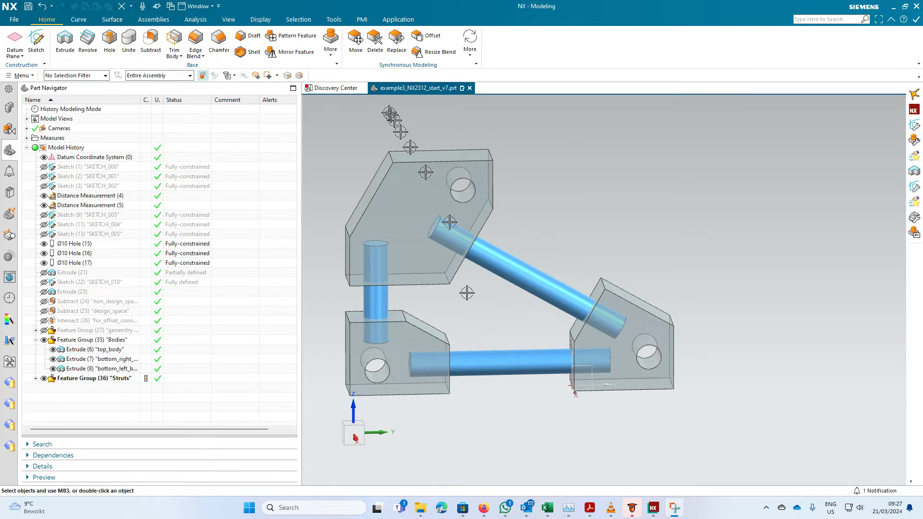
# Step: Create topology optimization Study 01 on the bracket with the resolution slider moved toward Coarse
pyautogui.click(331, 44)
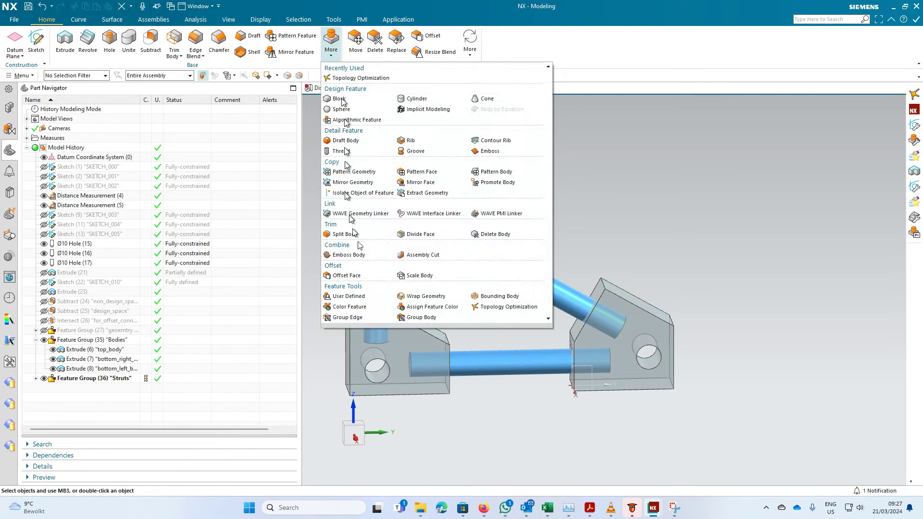
pyautogui.click(504, 306)
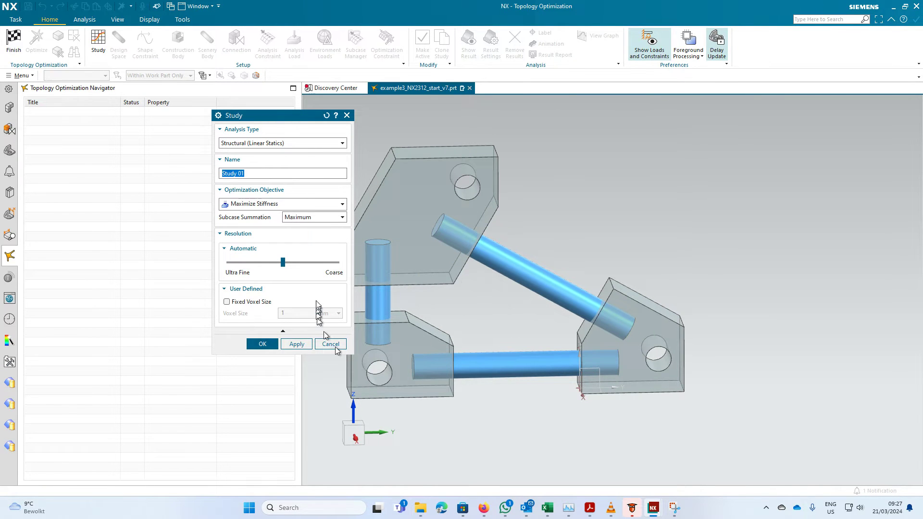
pyautogui.moveTo(283, 263); pyautogui.dragTo(295, 265)
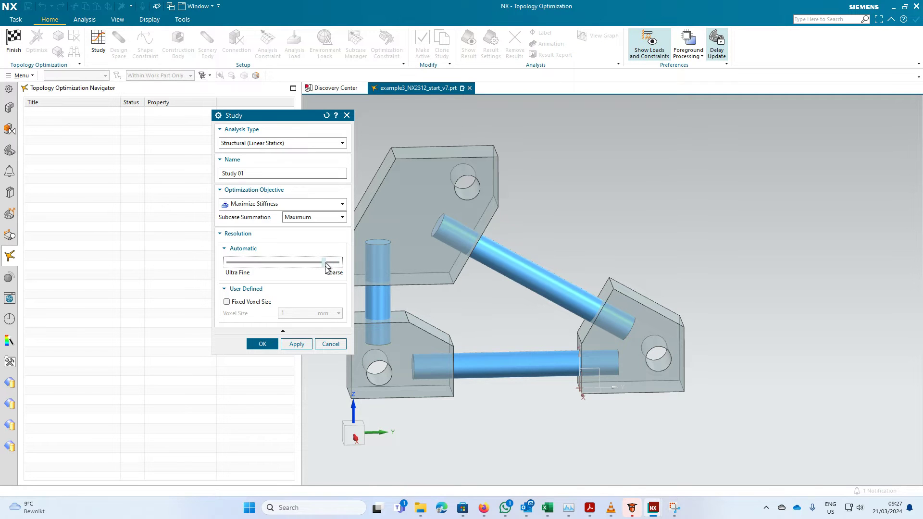
pyautogui.click(265, 344)
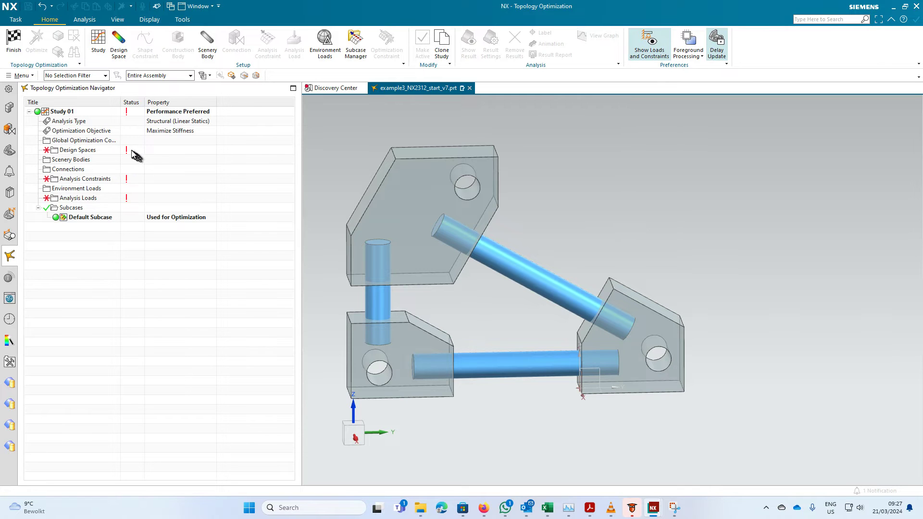
# Step: Cancel the accidentally started second optimization study
pyautogui.moveTo(129, 153)
pyautogui.click(98, 43)
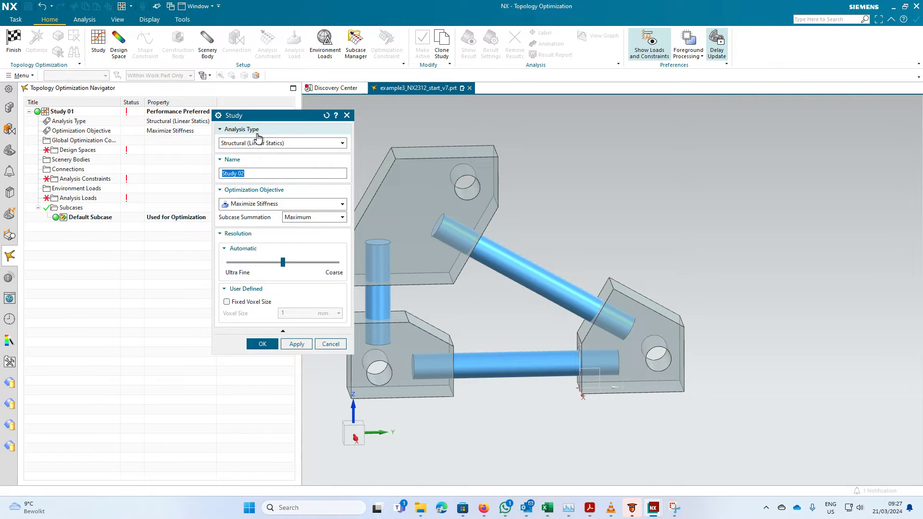
pyautogui.click(338, 349)
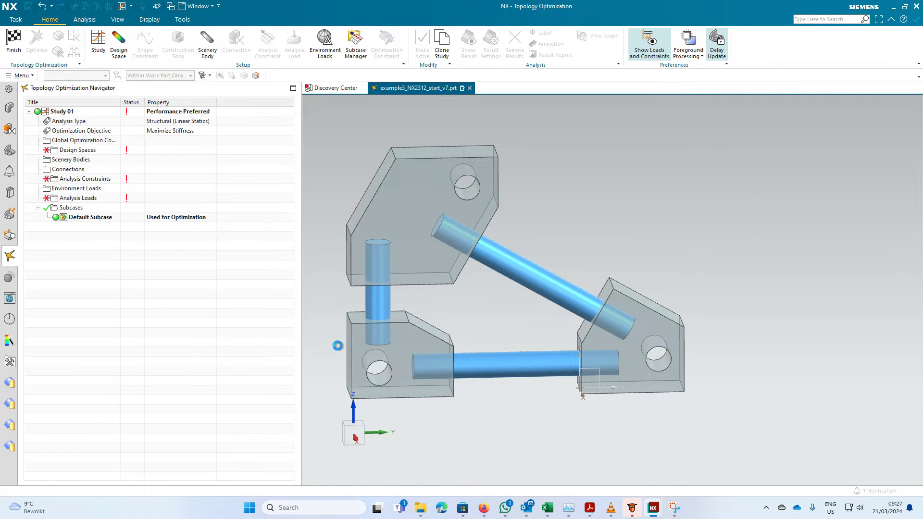
# Step: Review Study 01's settings, accept them unchanged, and bring up the Design Spaces actions
pyautogui.click(79, 113)
pyautogui.rightClick(79, 115)
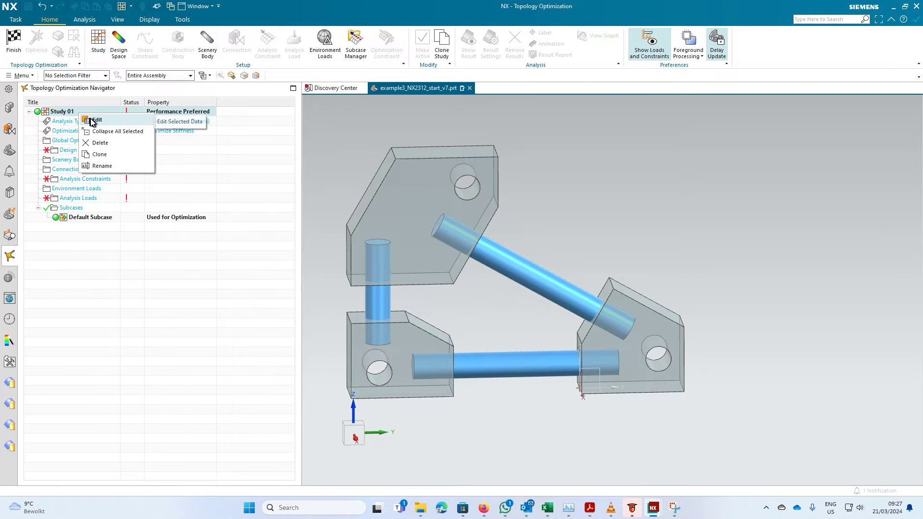
pyautogui.click(91, 118)
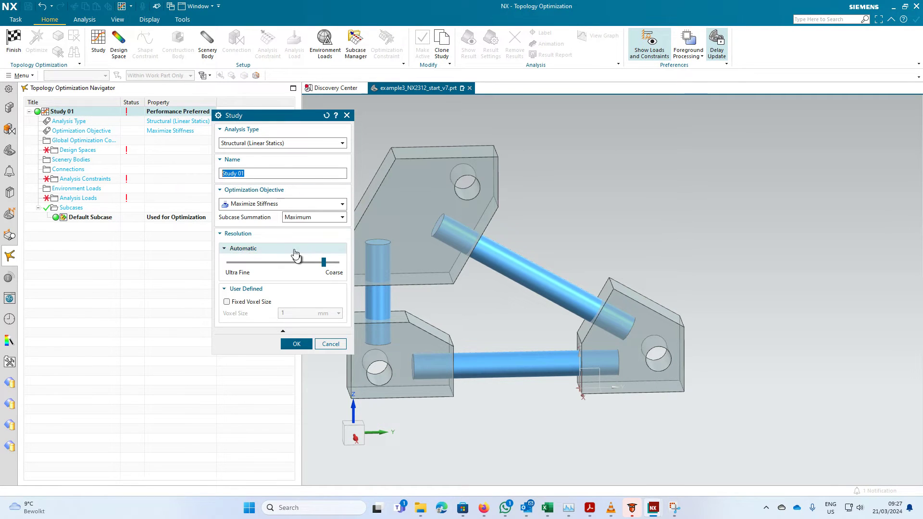
pyautogui.click(297, 343)
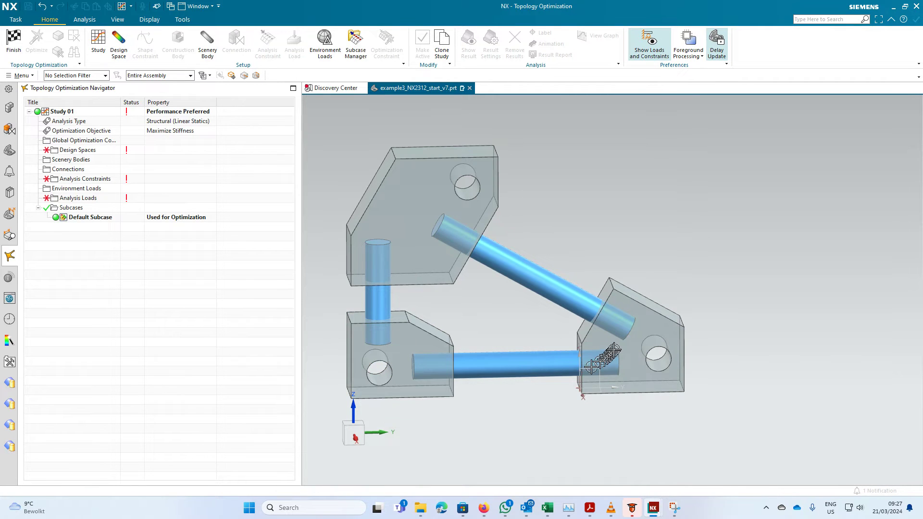
pyautogui.rightClick(89, 151)
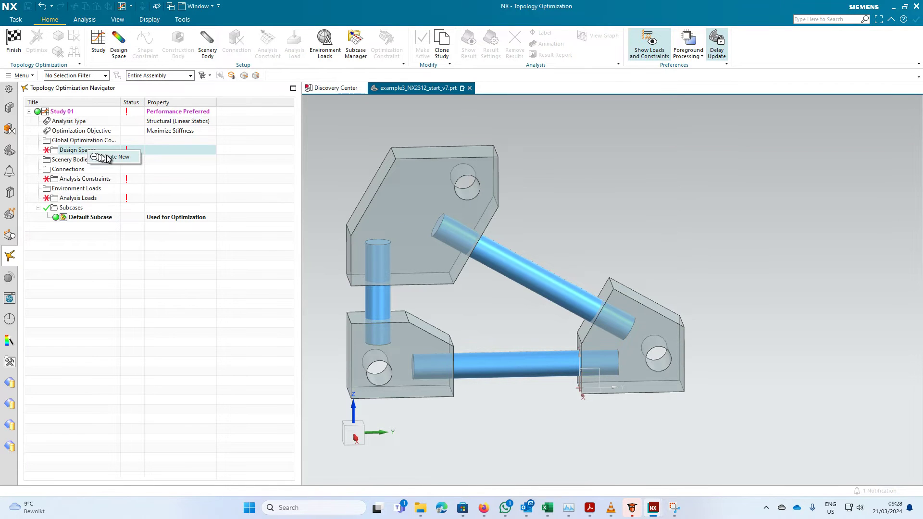
# Step: Make the top plate Design Space 01 with library material Aluminum_2014
pyautogui.click(110, 156)
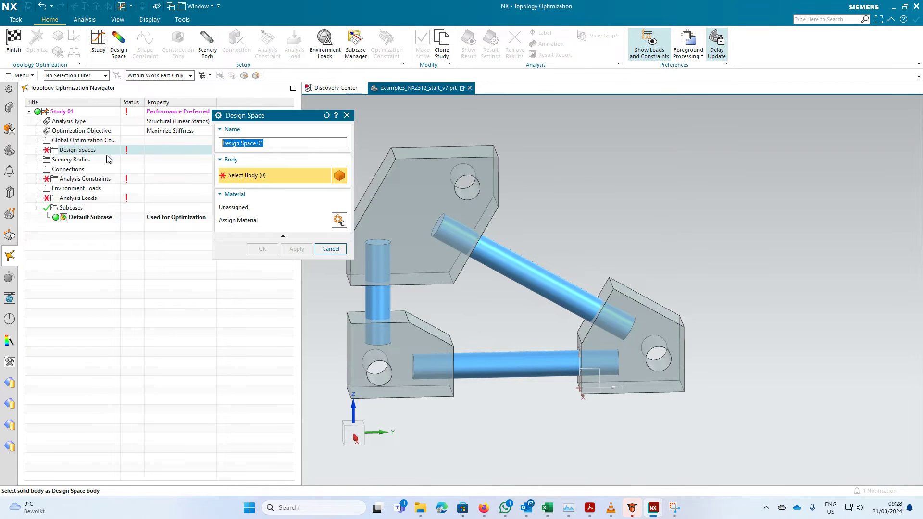
pyautogui.click(406, 211)
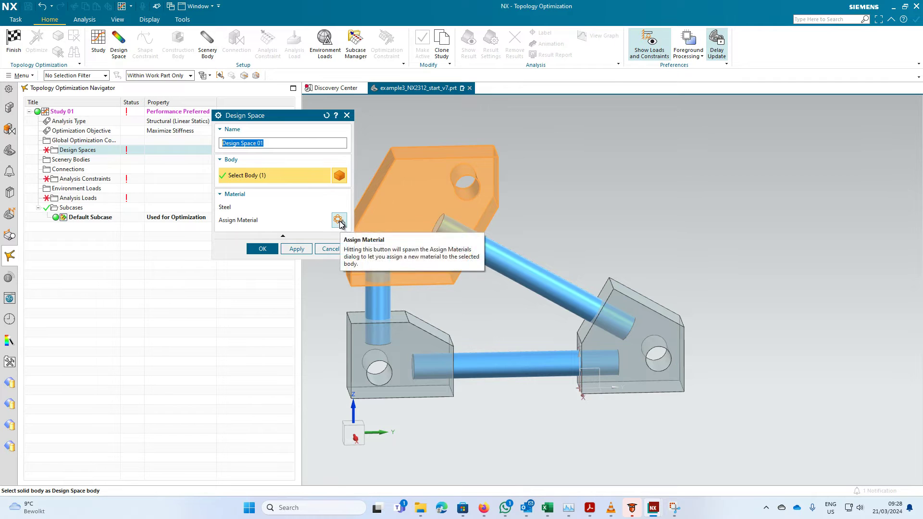
pyautogui.click(340, 220)
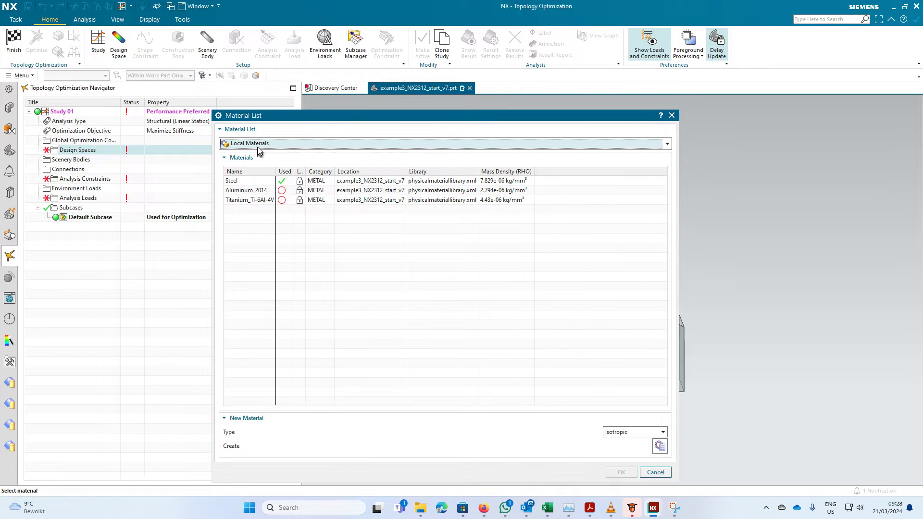
pyautogui.click(259, 147)
pyautogui.click(261, 159)
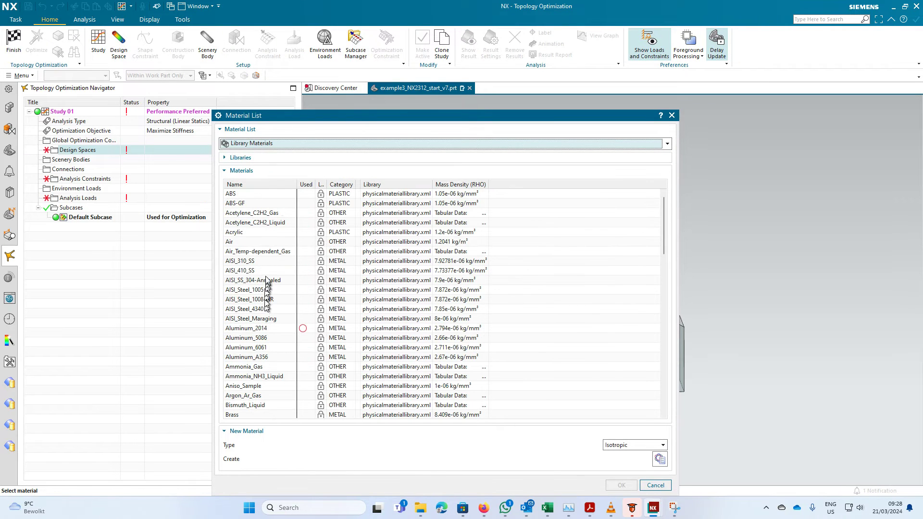
pyautogui.click(263, 328)
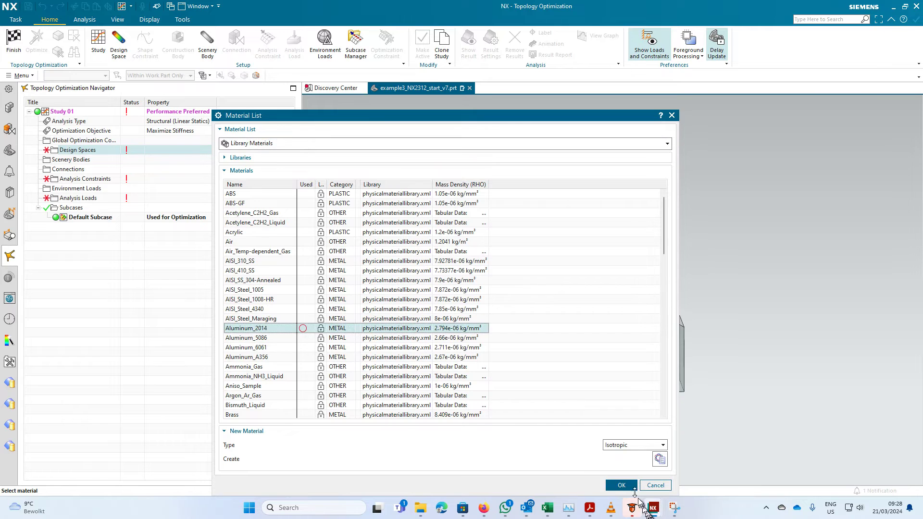
pyautogui.click(621, 485)
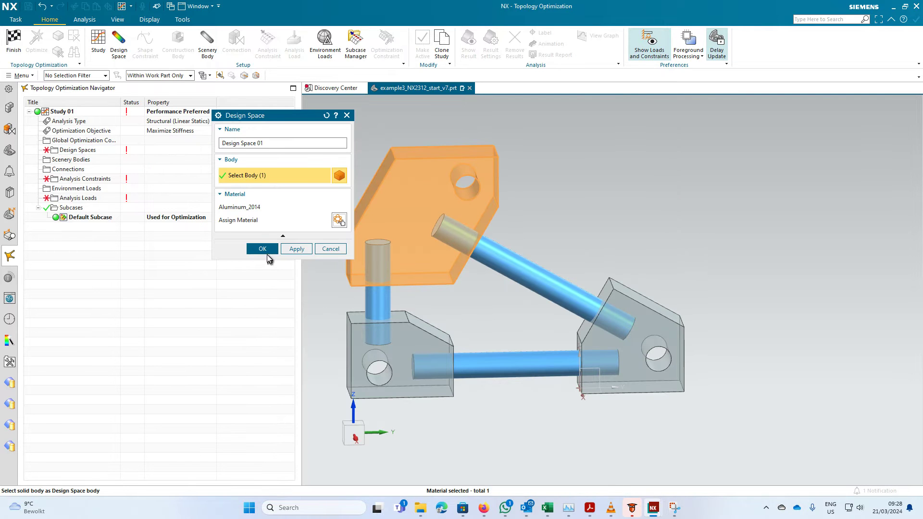
pyautogui.click(263, 248)
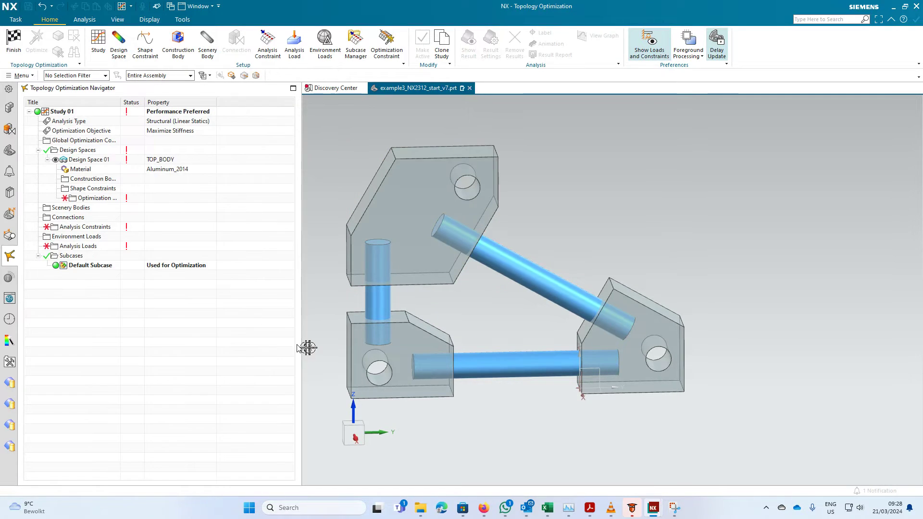
# Step: Make the lower-left plate Design Space 02 with library material Titanium_Ti-6Al-4V
pyautogui.click(86, 150)
pyautogui.rightClick(88, 152)
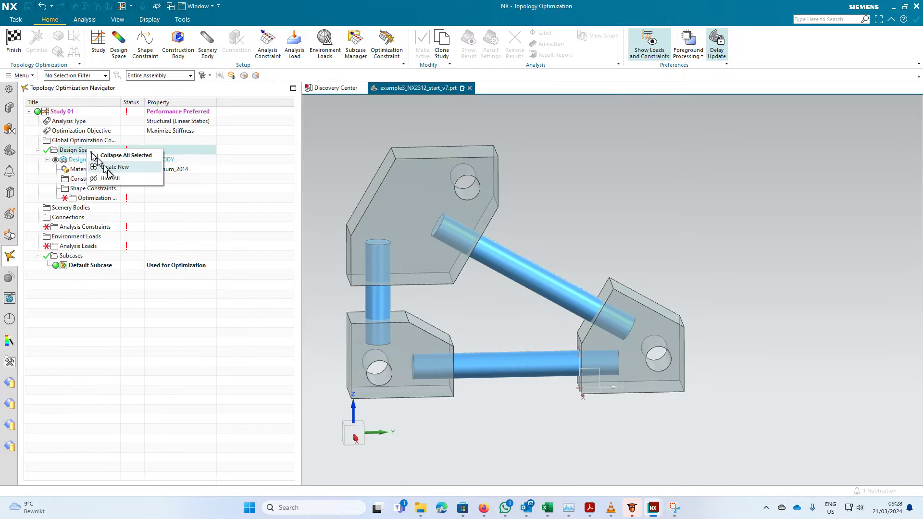
pyautogui.click(111, 173)
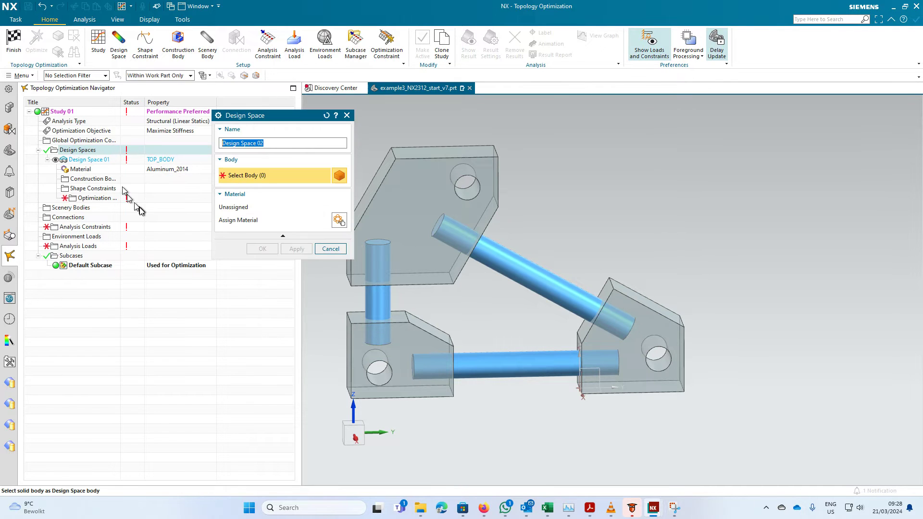
pyautogui.click(416, 351)
pyautogui.click(339, 220)
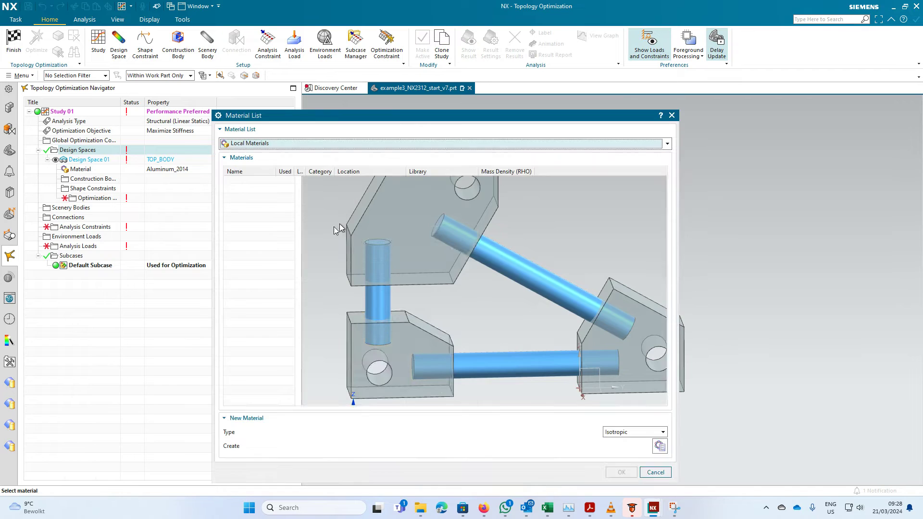
pyautogui.click(280, 144)
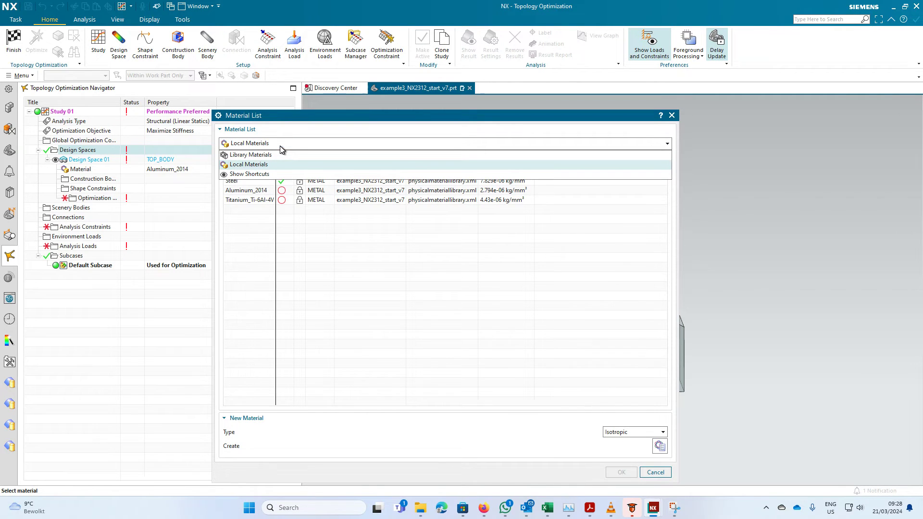
pyautogui.click(267, 155)
pyautogui.scroll(-20, 298, 336)
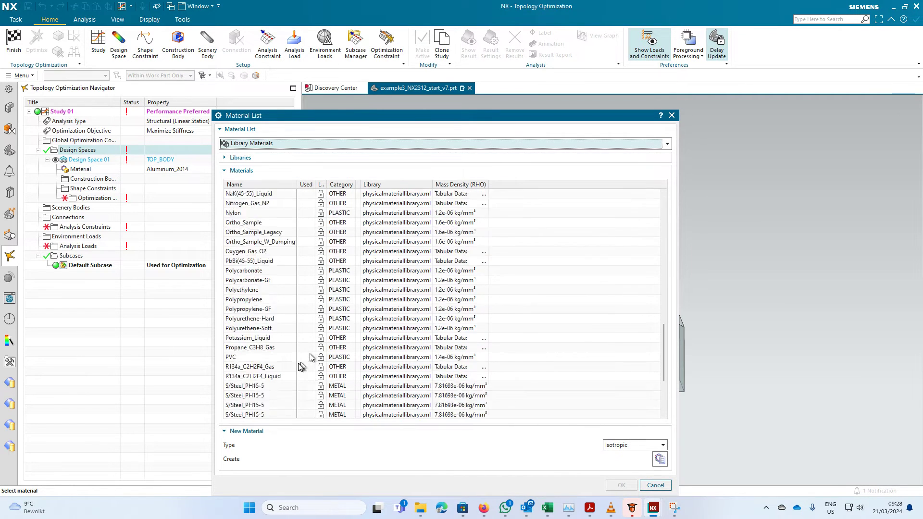
pyautogui.scroll(-4, 302, 366)
pyautogui.click(265, 348)
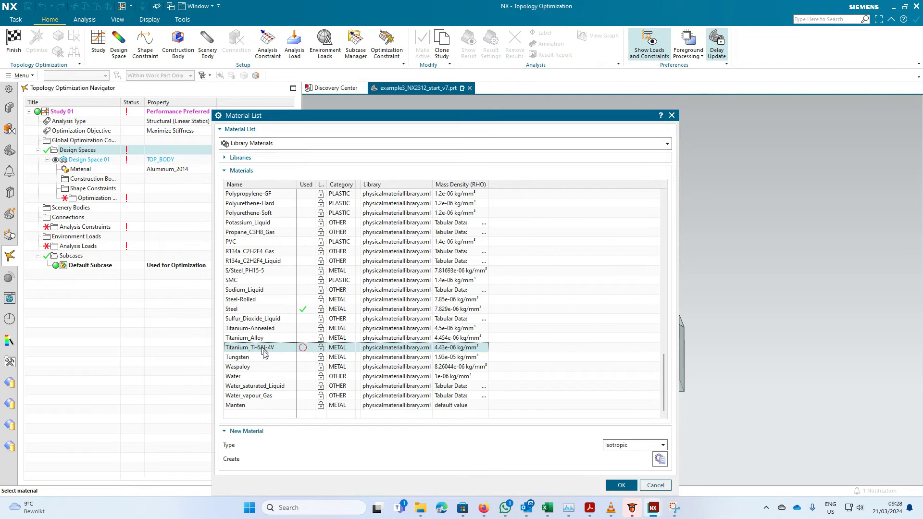
pyautogui.click(616, 486)
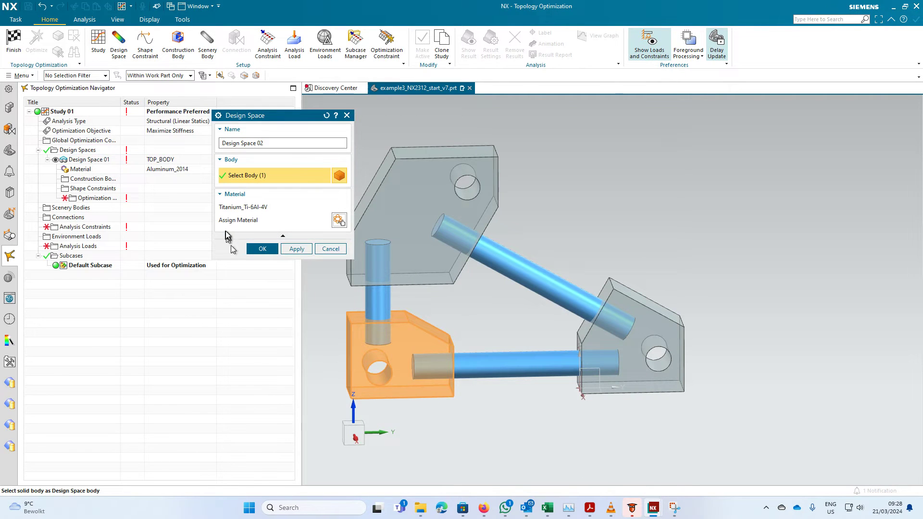
pyautogui.click(263, 248)
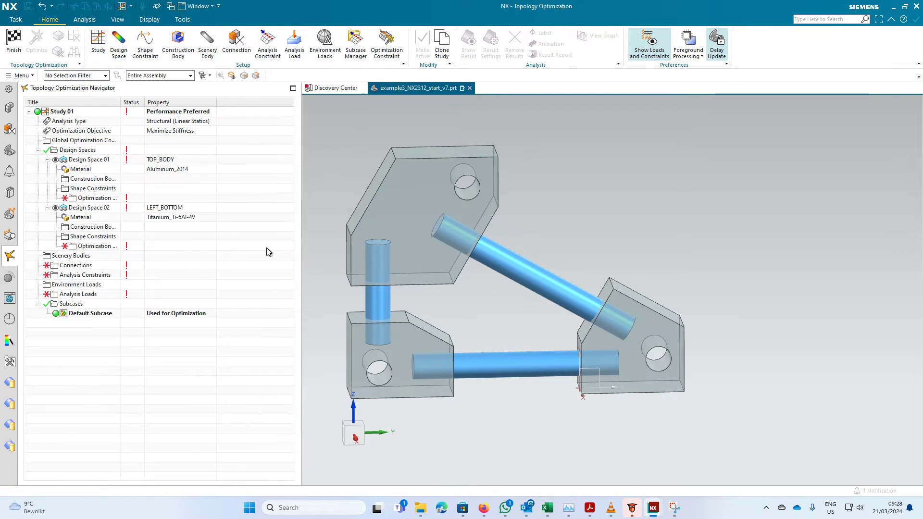
# Step: Make the lower-right plate Design Space 03, keeping it in Steel
pyautogui.rightClick(91, 152)
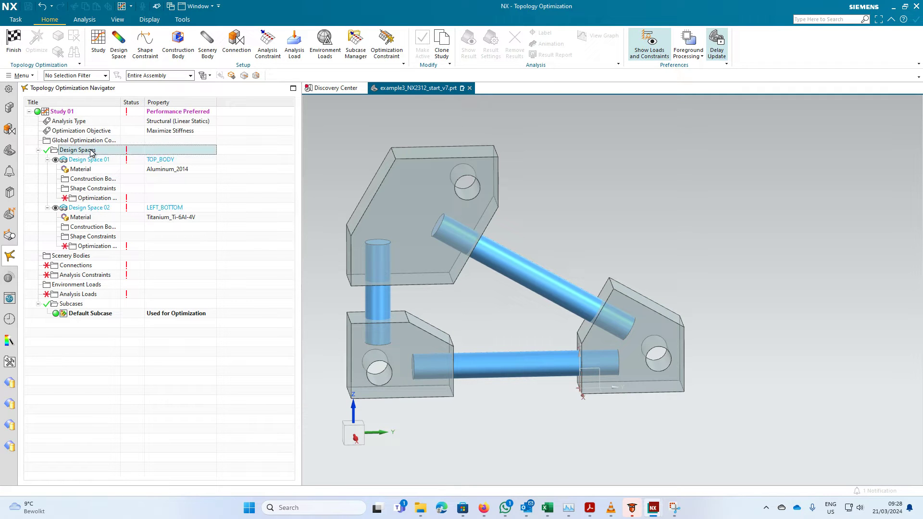
pyautogui.click(119, 167)
pyautogui.click(649, 381)
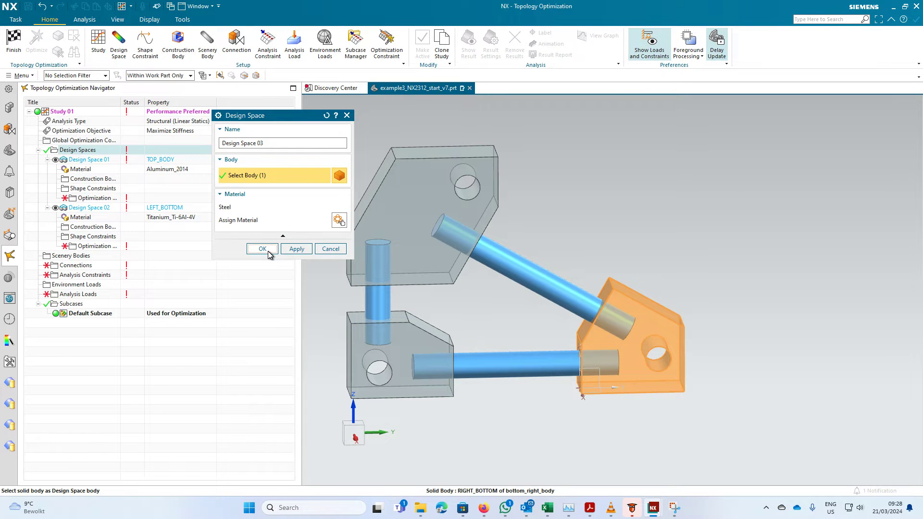
pyautogui.click(263, 249)
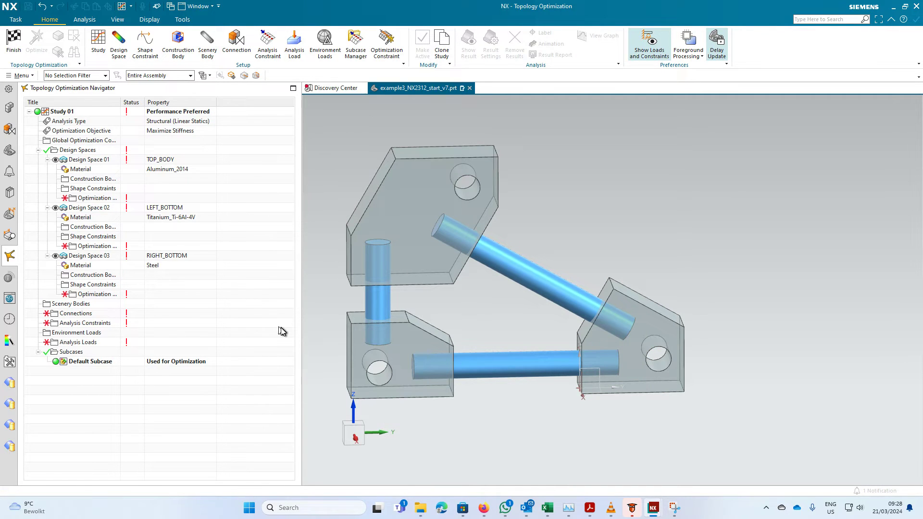
# Step: Add a 0.035 kg mass target to Design Space 01
pyautogui.rightClick(91, 198)
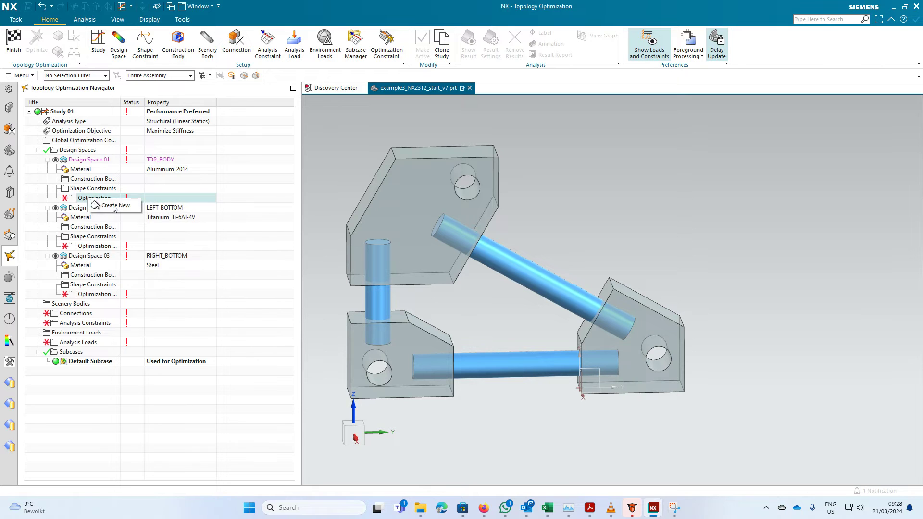
pyautogui.click(114, 205)
pyautogui.moveTo(114, 208); pyautogui.dragTo(120, 209)
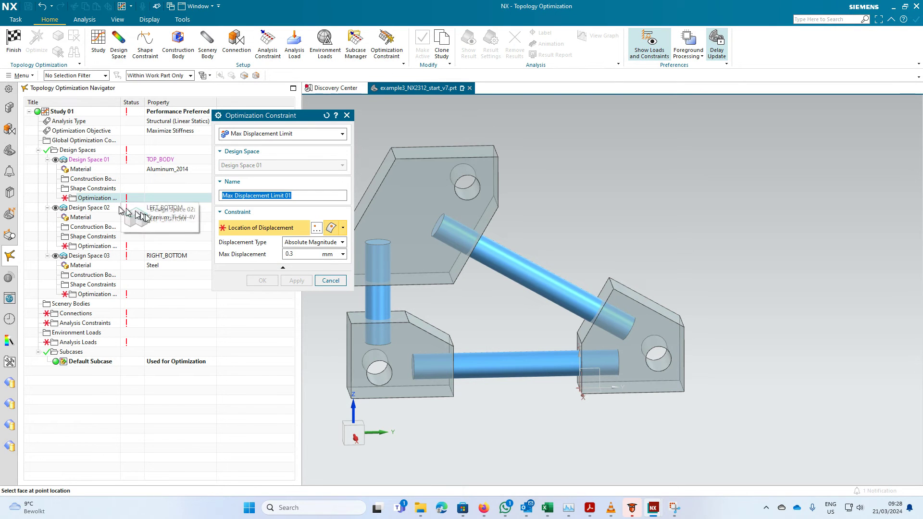
pyautogui.click(291, 134)
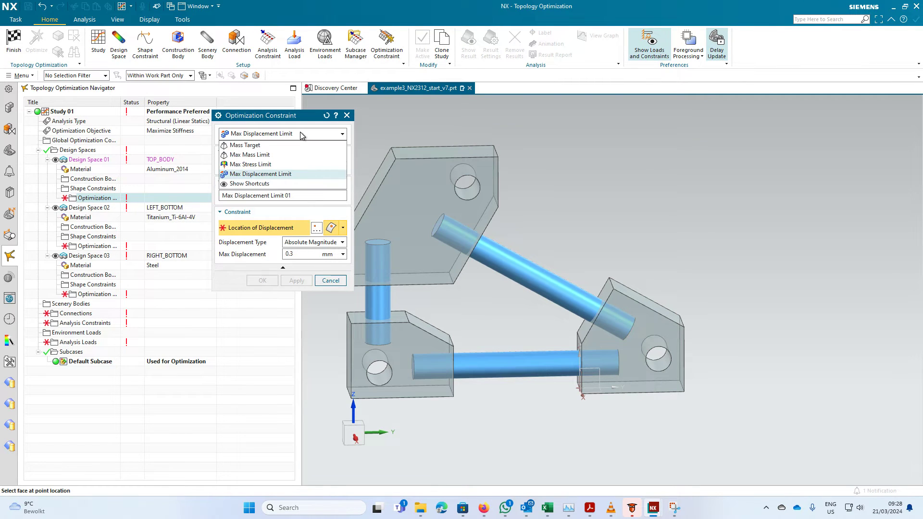
pyautogui.click(278, 146)
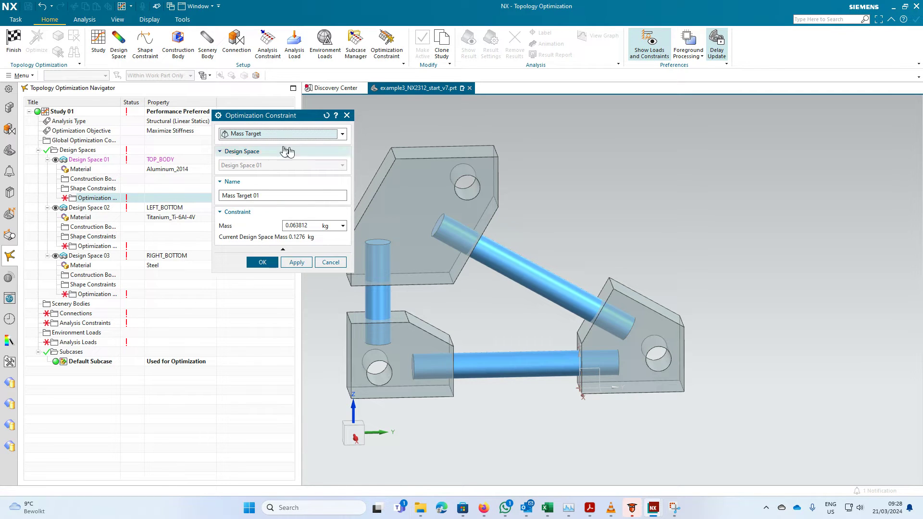
pyautogui.doubleClick(315, 227)
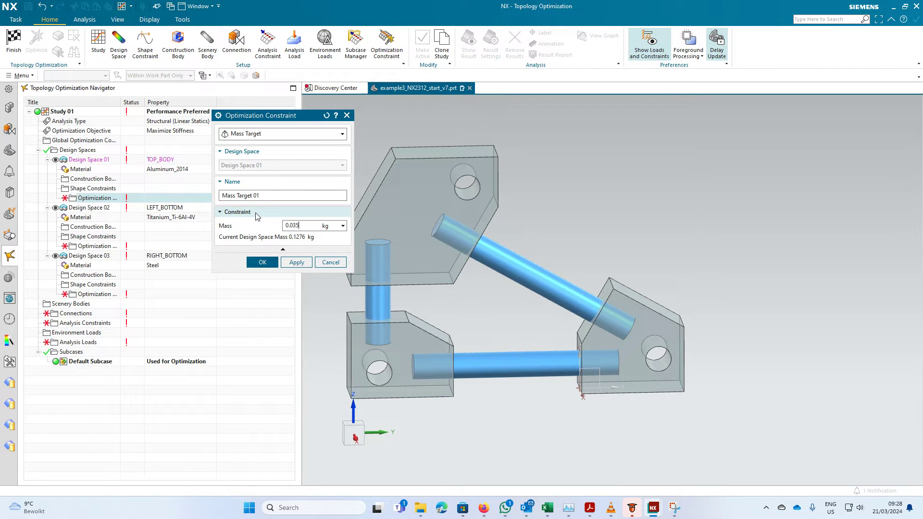
pyautogui.click(263, 262)
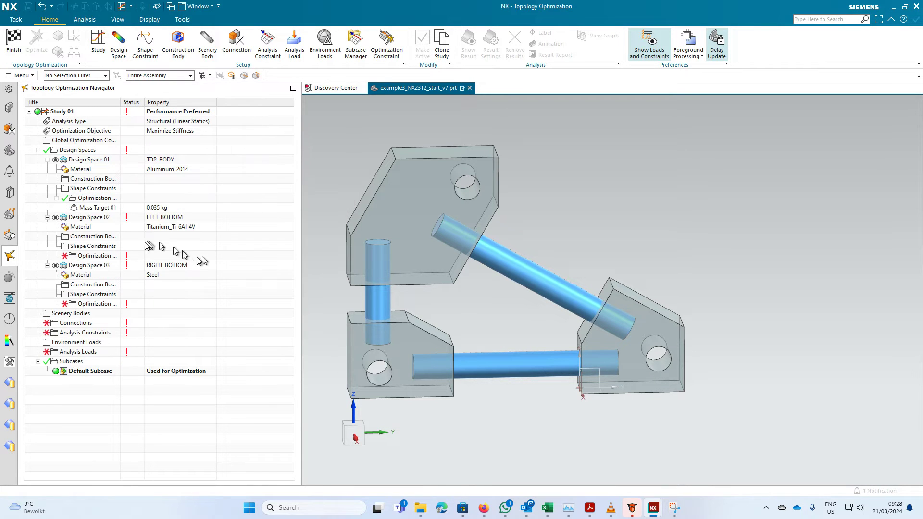
# Step: Add mass targets of 0.04 kg to Design Space 02 and 0.1 kg to Design Space 03
pyautogui.click(106, 256)
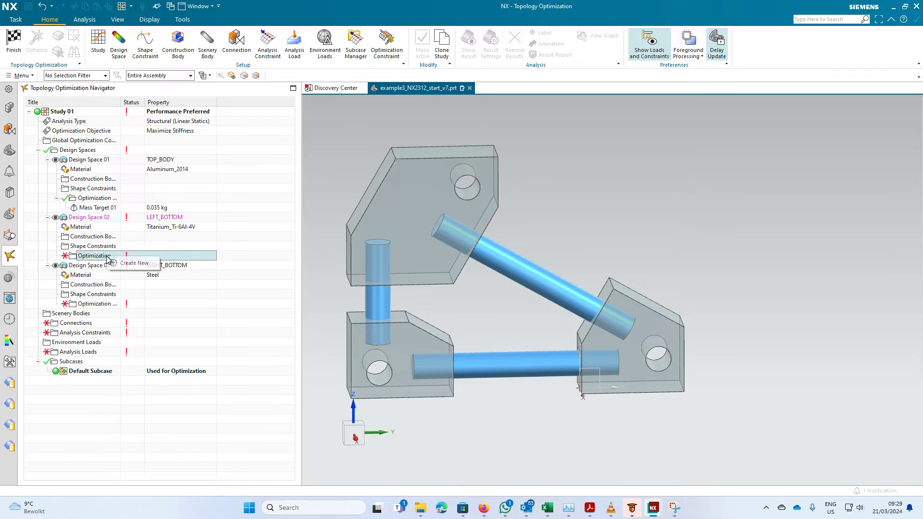
pyautogui.doubleClick(108, 258)
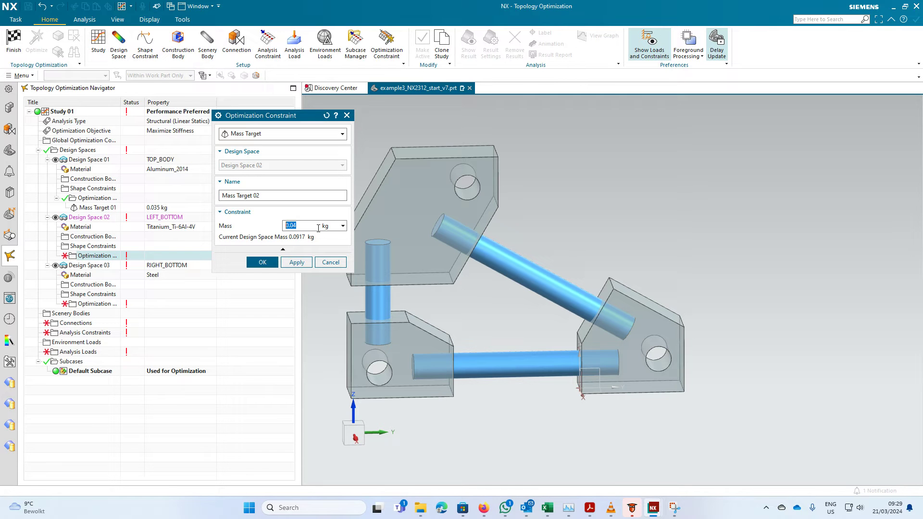
pyautogui.click(263, 263)
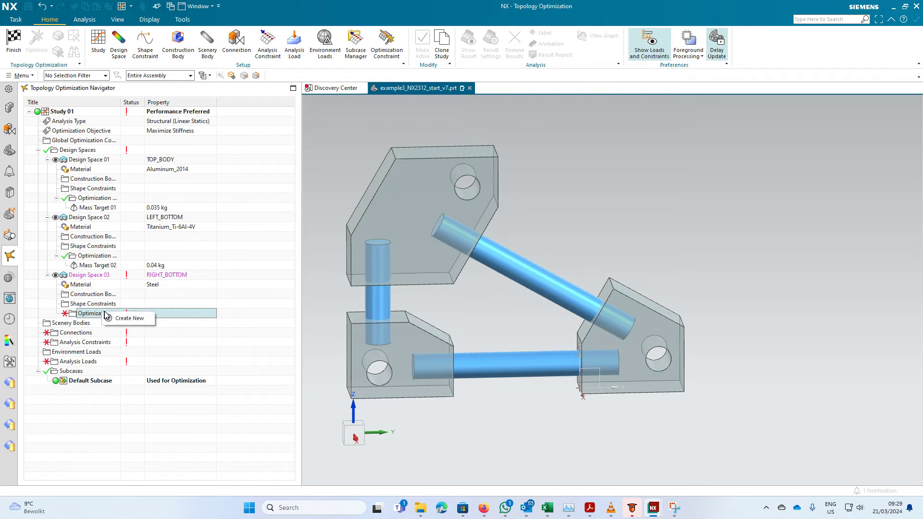
pyautogui.doubleClick(121, 313)
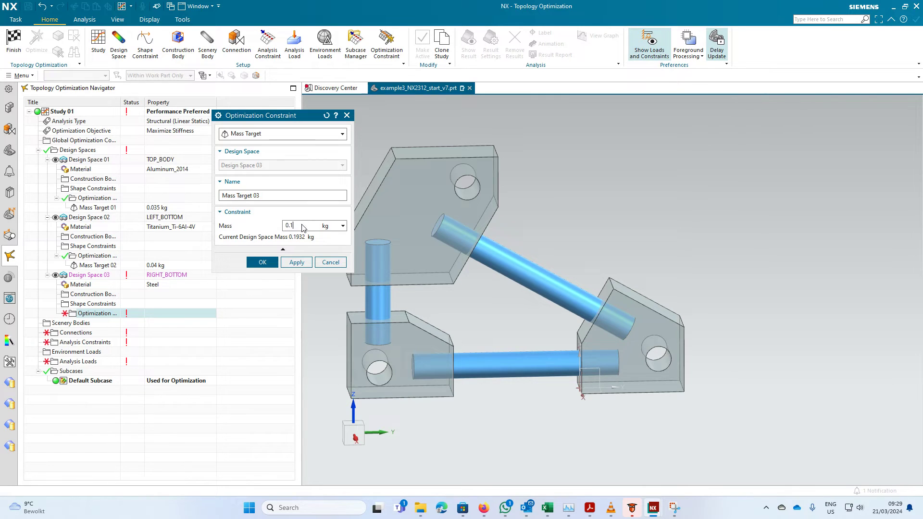
pyautogui.click(264, 262)
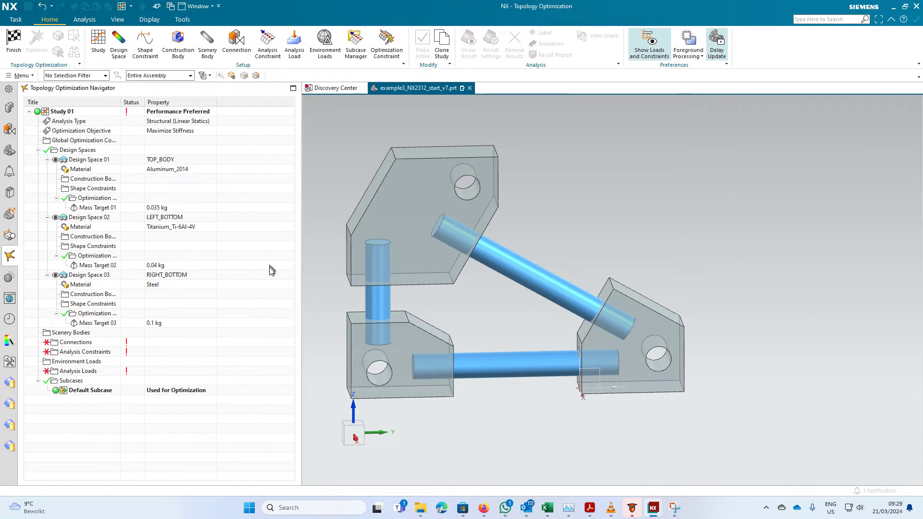
# Step: Add a 0.3 mm max displacement limit on the RIGHT_BOTTOM hole face
pyautogui.rightClick(93, 314)
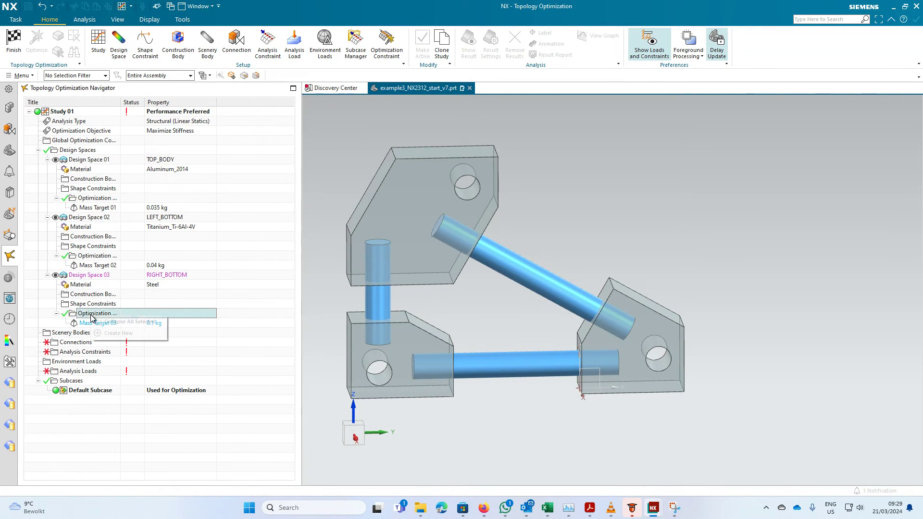
pyautogui.click(118, 333)
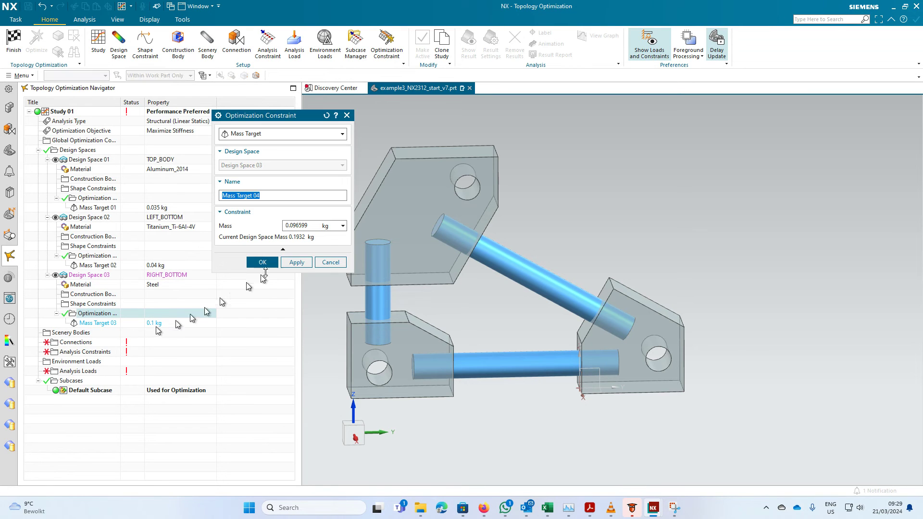
pyautogui.click(316, 134)
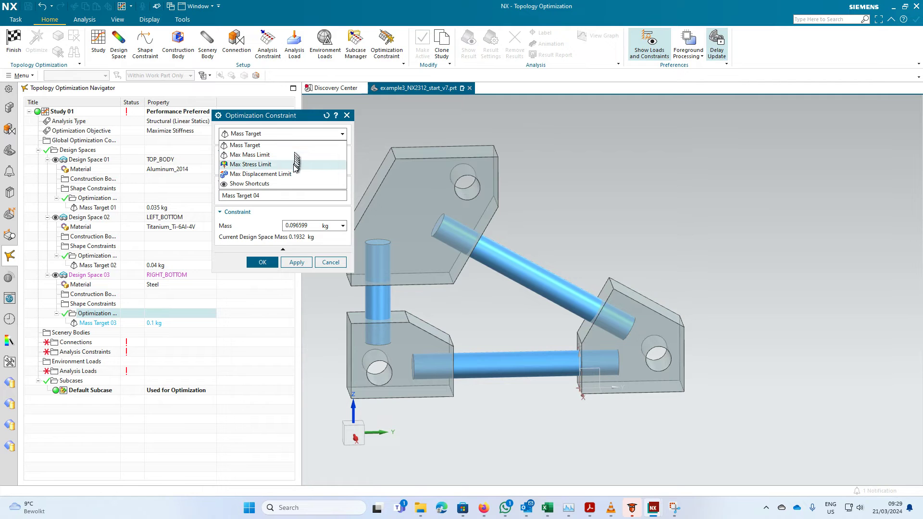
pyautogui.click(291, 175)
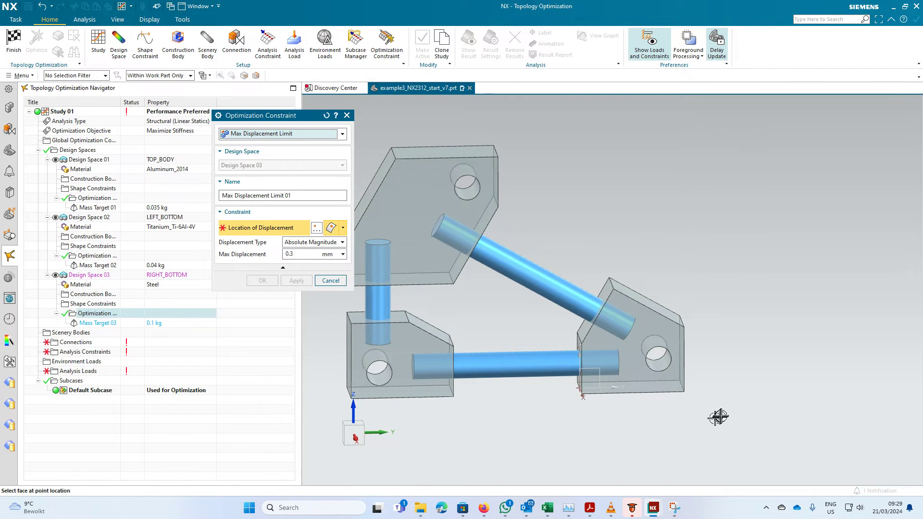
pyautogui.moveTo(719, 418); pyautogui.dragTo(731, 412, button='middle')
pyautogui.scroll(3, 659, 369)
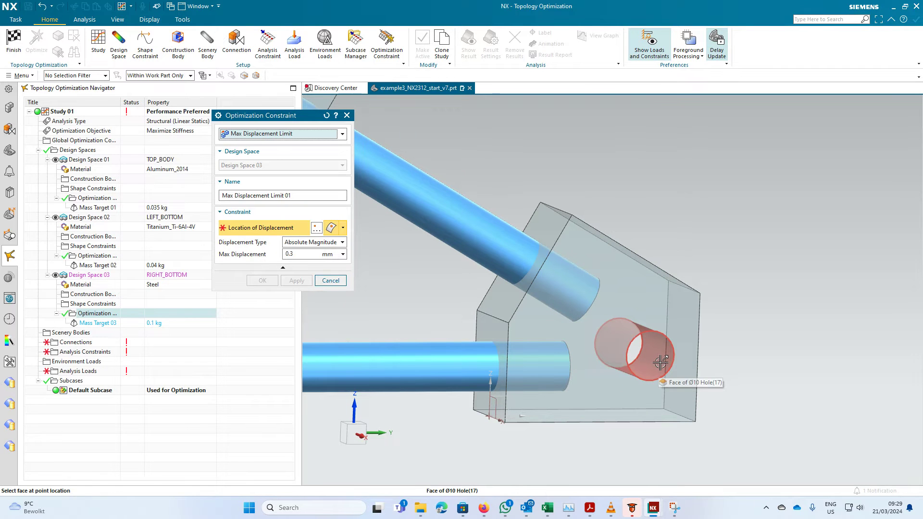
pyautogui.click(660, 362)
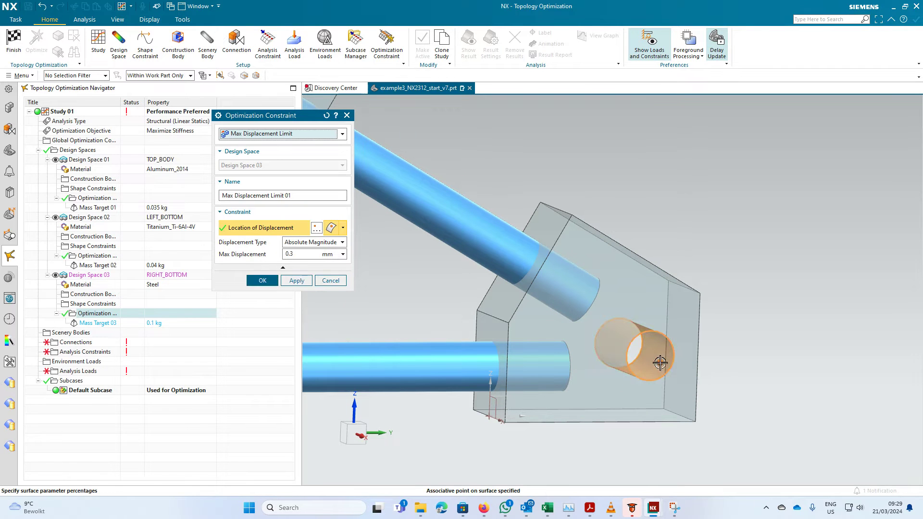
pyautogui.click(296, 281)
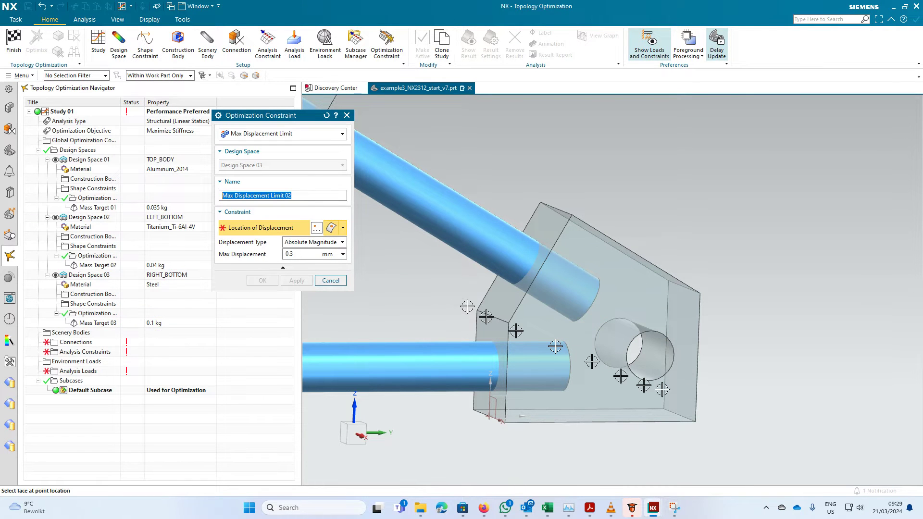
# Step: Add a second 0.3 mm max displacement limit on the other bore face
pyautogui.moveTo(558, 347); pyautogui.dragTo(696, 385, button='middle')
pyautogui.scroll(3, 652, 342)
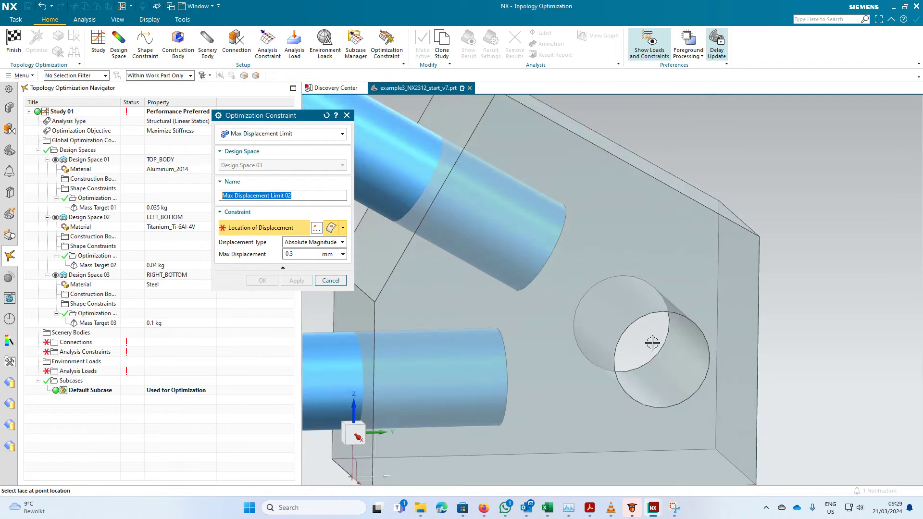
pyautogui.click(666, 345)
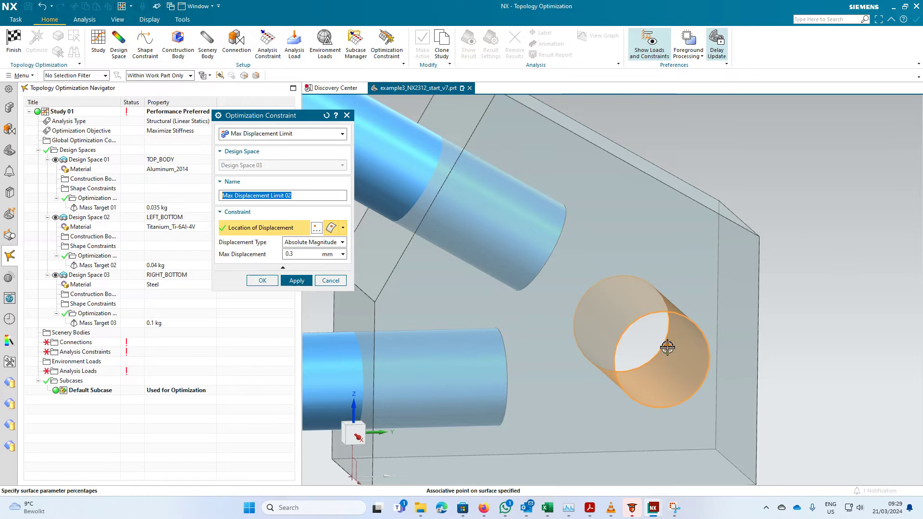
pyautogui.click(263, 280)
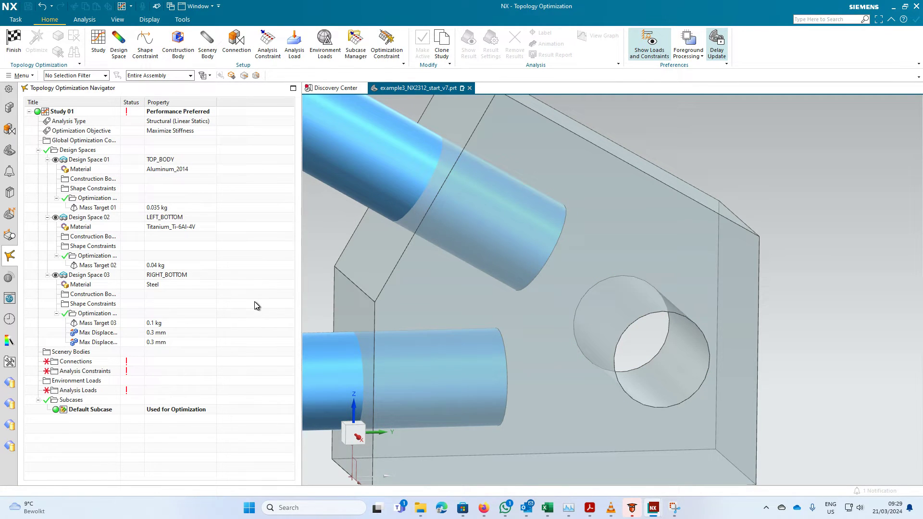
# Step: Change Max Displacement Limit 01 to limit Y-direction displacement only
pyautogui.rightClick(112, 335)
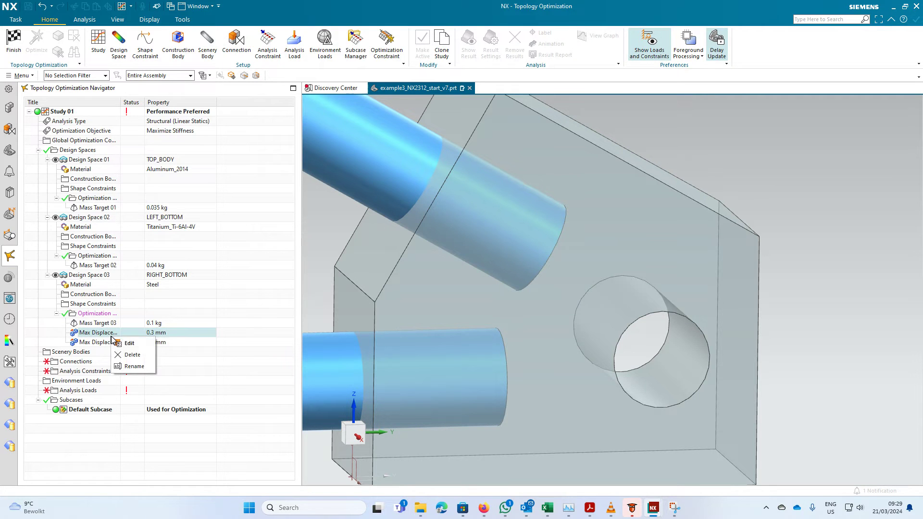
pyautogui.click(128, 343)
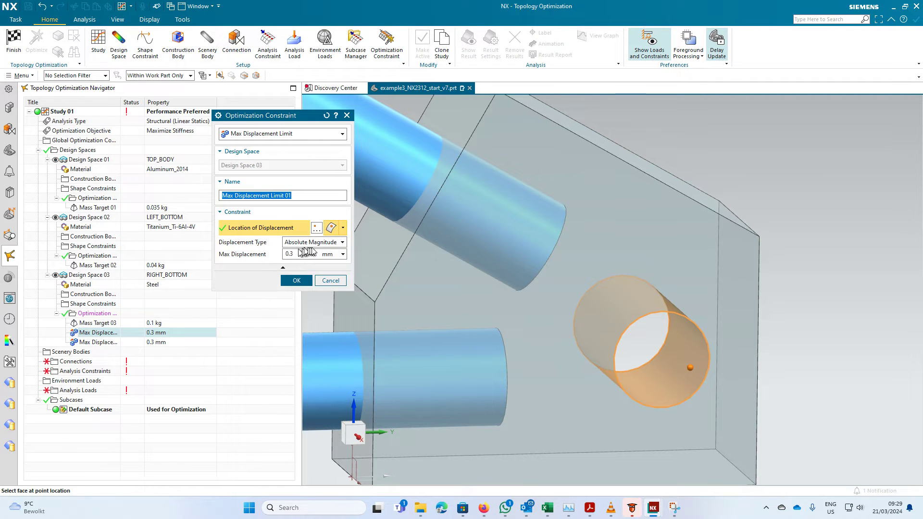
pyautogui.click(342, 242)
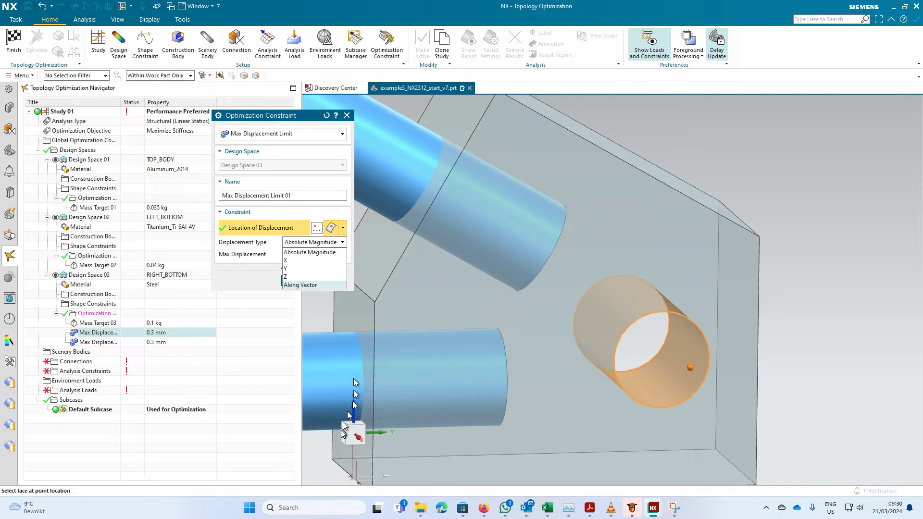
pyautogui.click(303, 268)
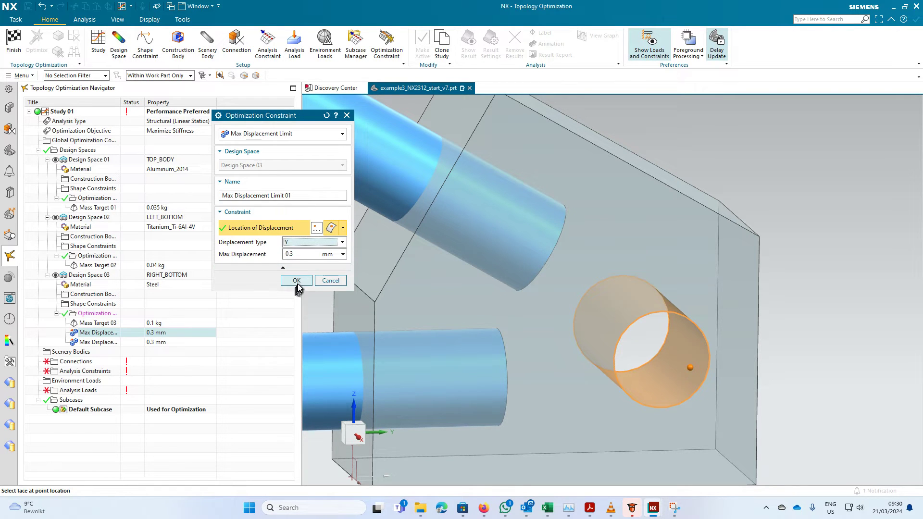
pyautogui.click(296, 281)
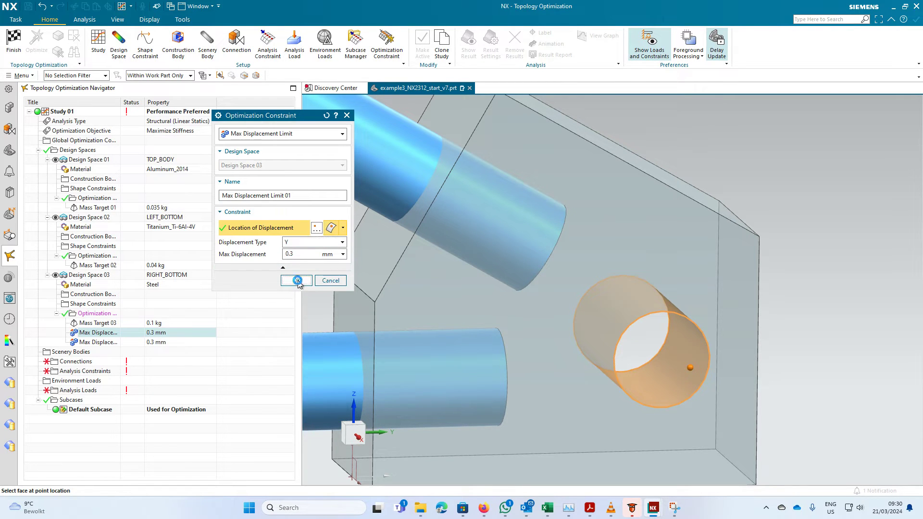
# Step: Change Max Displacement Limit 02 to Y-direction displacement as well
pyautogui.rightClick(106, 347)
pyautogui.click(122, 354)
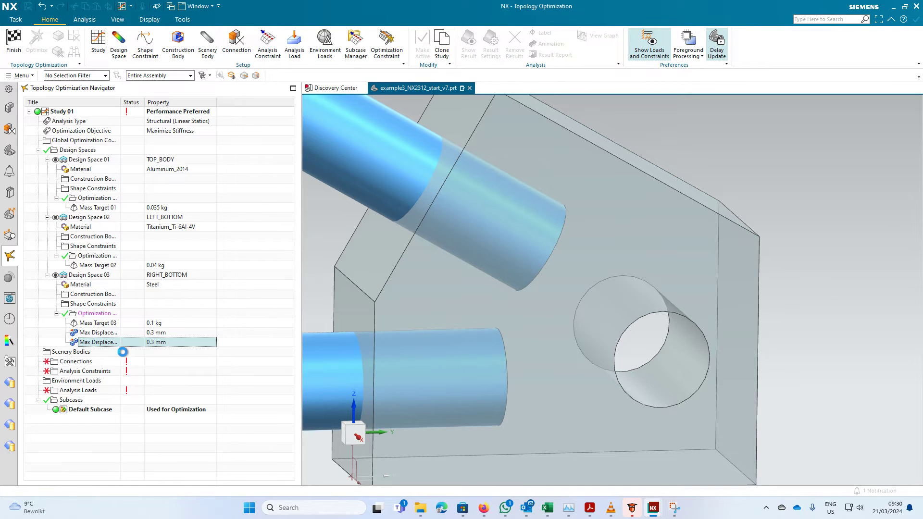
pyautogui.click(326, 242)
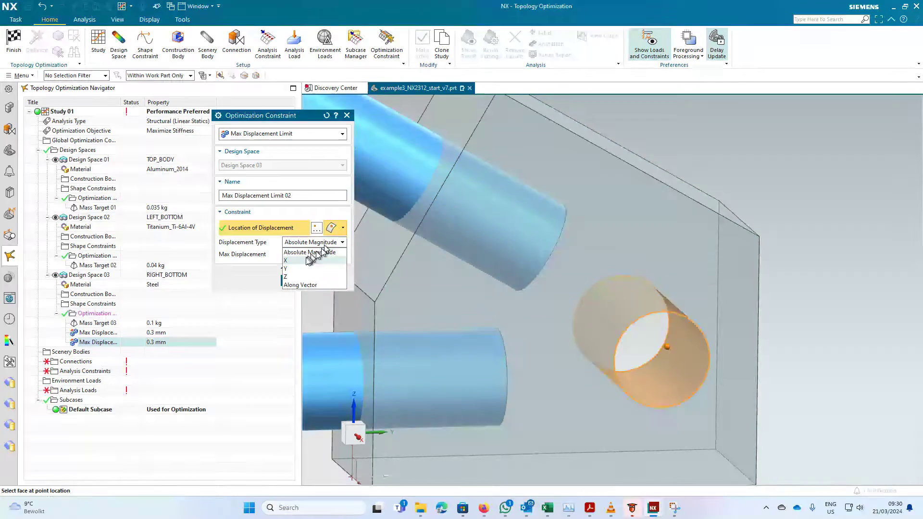
pyautogui.click(302, 267)
pyautogui.click(296, 281)
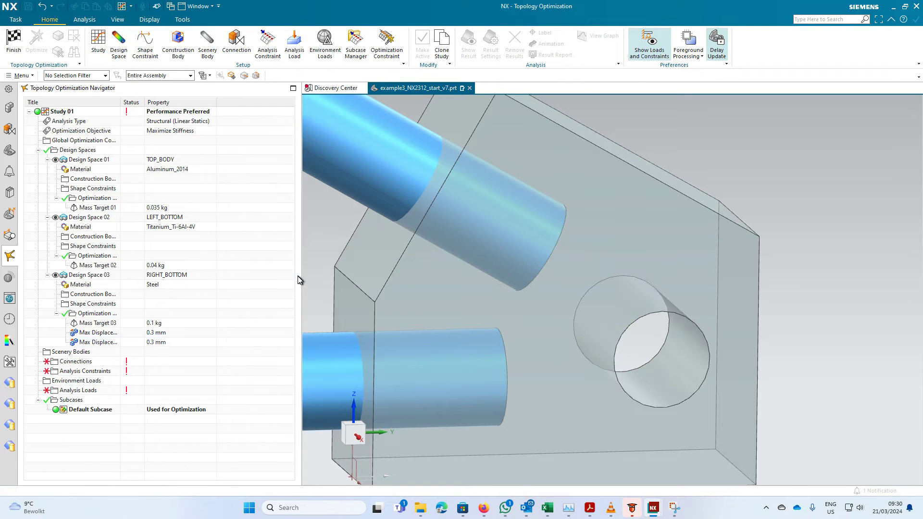
# Step: Add ANGLED_STRUT, HORIZONTAL_STRUT and VERTICAL_STRUT to Study 01 as scenery bodies
pyautogui.scroll(-5, 475, 248)
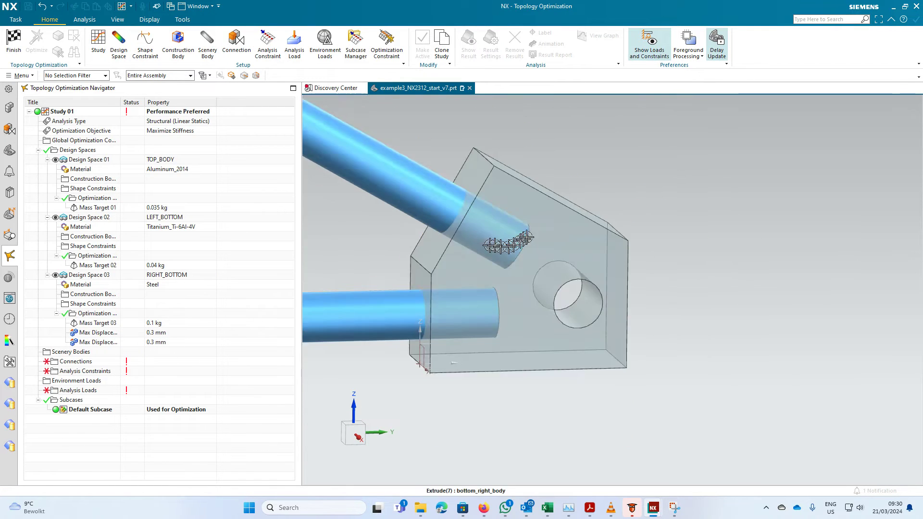
pyautogui.moveTo(476, 248); pyautogui.dragTo(645, 441, button='middle')
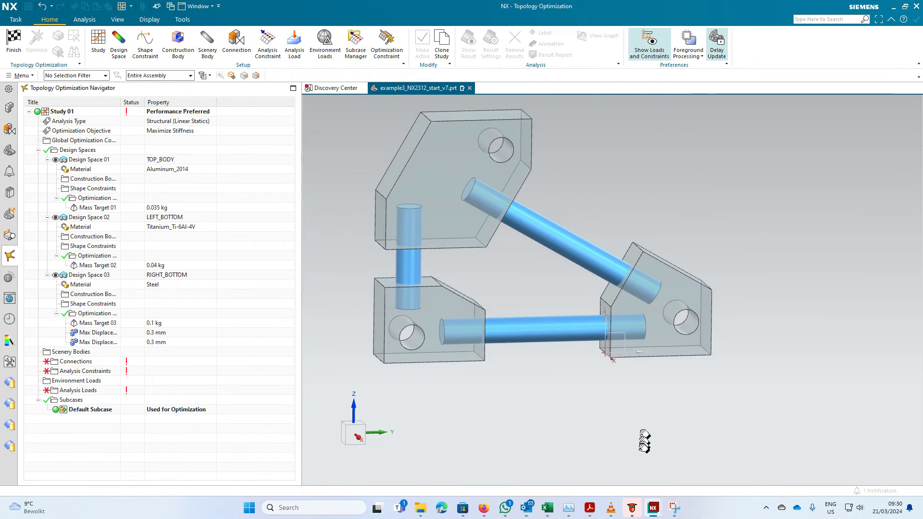
pyautogui.click(84, 354)
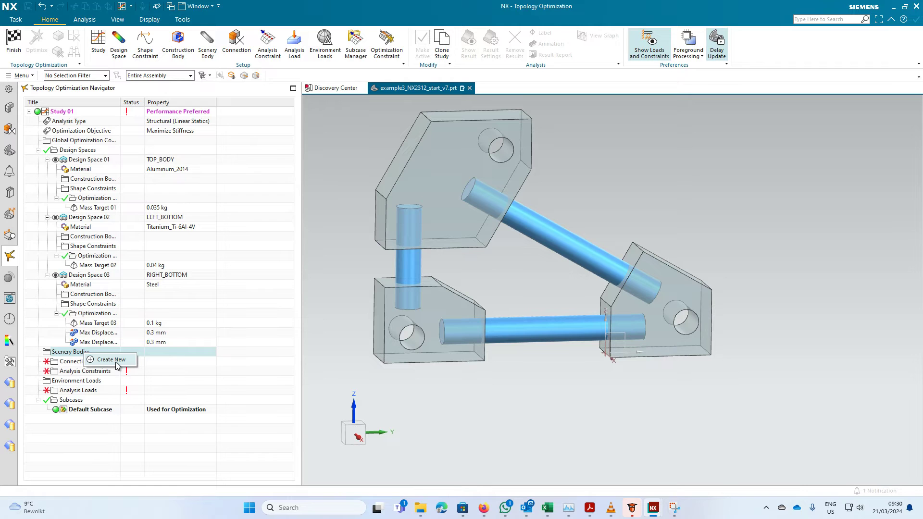
pyautogui.click(115, 362)
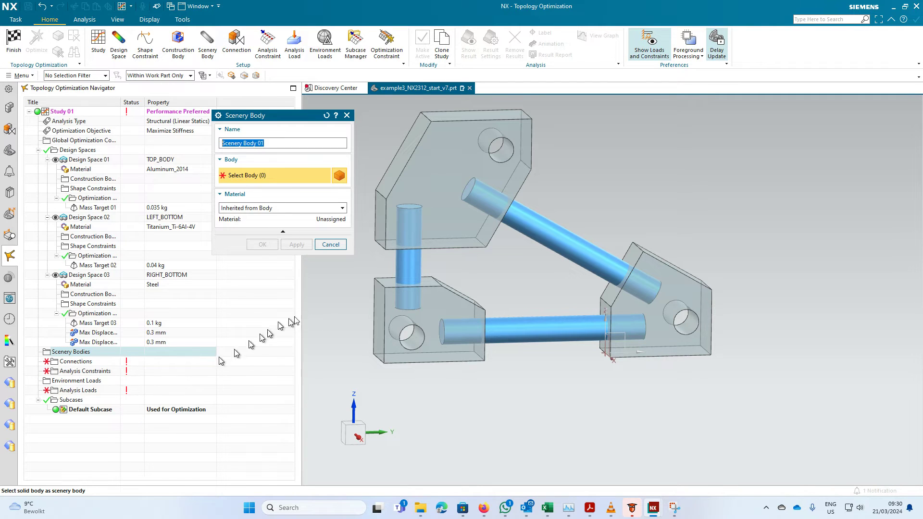
pyautogui.click(541, 236)
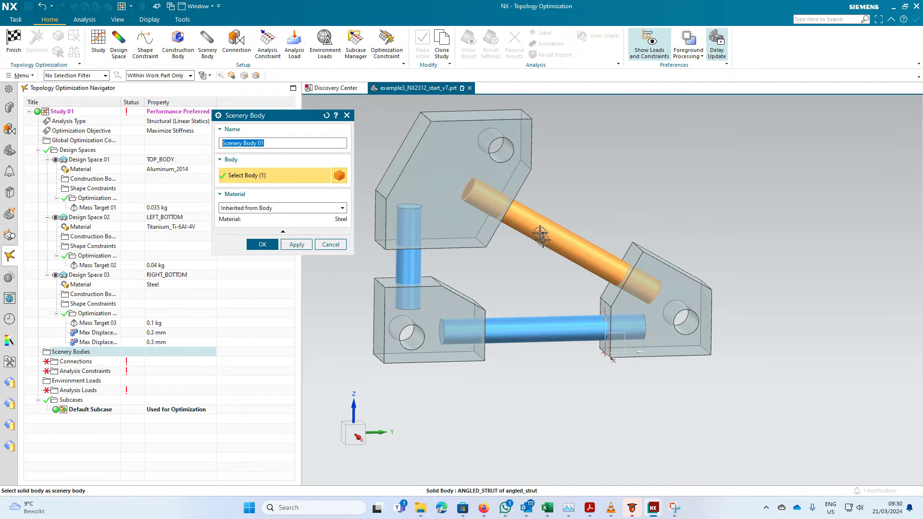
pyautogui.click(541, 319)
pyautogui.click(412, 261)
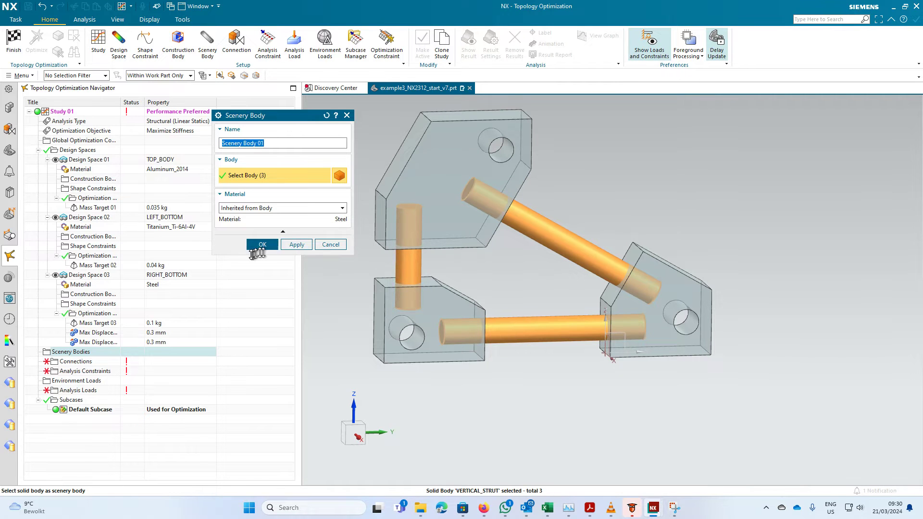
pyautogui.click(261, 245)
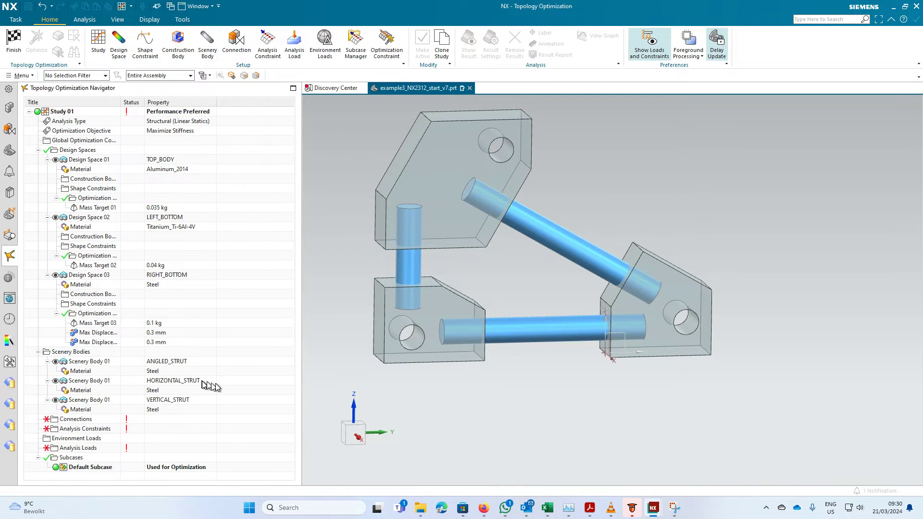
# Step: Create Body to Body Connection 01 from the angled strut to TOP_BODY, adjusting the shell offset
pyautogui.doubleClick(96, 425)
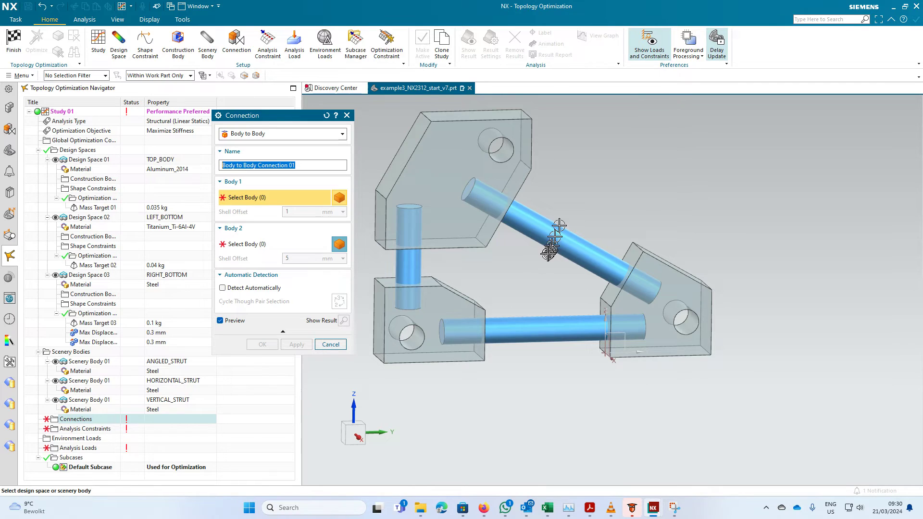
pyautogui.moveTo(543, 234)
pyautogui.mouseDown(button='middle')
pyautogui.moveTo(542, 257)
pyautogui.moveTo(529, 241)
pyautogui.moveTo(504, 245)
pyautogui.mouseUp(button='middle')
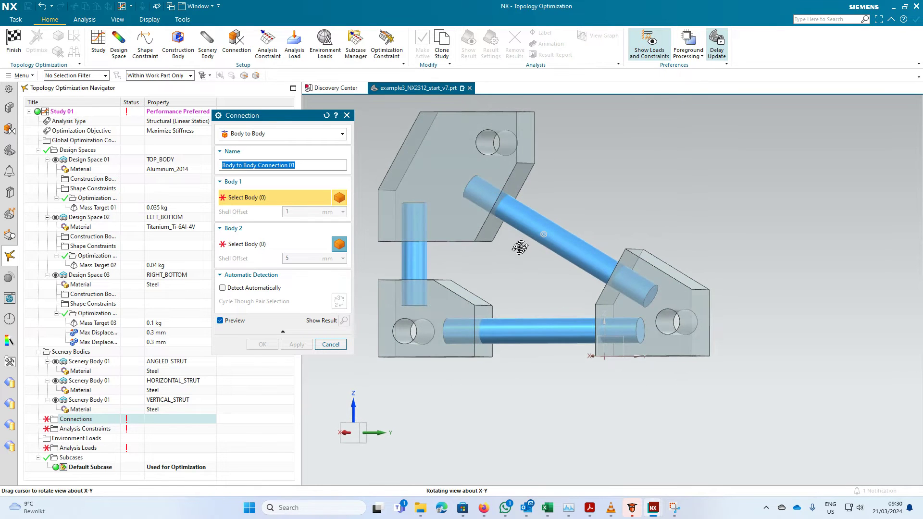
pyautogui.click(551, 230)
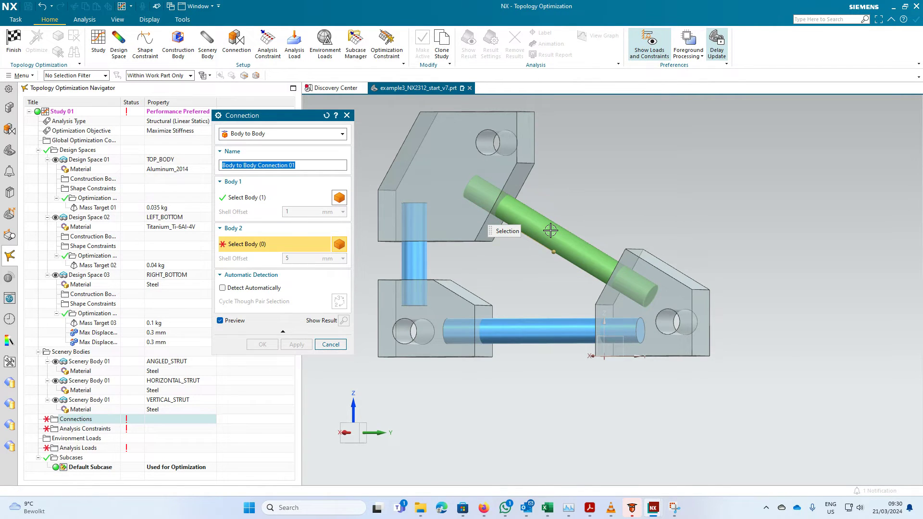
pyautogui.click(448, 215)
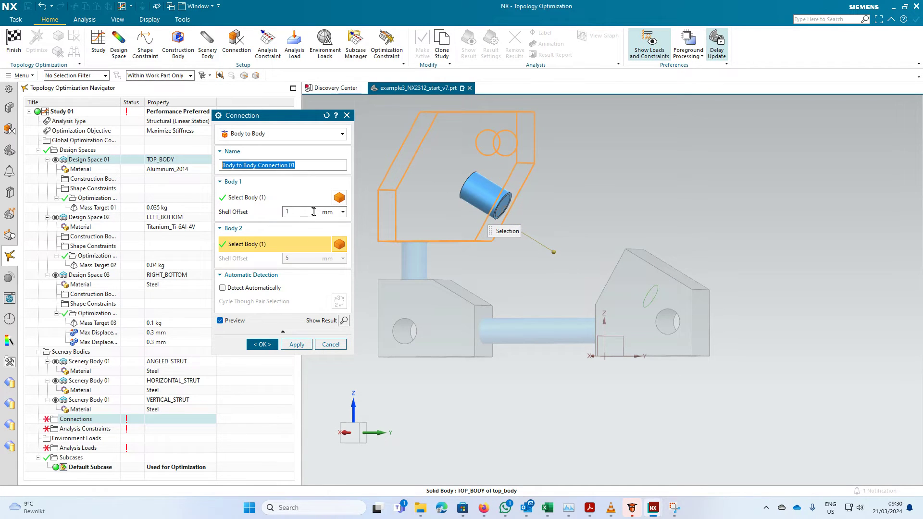
pyautogui.doubleClick(288, 211)
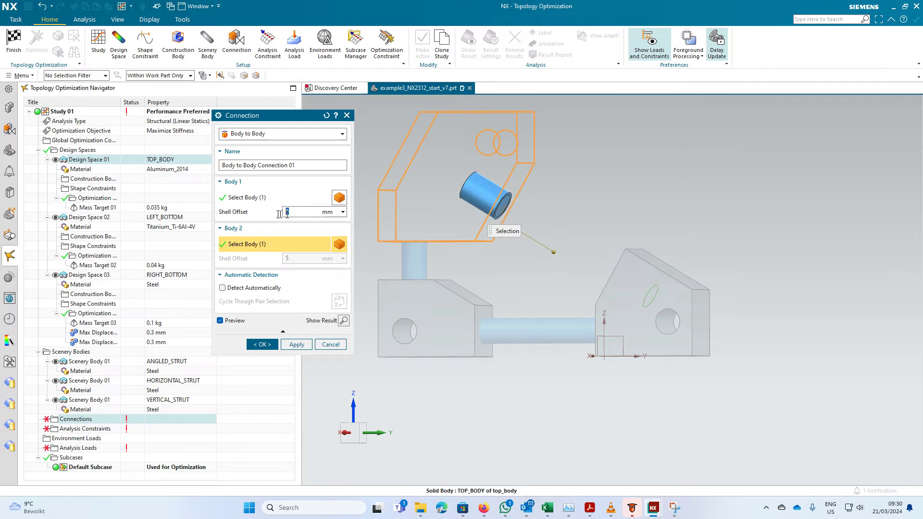
pyautogui.write('3')
pyautogui.press('Return')
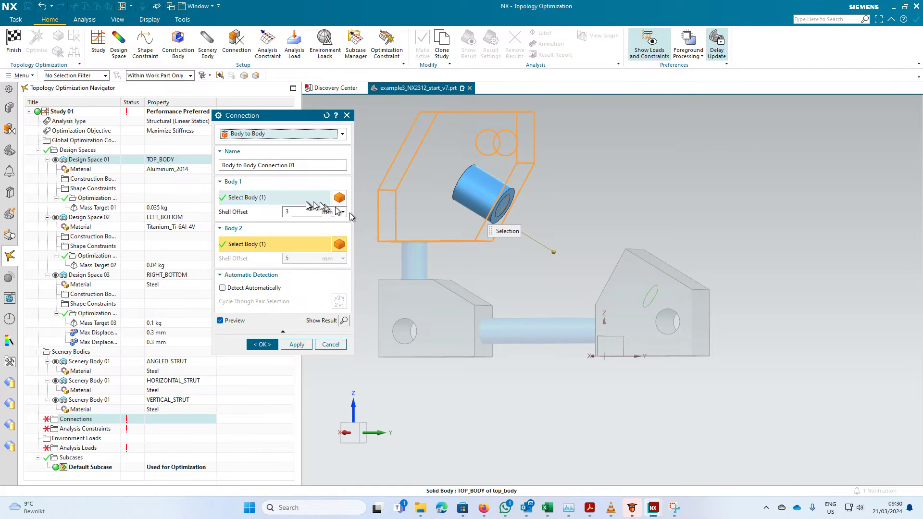
pyautogui.click(301, 212)
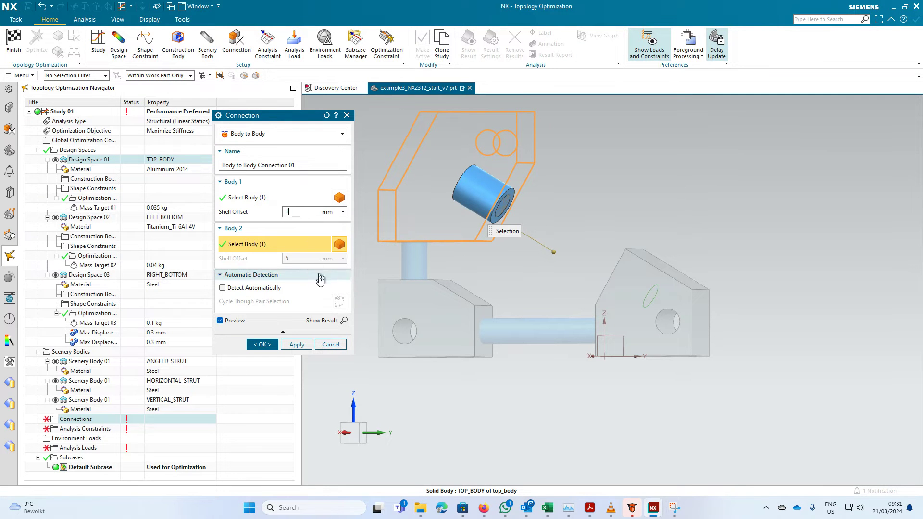
pyautogui.click(261, 344)
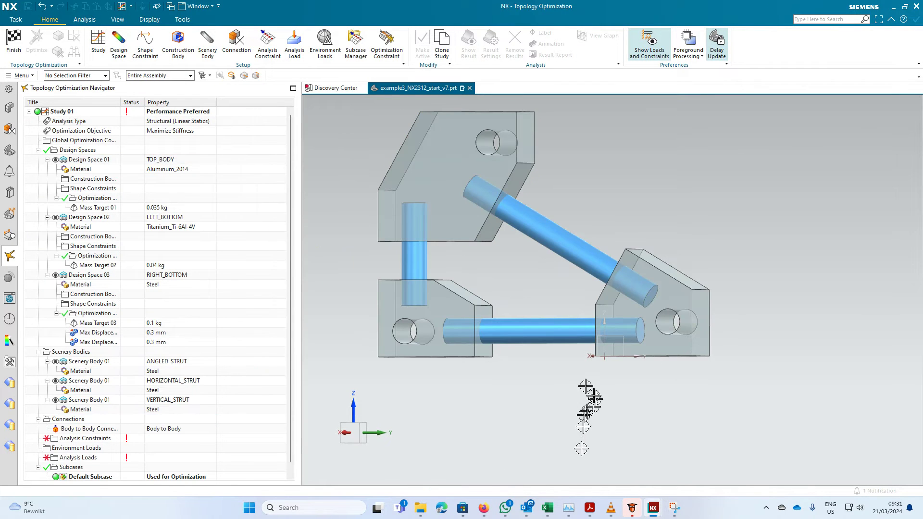
# Step: Connect the angled strut to the right bottom block with a body-to-body connection
pyautogui.moveTo(538, 296); pyautogui.dragTo(543, 294, button='middle')
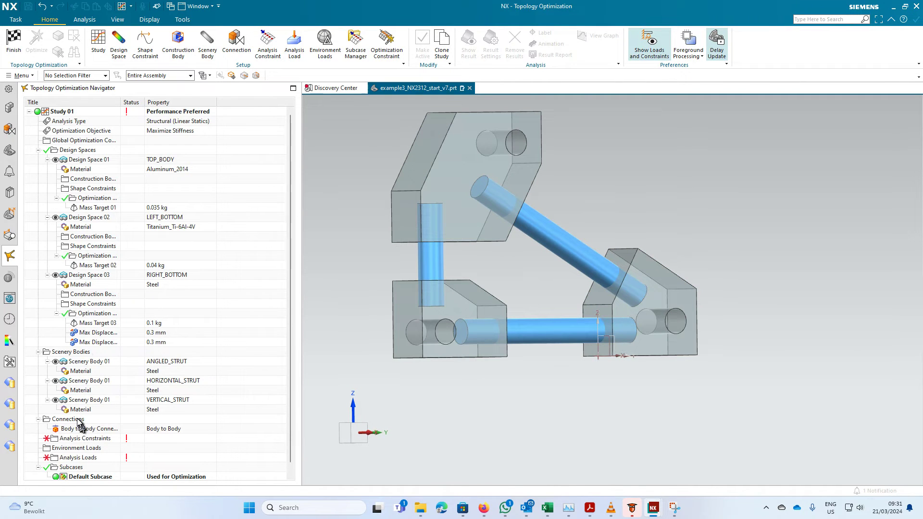
pyautogui.rightClick(93, 420)
pyautogui.click(103, 437)
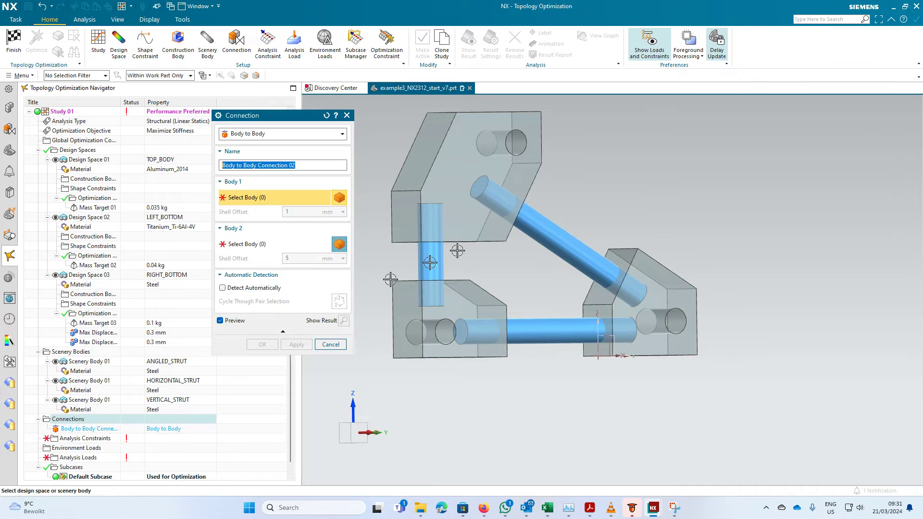
pyautogui.click(545, 224)
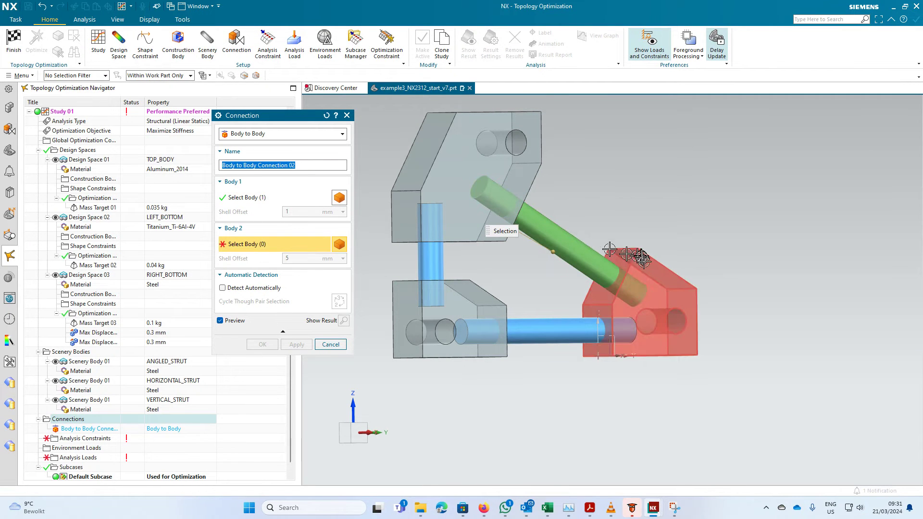
pyautogui.click(613, 266)
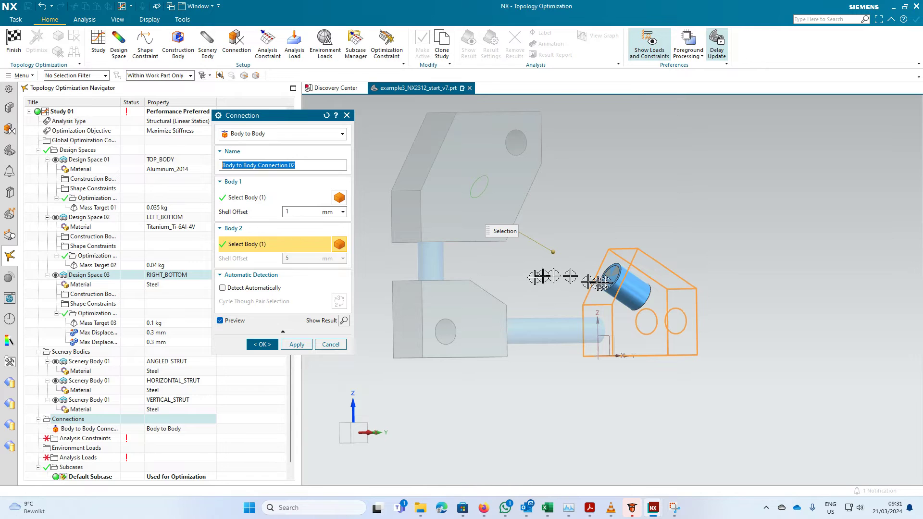
pyautogui.click(268, 345)
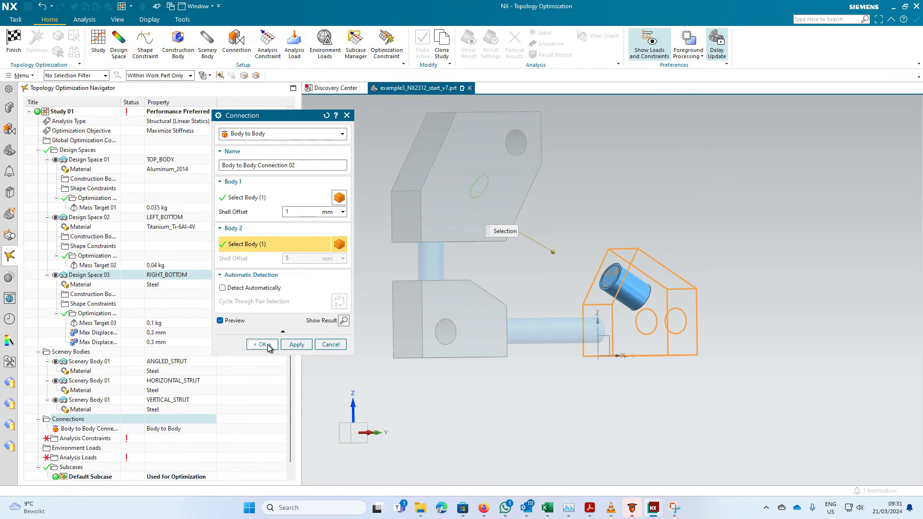
pyautogui.click(262, 344)
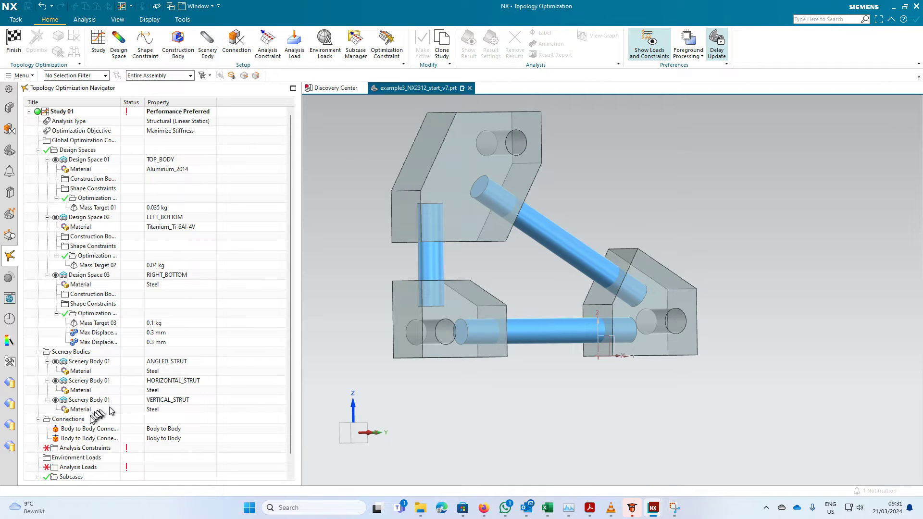
# Step: Connect the horizontal strut to the right bottom block with a body-to-body connection
pyautogui.rightClick(88, 421)
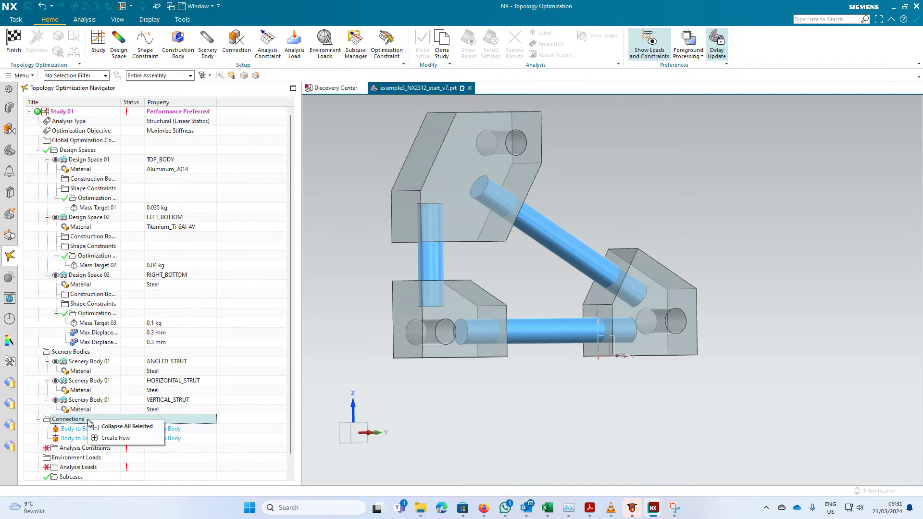
pyautogui.click(110, 438)
pyautogui.click(547, 331)
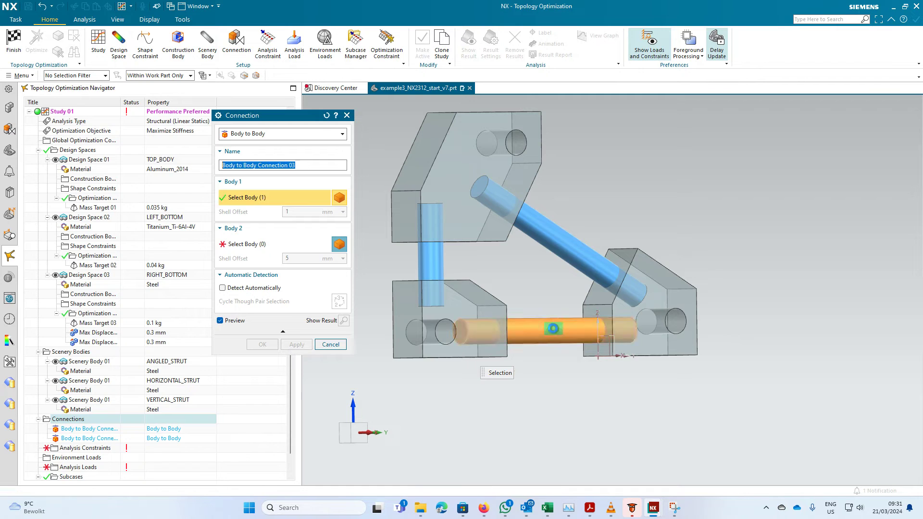
pyautogui.click(612, 313)
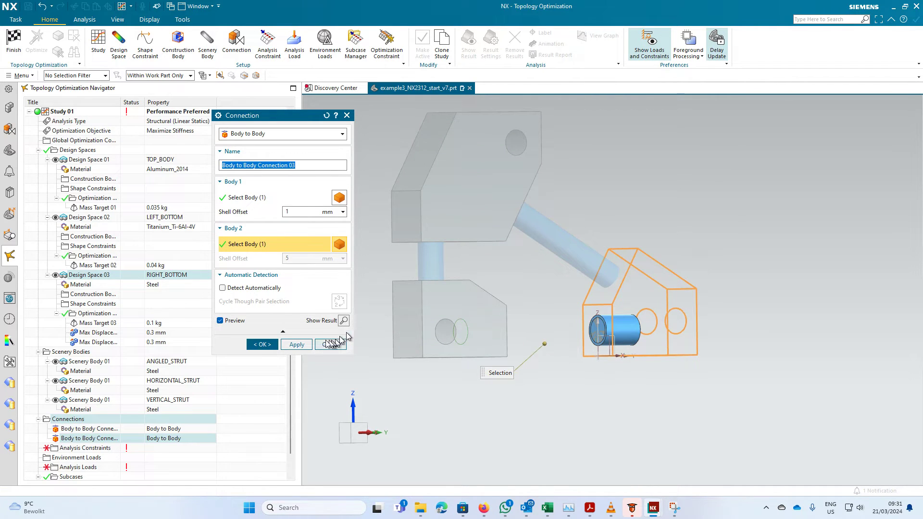
pyautogui.click(271, 345)
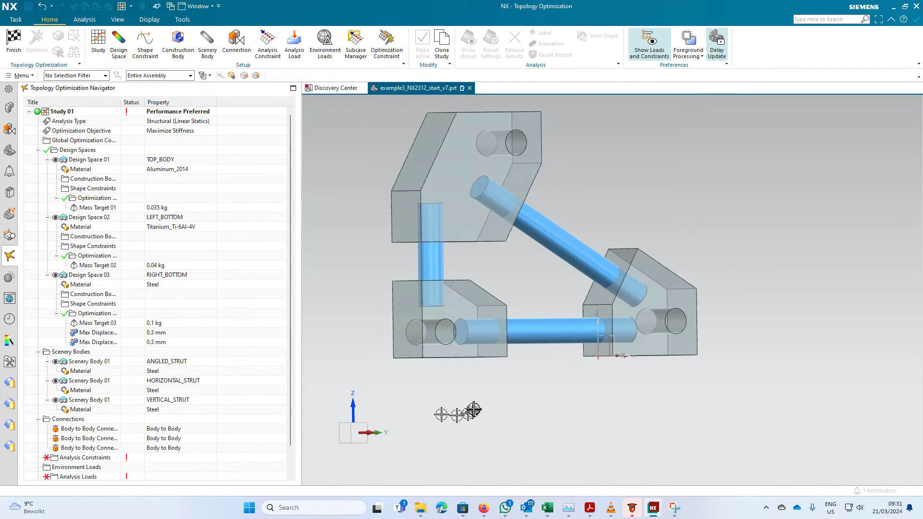
# Step: Connect the horizontal strut to the left bottom block with a fourth body-to-body connection
pyautogui.moveTo(453, 412); pyautogui.dragTo(434, 402, button='middle')
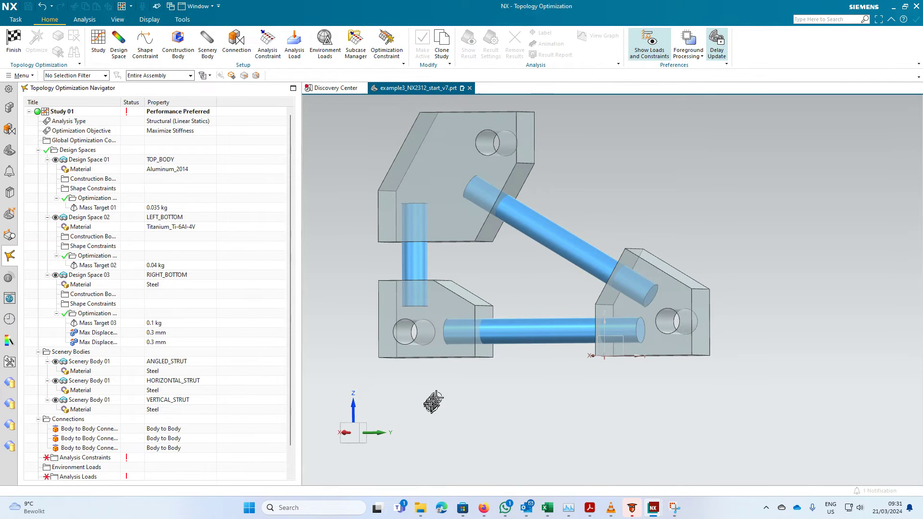
pyautogui.click(64, 421)
pyautogui.rightClick(64, 420)
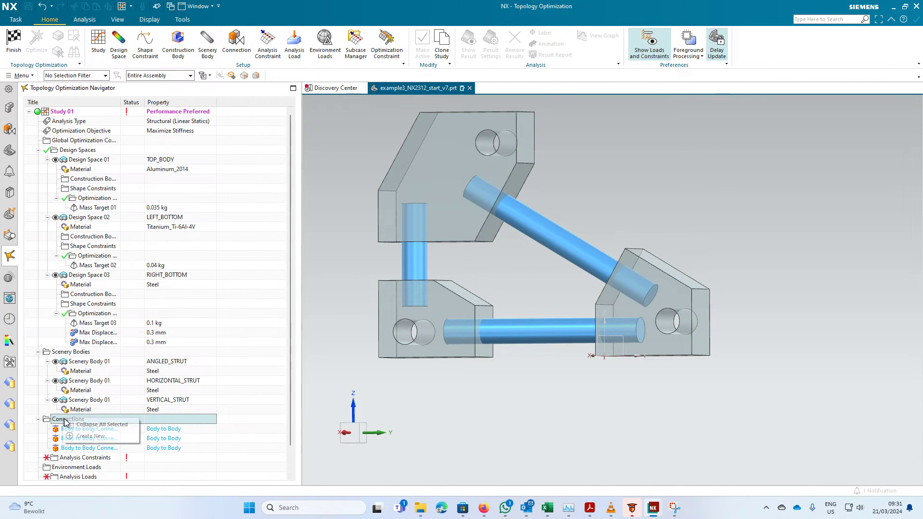
pyautogui.click(88, 436)
pyautogui.click(528, 331)
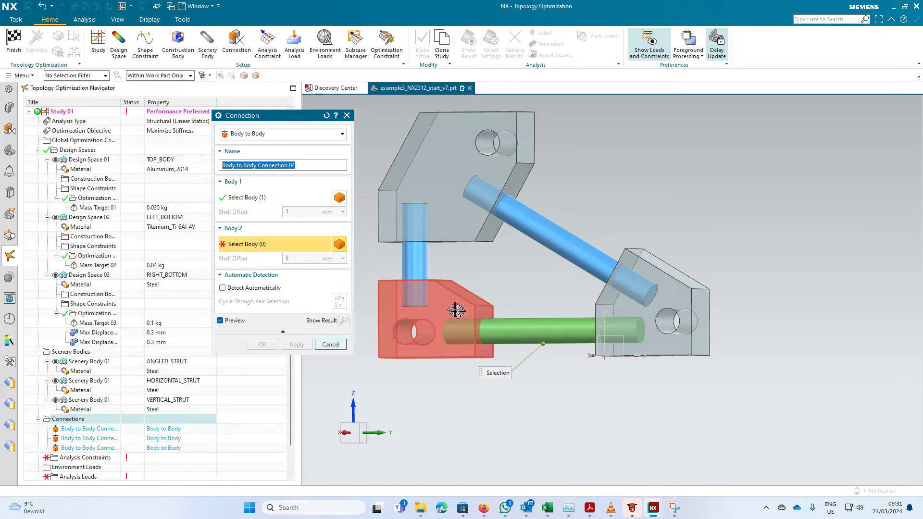
pyautogui.click(455, 311)
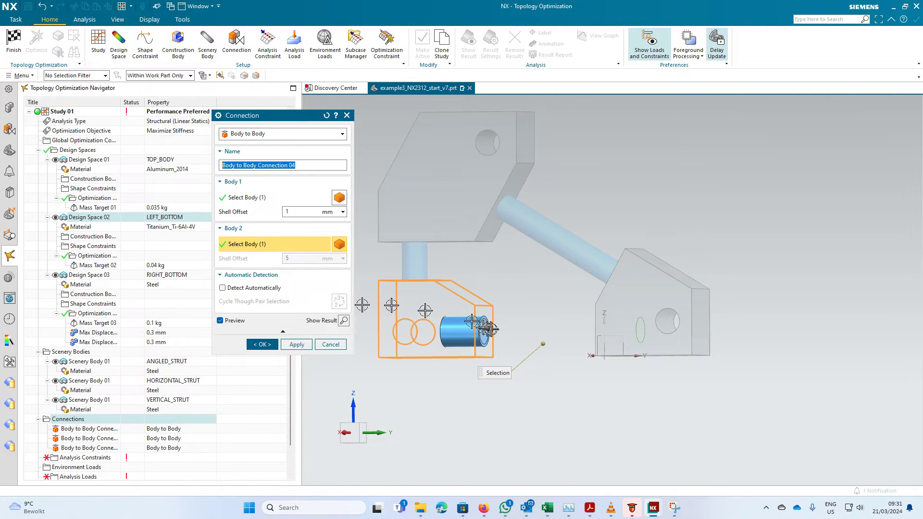
pyautogui.click(267, 345)
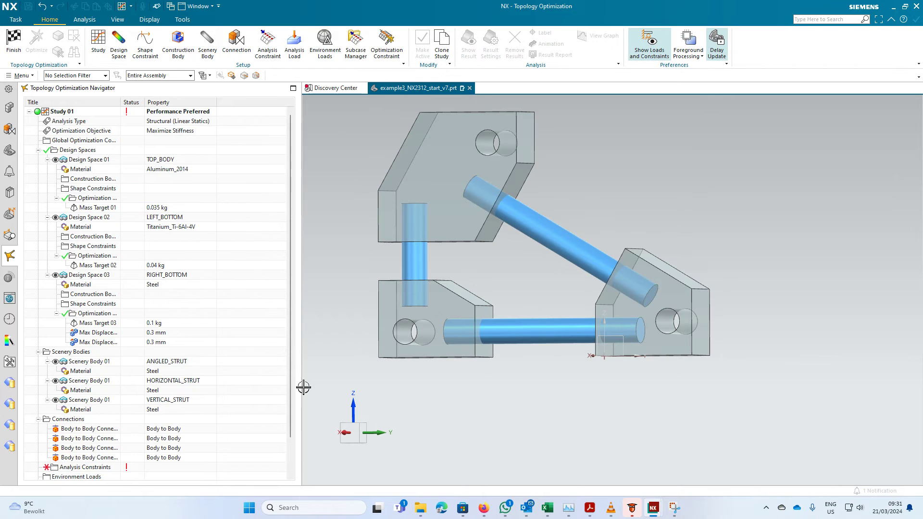
pyautogui.moveTo(304, 384); pyautogui.dragTo(336, 390, button='middle')
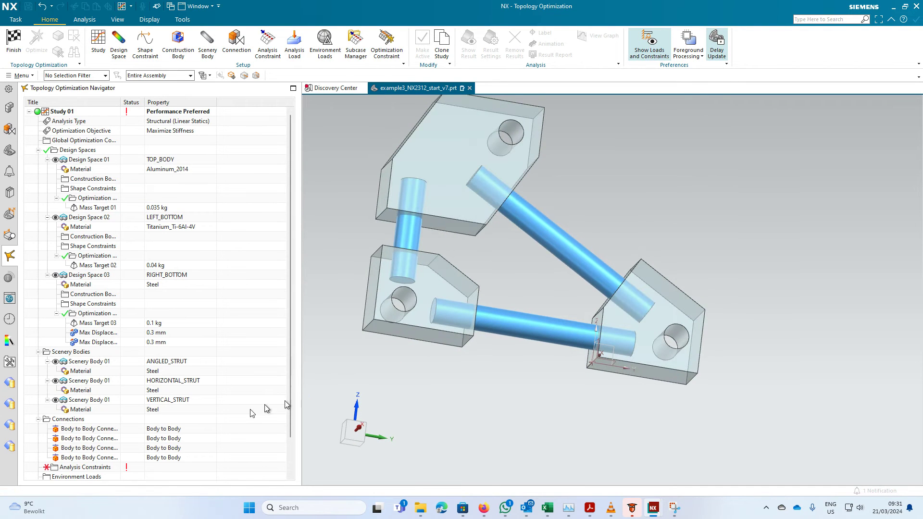
# Step: Create a fifth body-to-body connection joining LEFT_BOTTOM and the vertical strut
pyautogui.click(90, 422)
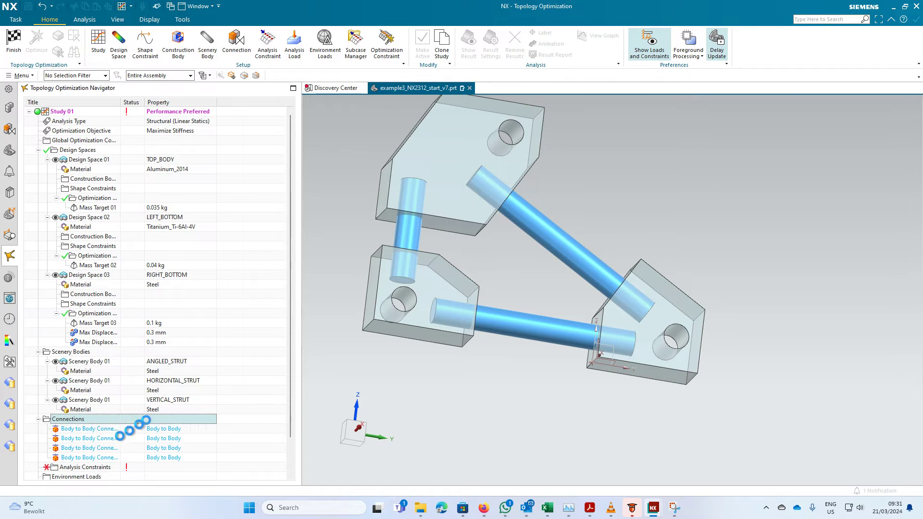
pyautogui.click(416, 263)
pyautogui.click(413, 236)
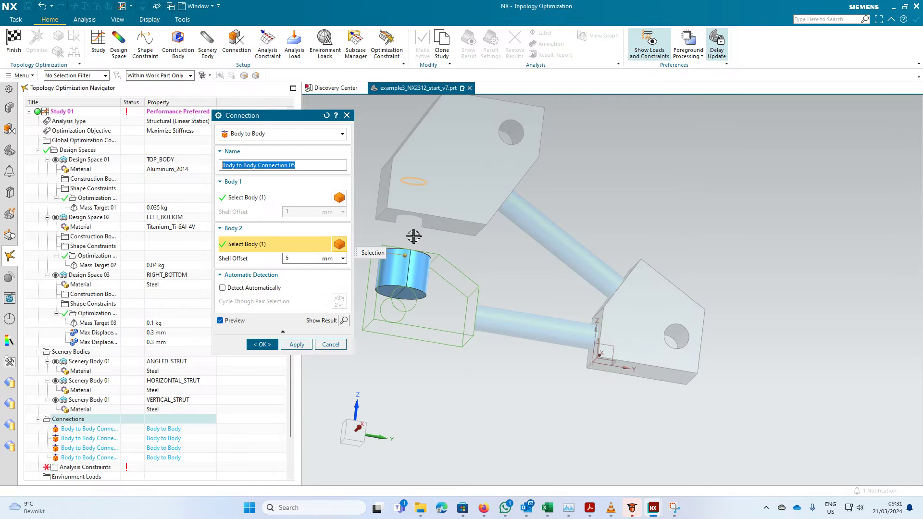
pyautogui.click(314, 258)
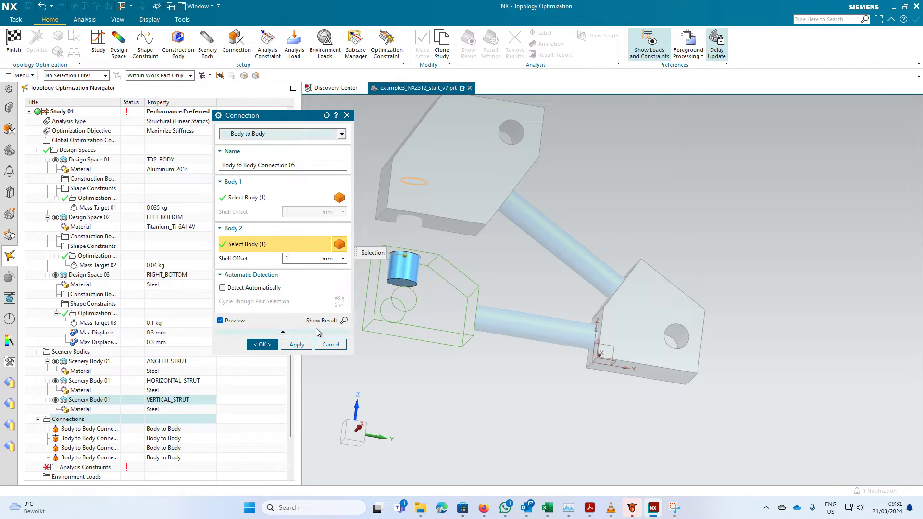
pyautogui.moveTo(358, 312); pyautogui.dragTo(365, 382, button='middle')
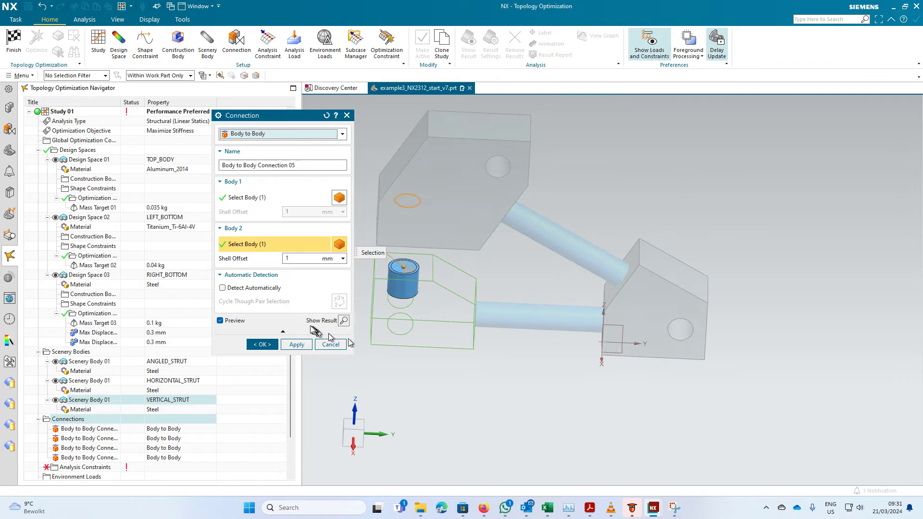
pyautogui.click(262, 345)
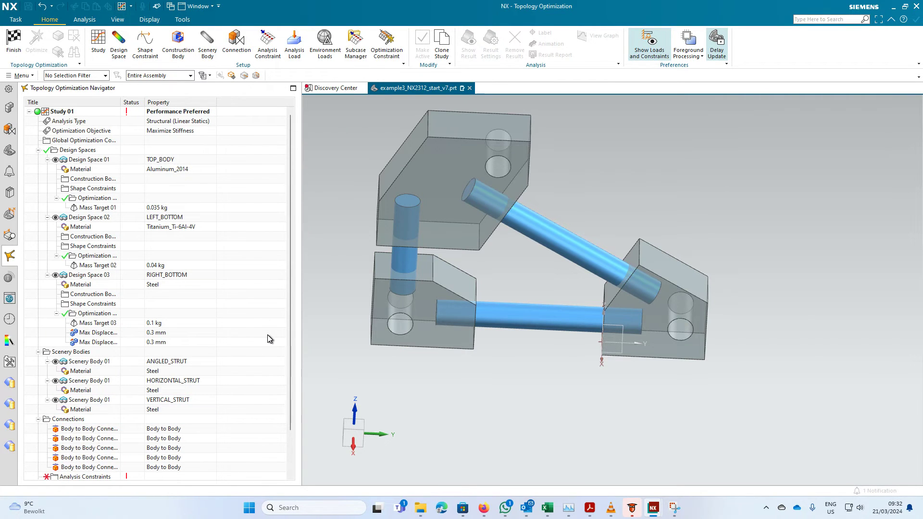
# Step: Create a sixth body-to-body connection joining VERTICAL_STRUT to TOP_BODY
pyautogui.press('F8')
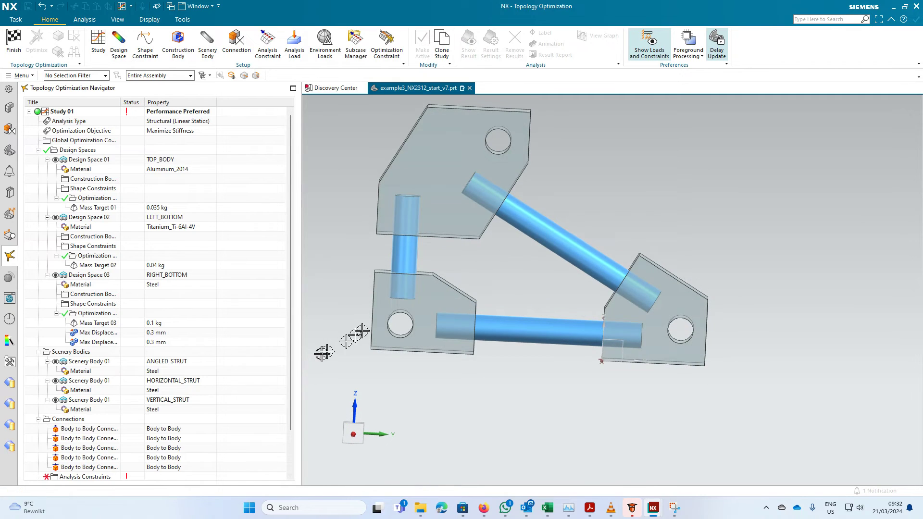
pyautogui.click(406, 257)
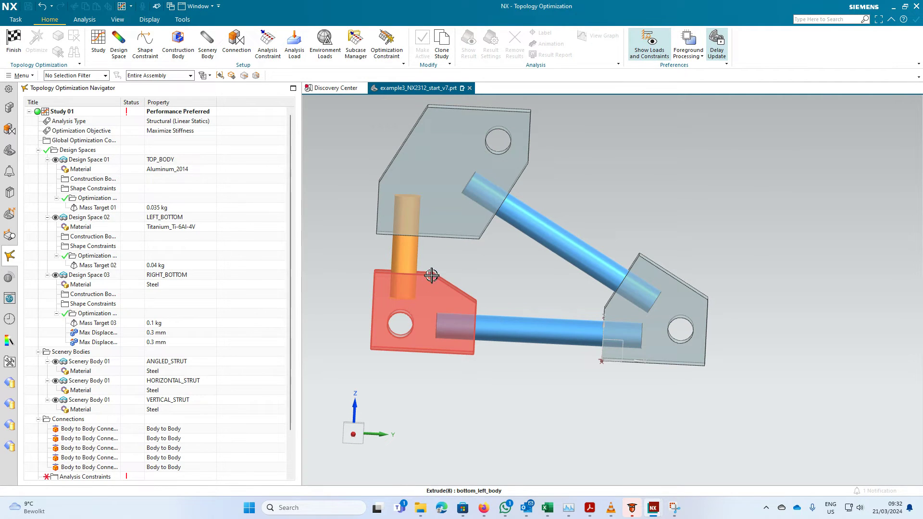
pyautogui.press('Escape')
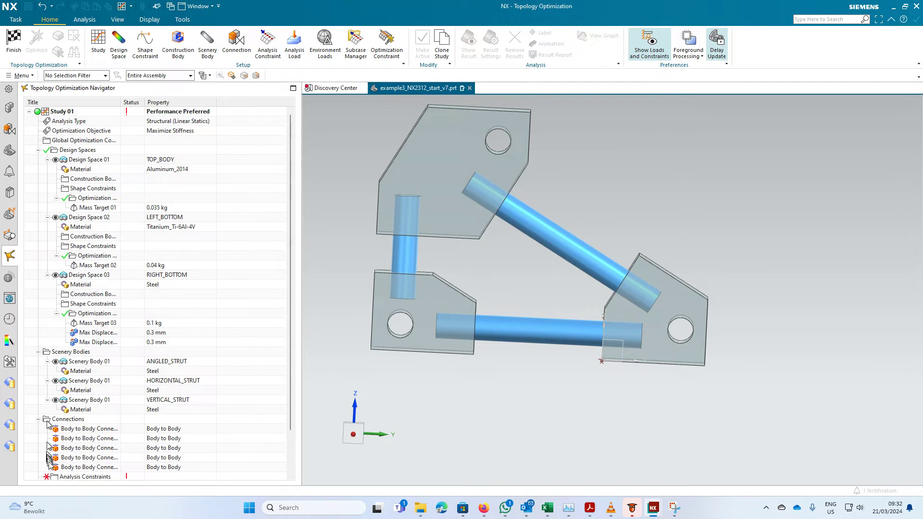
pyautogui.click(72, 422)
pyautogui.rightClick(72, 424)
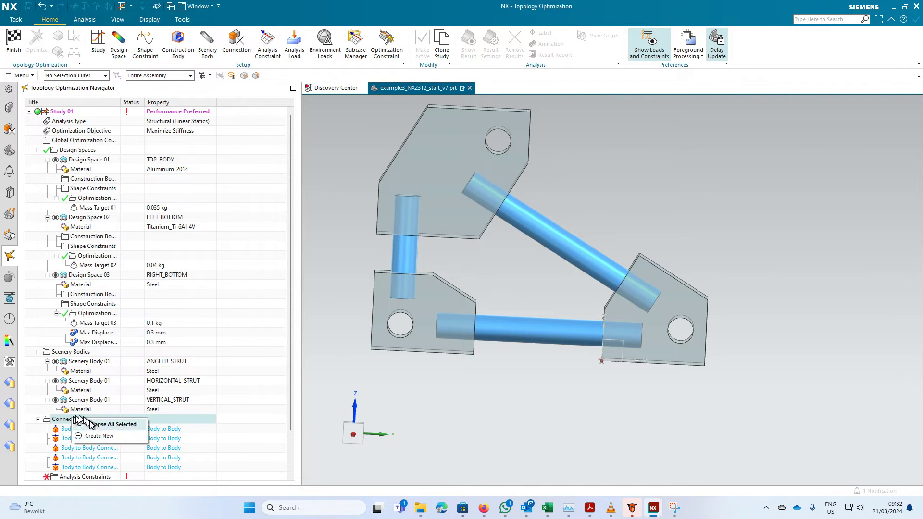
pyautogui.click(102, 435)
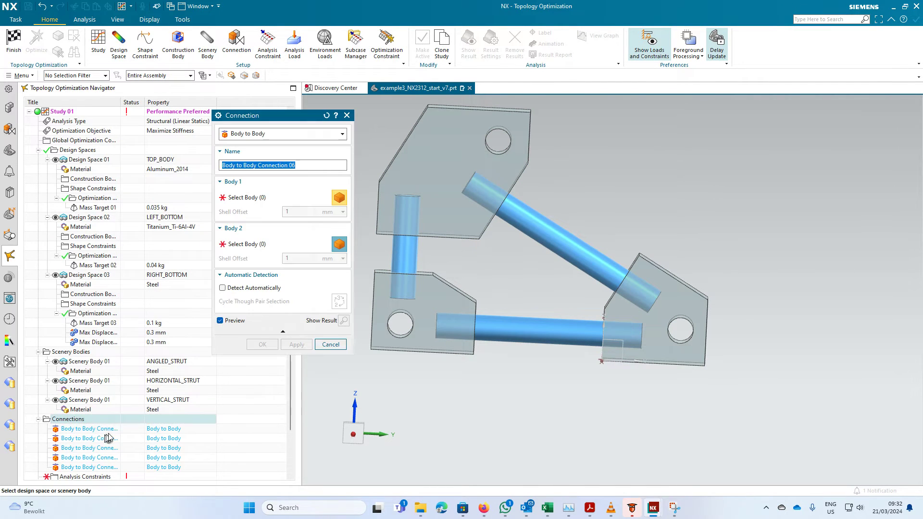
pyautogui.click(408, 249)
pyautogui.click(437, 227)
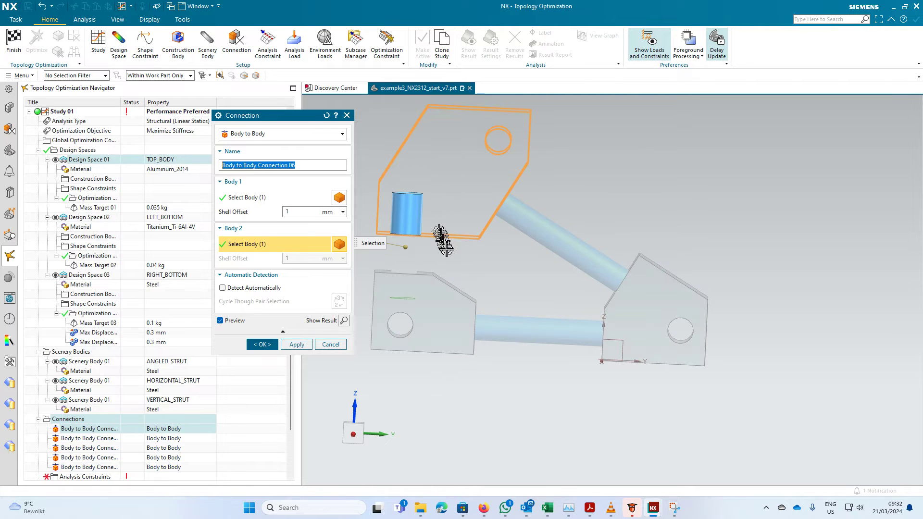
pyautogui.moveTo(445, 250); pyautogui.dragTo(447, 218, button='middle')
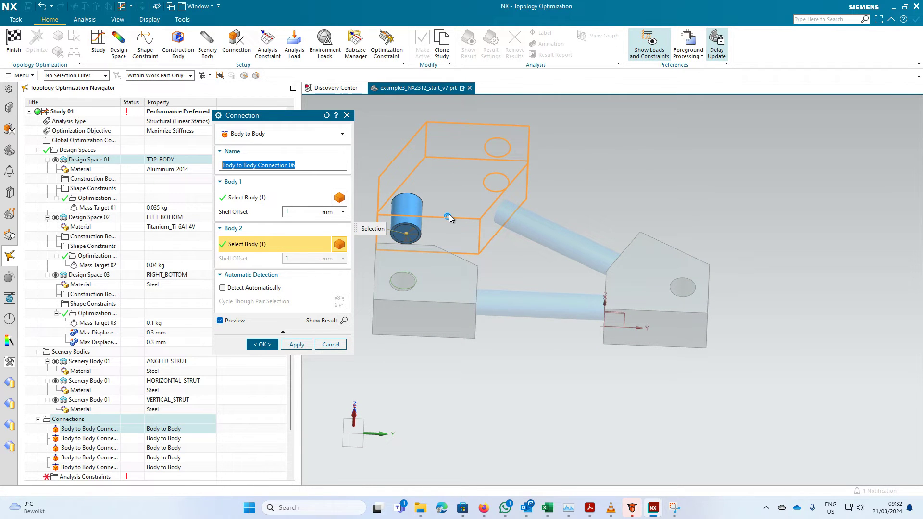
pyautogui.click(264, 344)
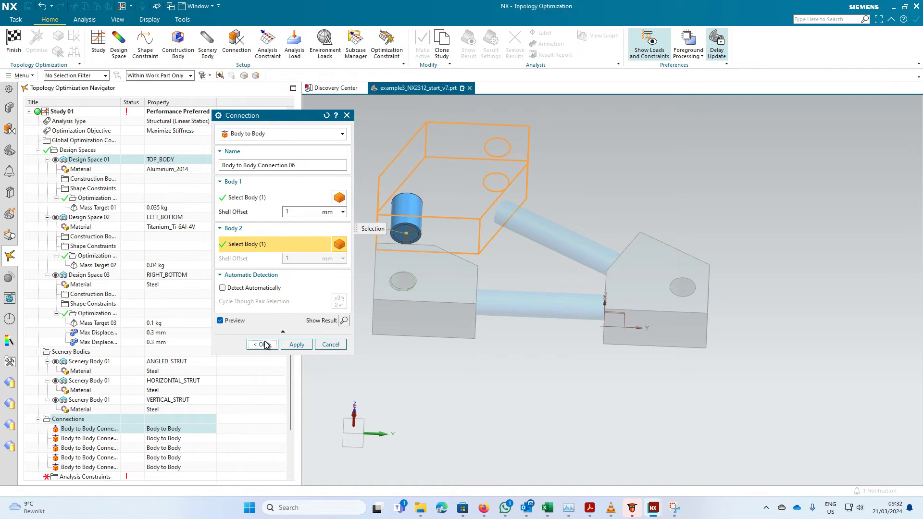
pyautogui.click(262, 344)
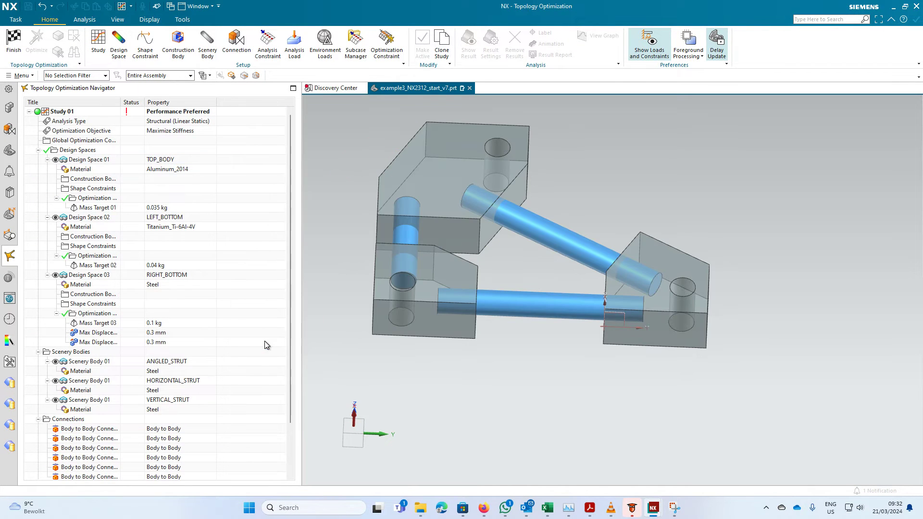
# Step: Add a Pinned analysis constraint, Pinned 01, on the hole face of the lower-left block
pyautogui.moveTo(360, 341); pyautogui.dragTo(359, 383, button='middle')
pyautogui.scroll(-1, 159, 425)
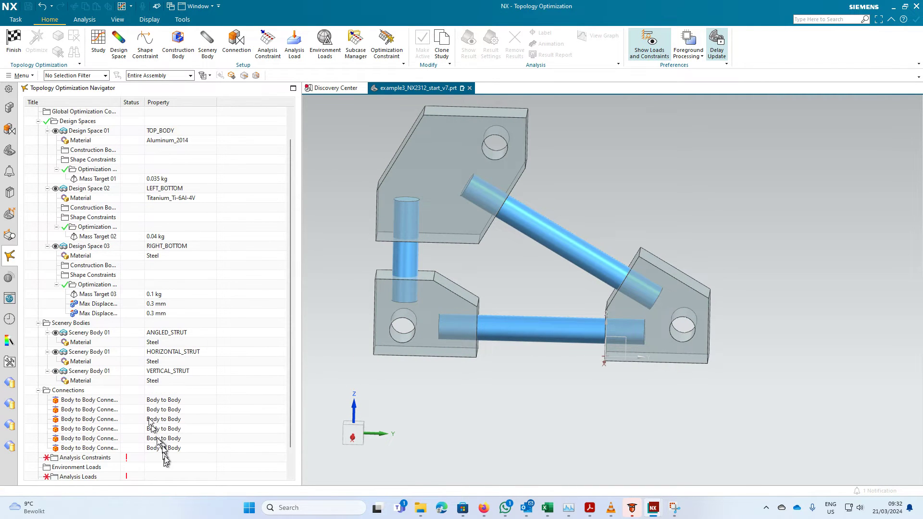
pyautogui.scroll(-1, 156, 433)
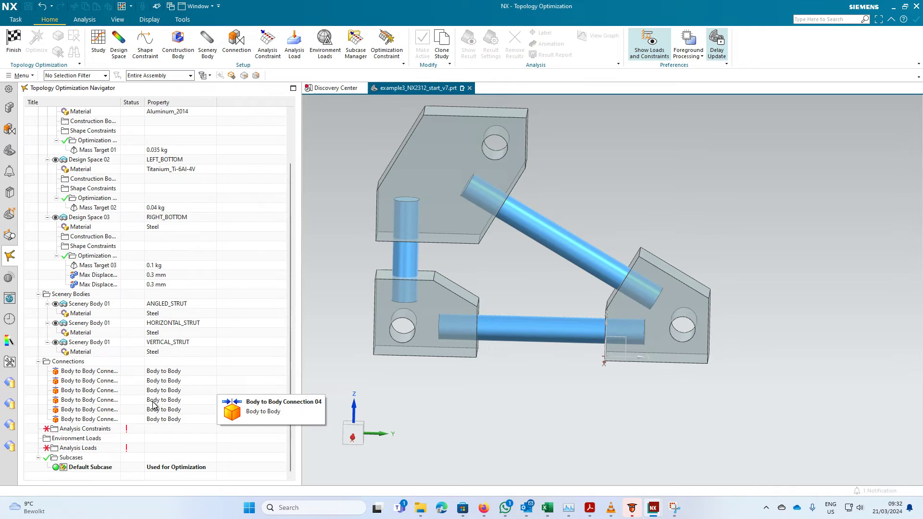
pyautogui.click(88, 433)
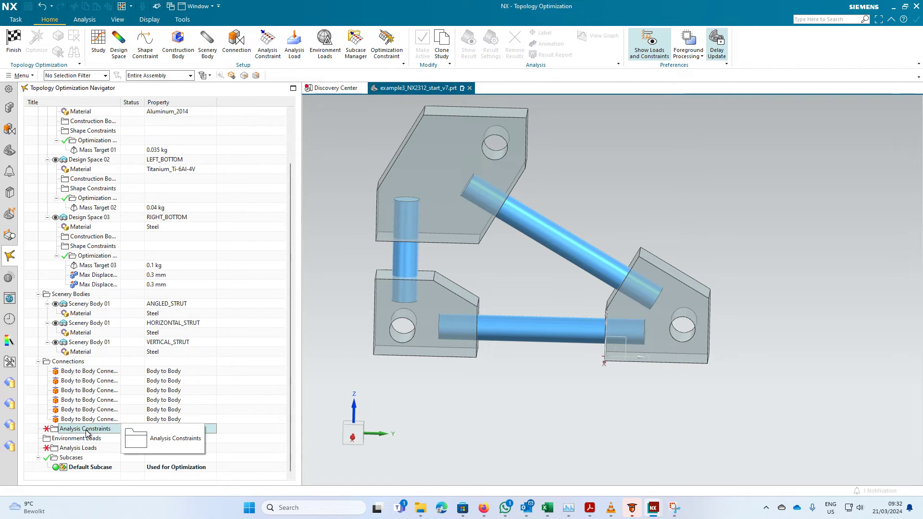
pyautogui.rightClick(87, 433)
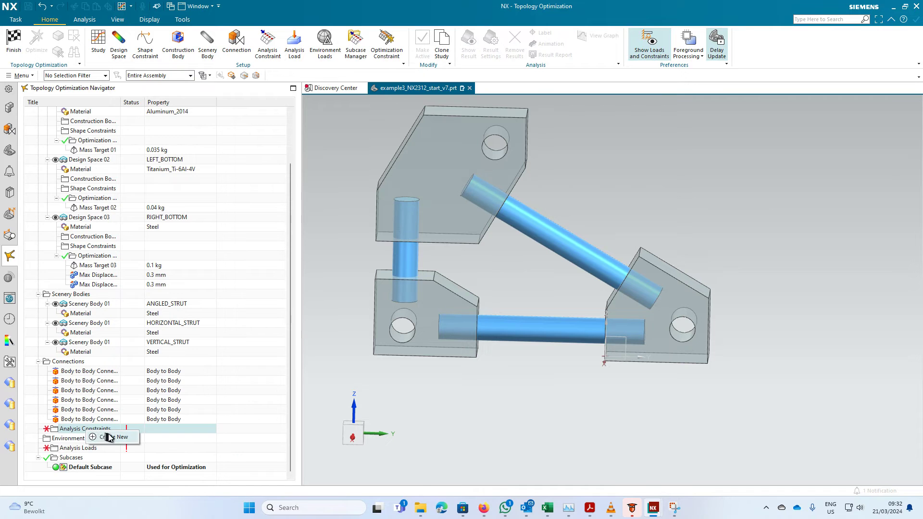
pyautogui.click(108, 437)
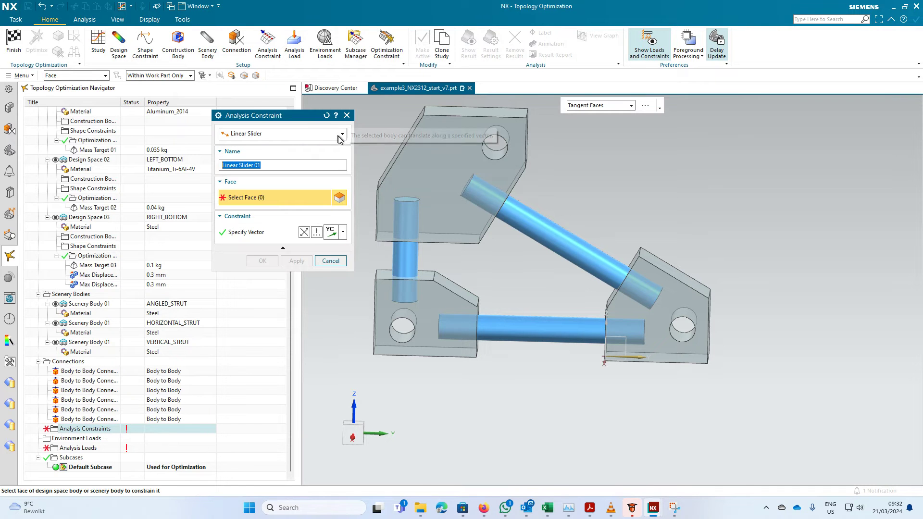
pyautogui.click(343, 133)
pyautogui.click(269, 152)
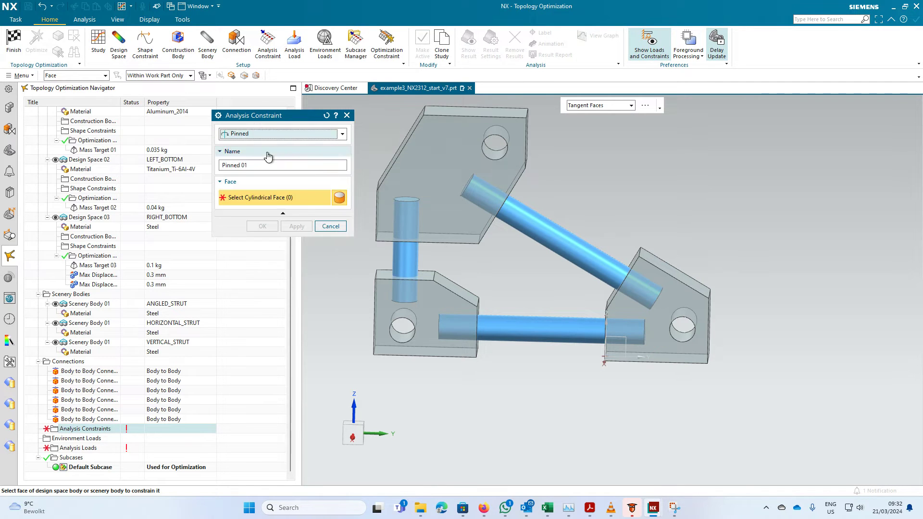
pyautogui.click(404, 328)
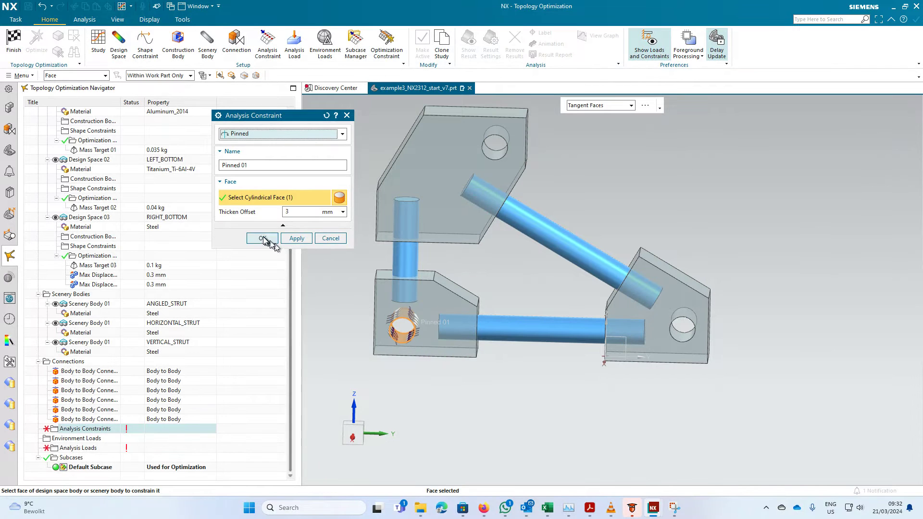
pyautogui.click(264, 238)
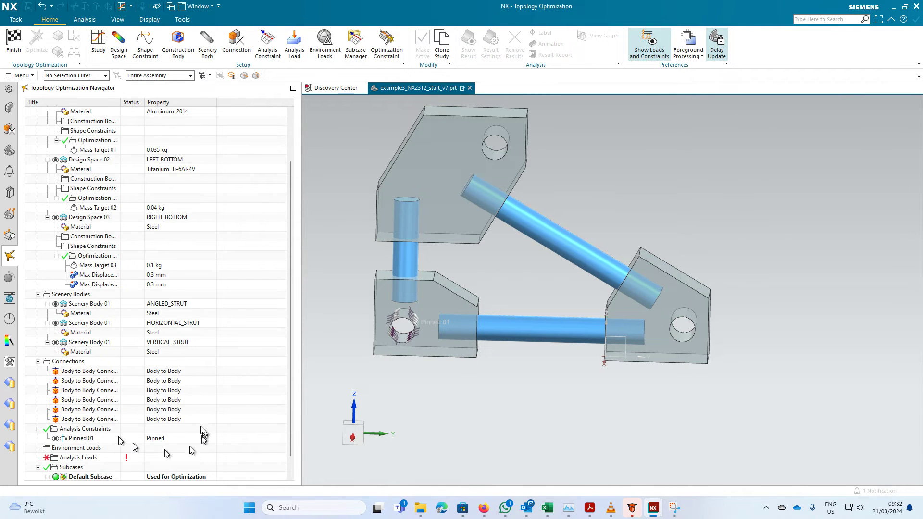
pyautogui.scroll(-1, 201, 430)
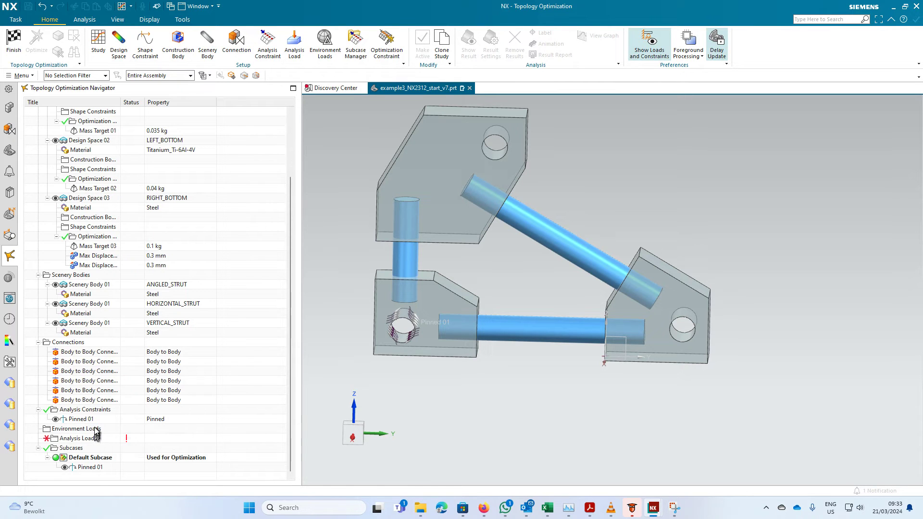
# Step: Constrain the right block's hole with Linear Slider 01, sliding along the YC axis
pyautogui.rightClick(93, 409)
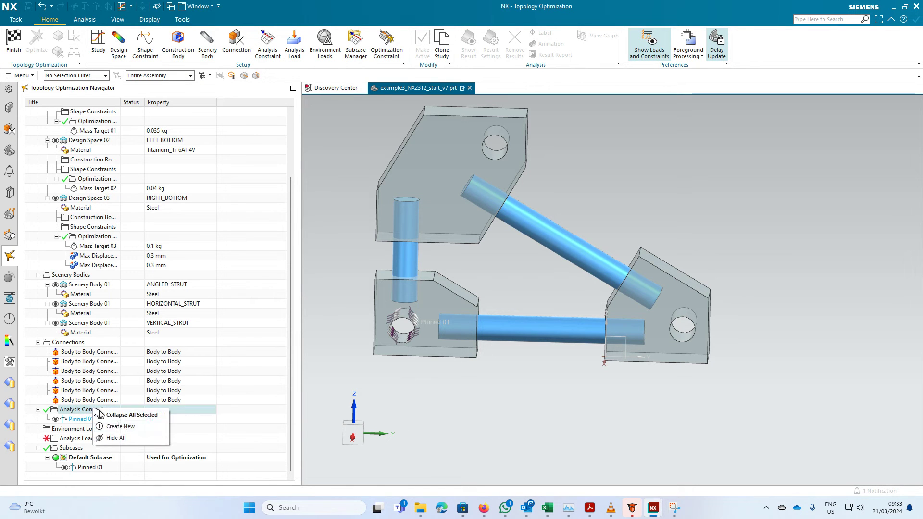
pyautogui.click(119, 427)
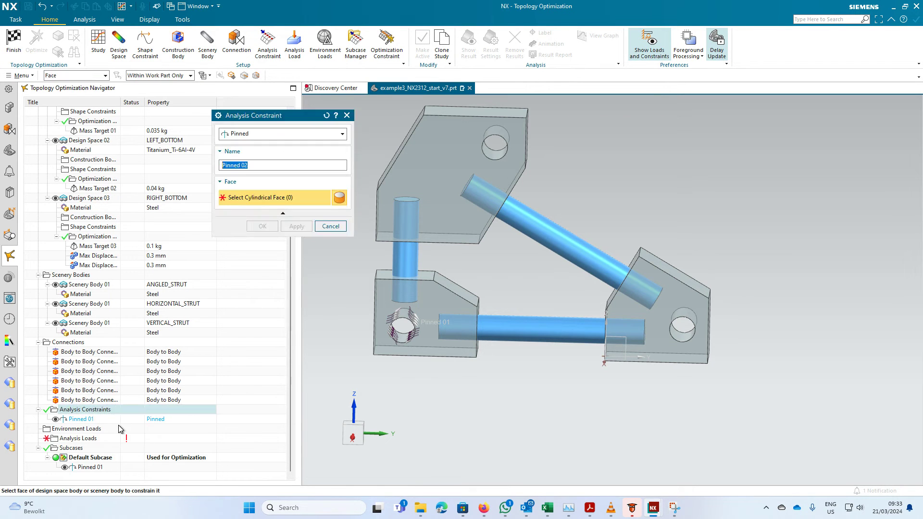
pyautogui.click(340, 136)
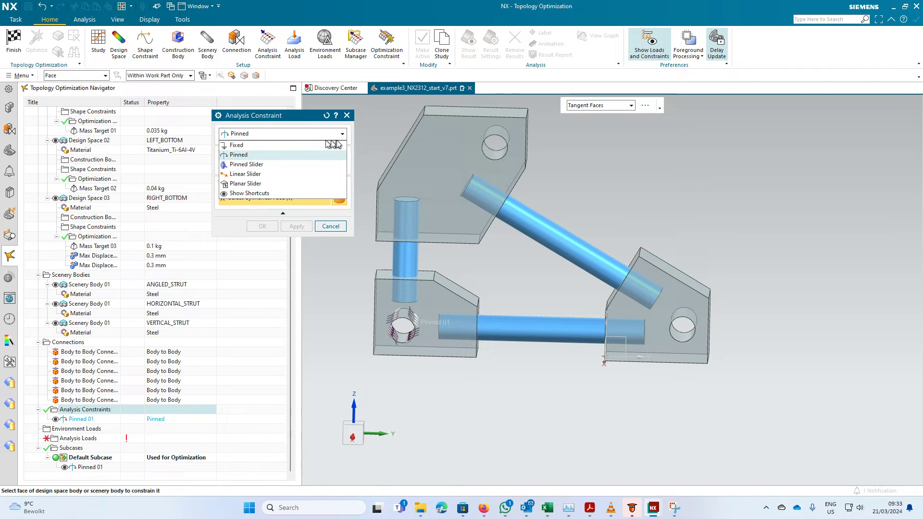
pyautogui.click(276, 175)
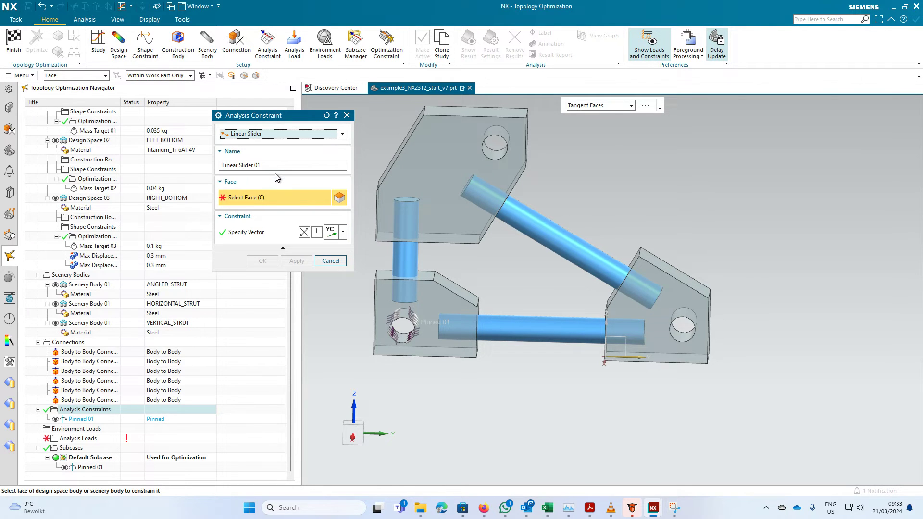
pyautogui.click(684, 332)
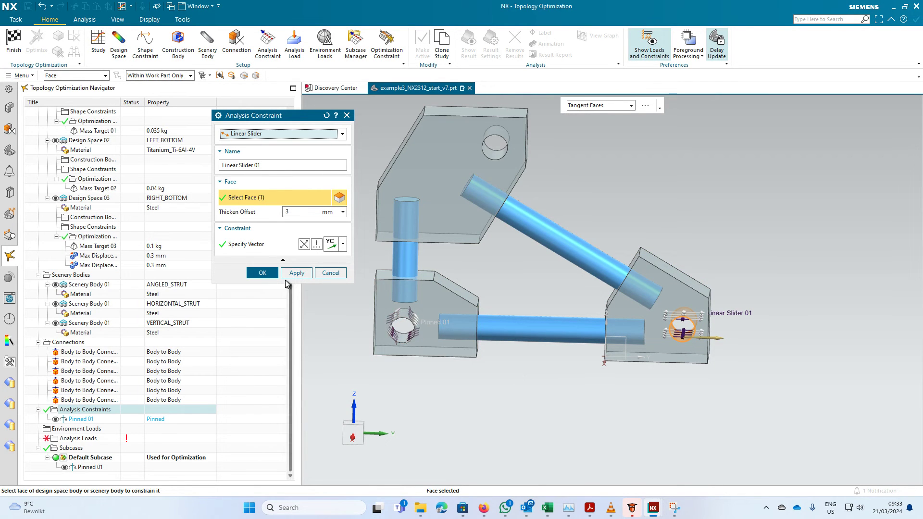
pyautogui.click(342, 245)
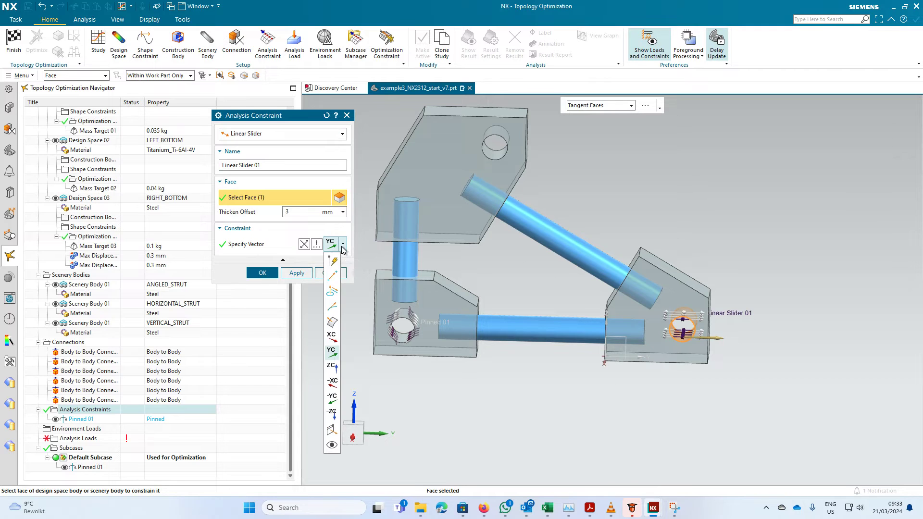
pyautogui.click(331, 351)
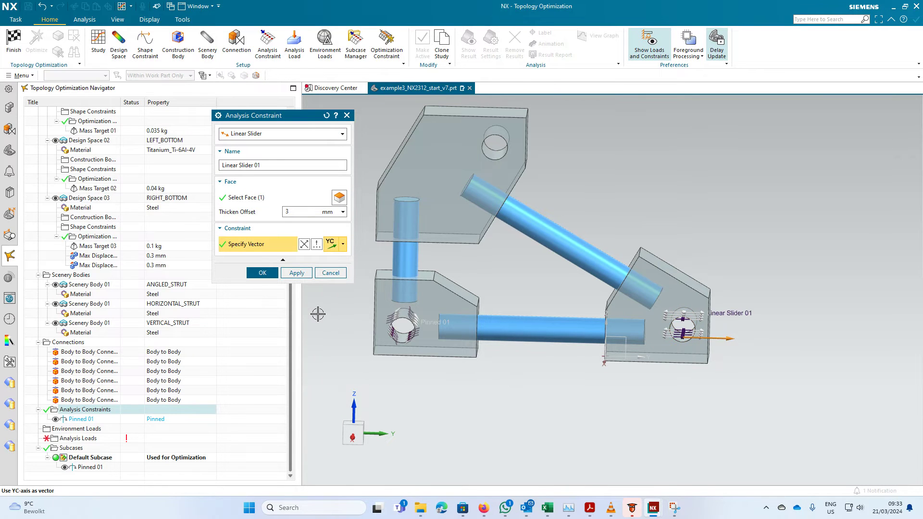
pyautogui.click(259, 273)
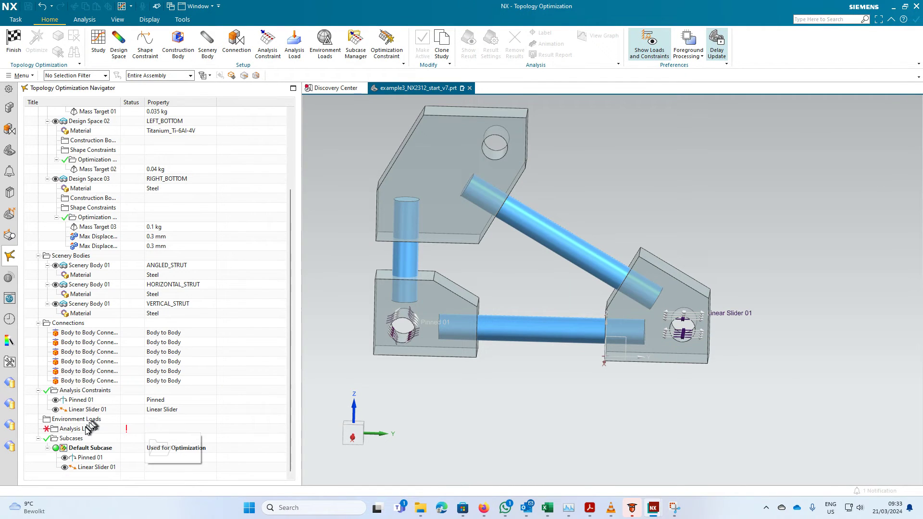
pyautogui.click(86, 430)
# Step: Apply a 1000 N Force 01 on the upper hole, directed from its centre to the right hole centre
pyautogui.rightClick(87, 431)
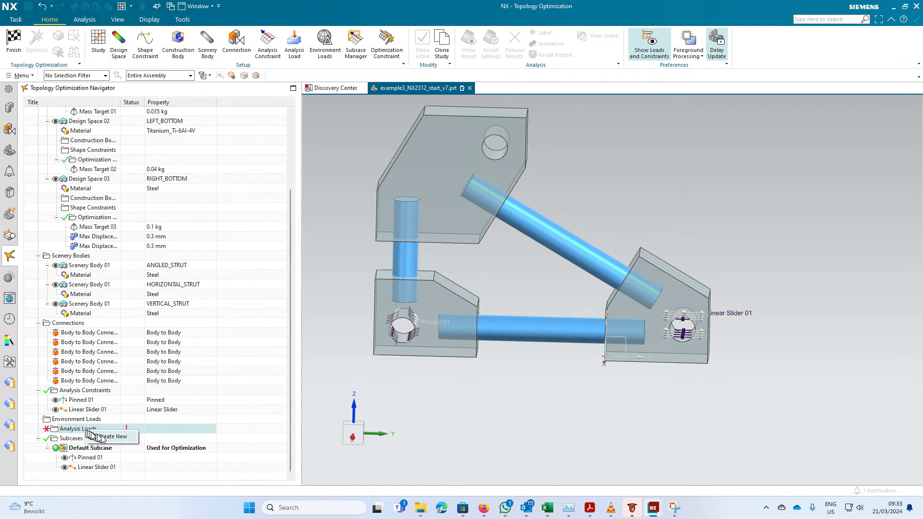
pyautogui.click(107, 438)
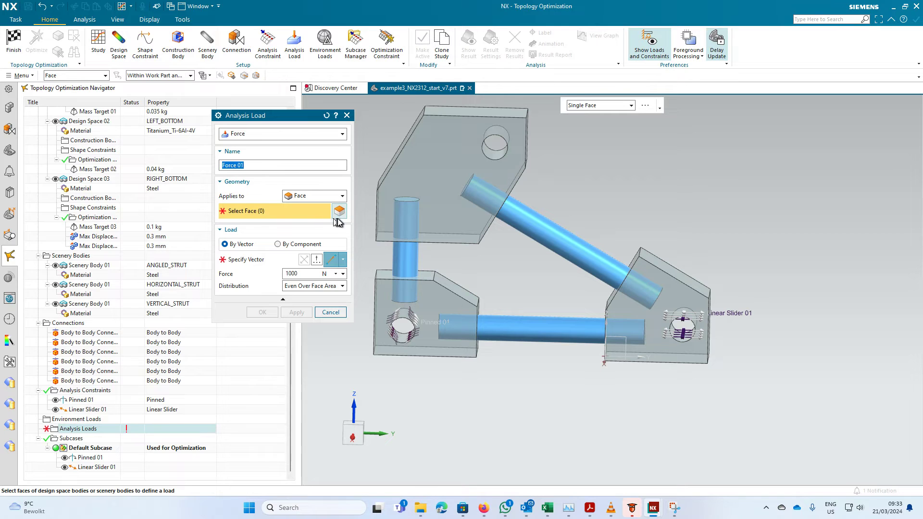
pyautogui.click(498, 151)
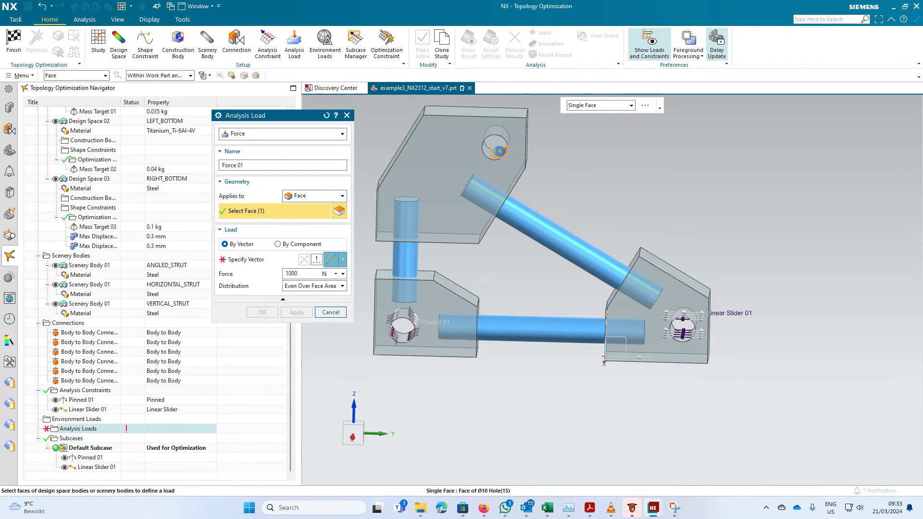
pyautogui.click(342, 260)
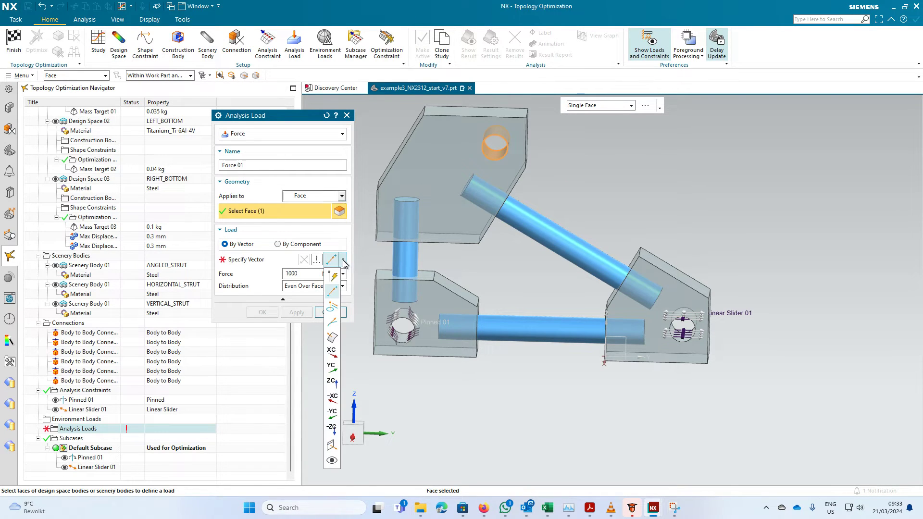
pyautogui.click(332, 292)
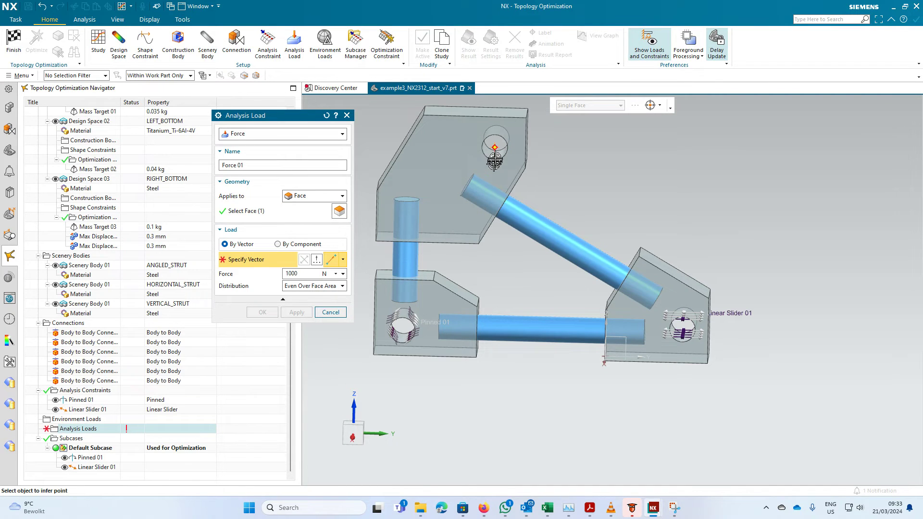
pyautogui.click(495, 147)
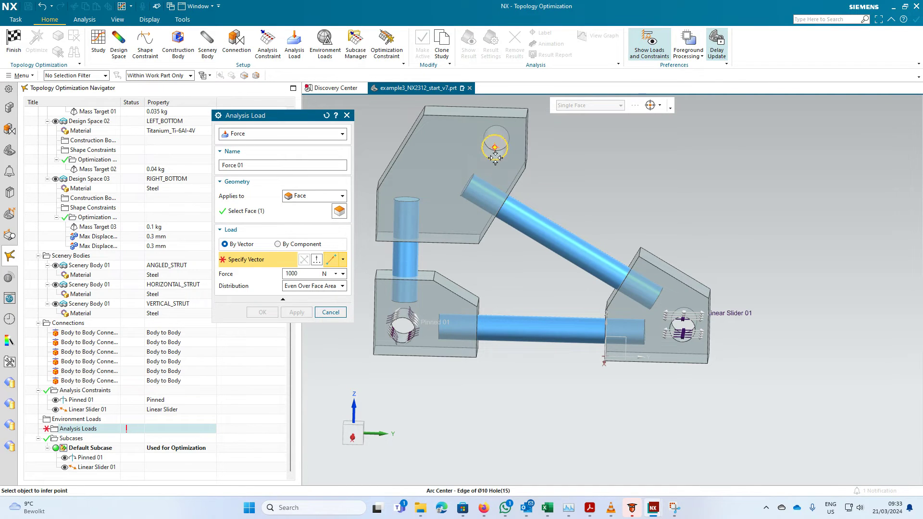
pyautogui.click(683, 330)
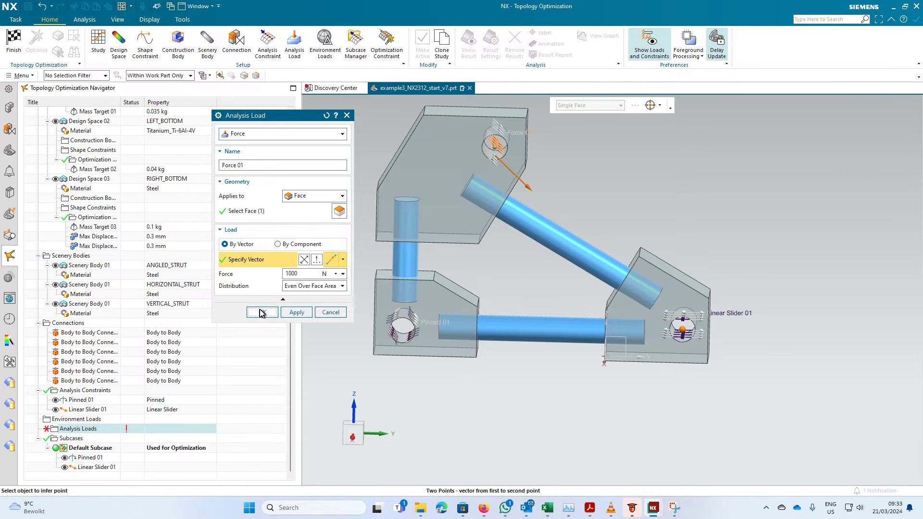
pyautogui.click(261, 312)
pyautogui.scroll(-2, 227, 377)
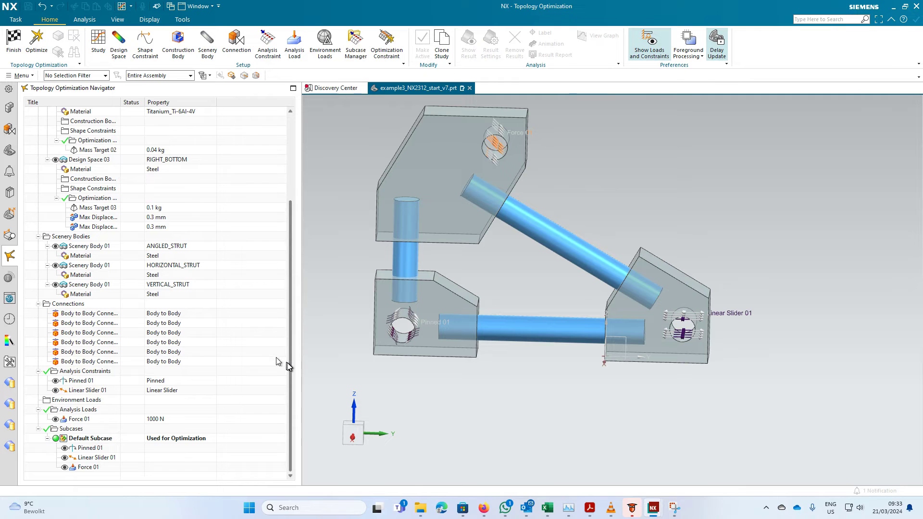
pyautogui.scroll(3, 190, 394)
pyautogui.scroll(1, 153, 374)
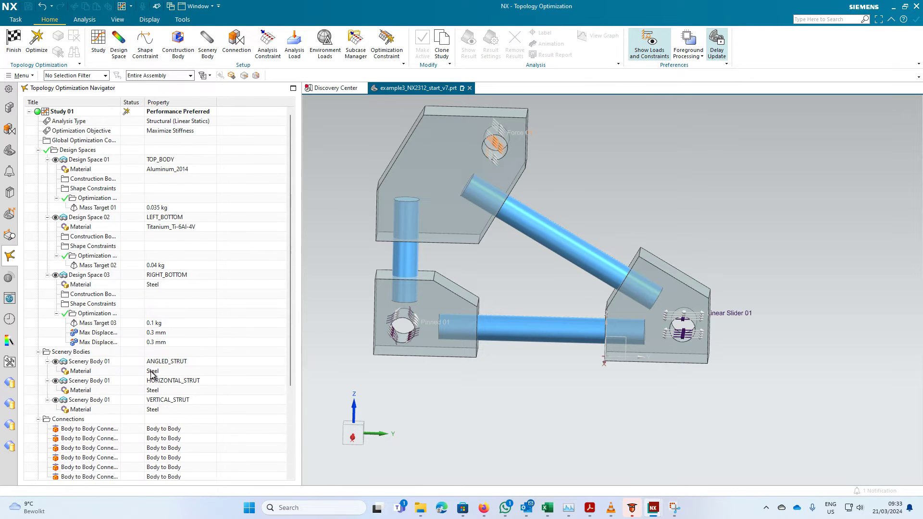
pyautogui.scroll(-4, 152, 374)
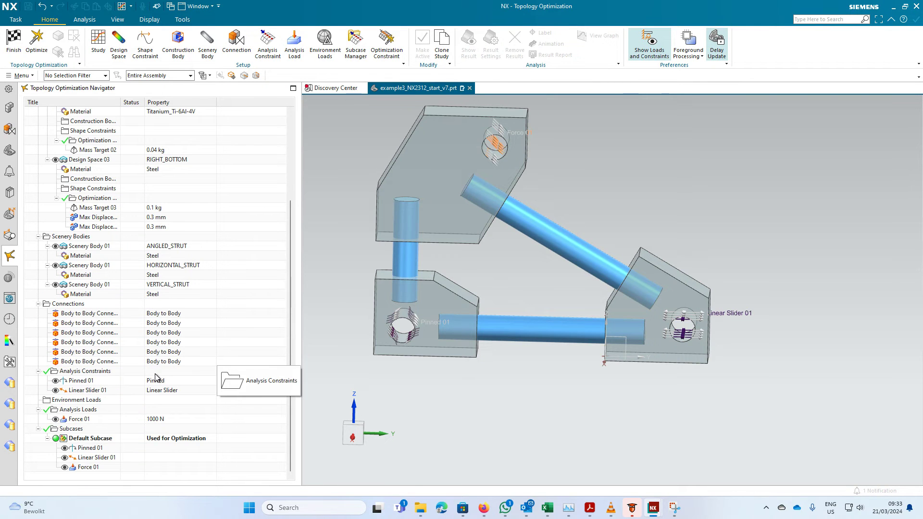
pyautogui.scroll(4, 160, 443)
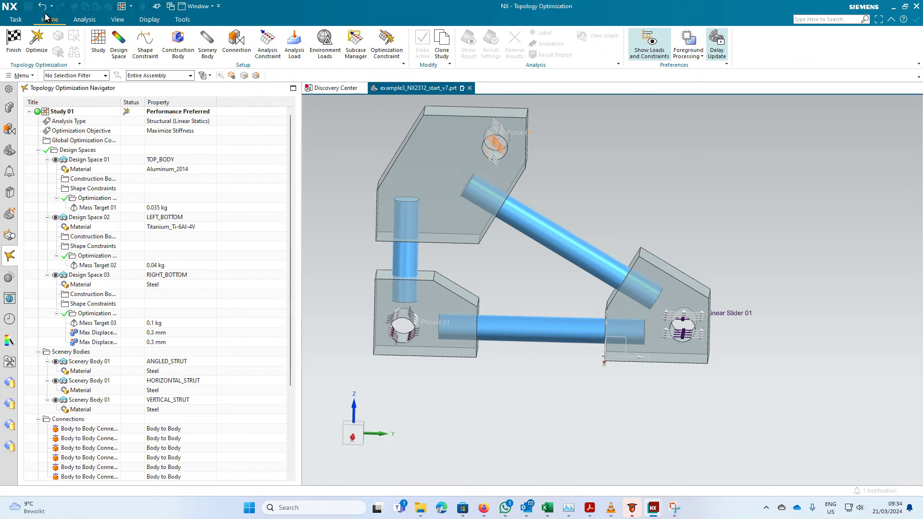
# Step: Exit the study without solving, save the part, and re-enter Topology Optimization (41)
pyautogui.click(14, 41)
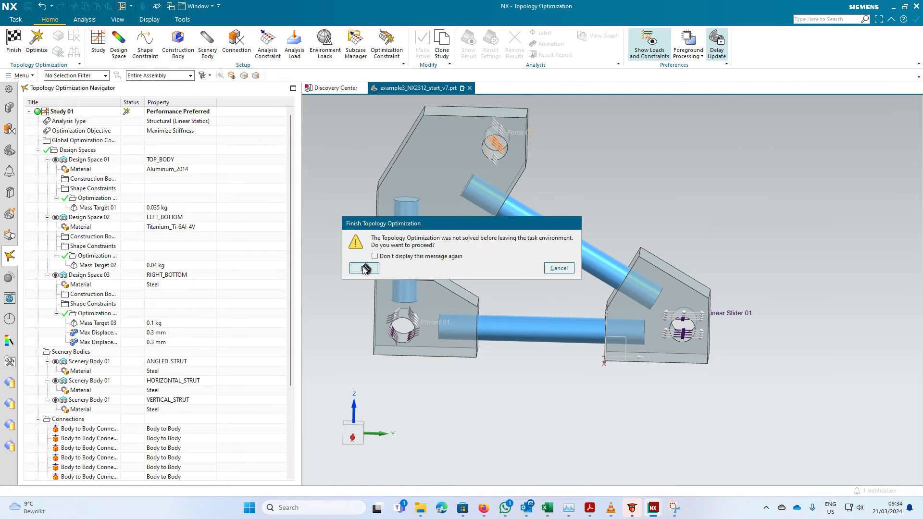
pyautogui.click(364, 267)
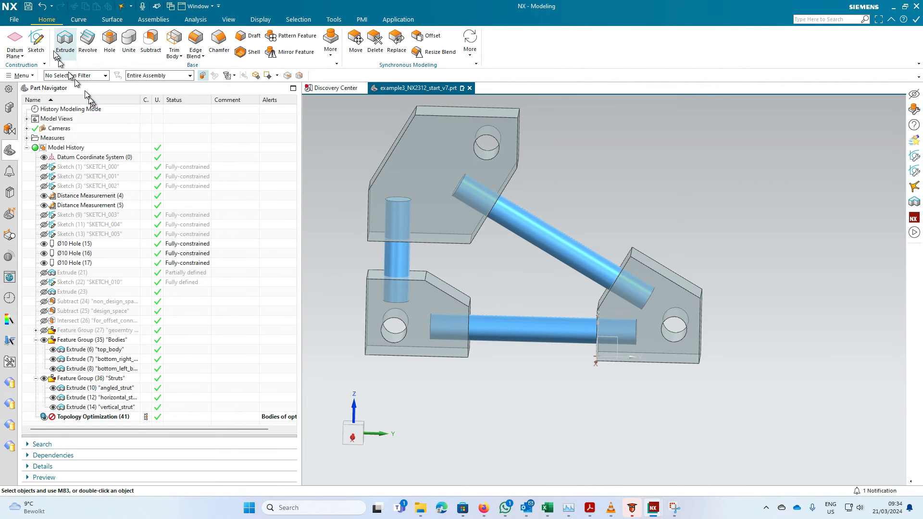
pyautogui.click(29, 7)
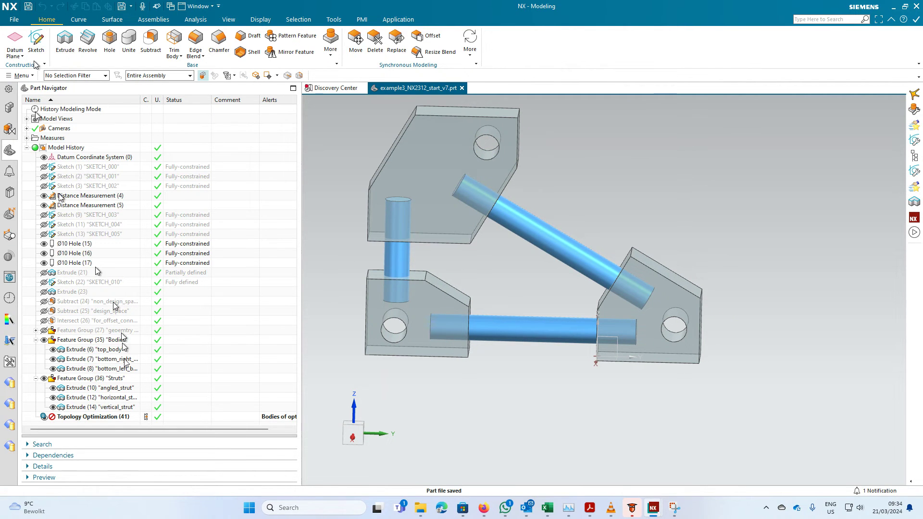
pyautogui.doubleClick(113, 420)
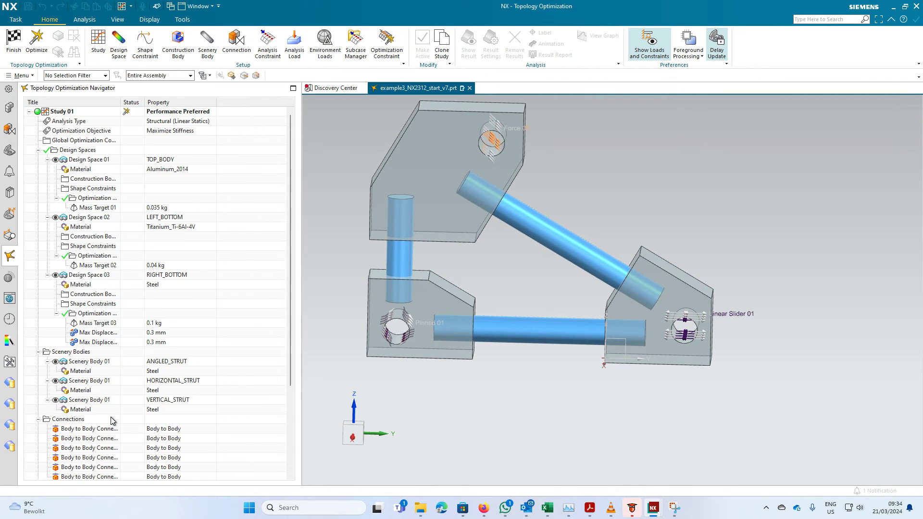
# Step: Run the Study 01 optimization and follow its convergence graph to about 89 iterations
pyautogui.click(37, 43)
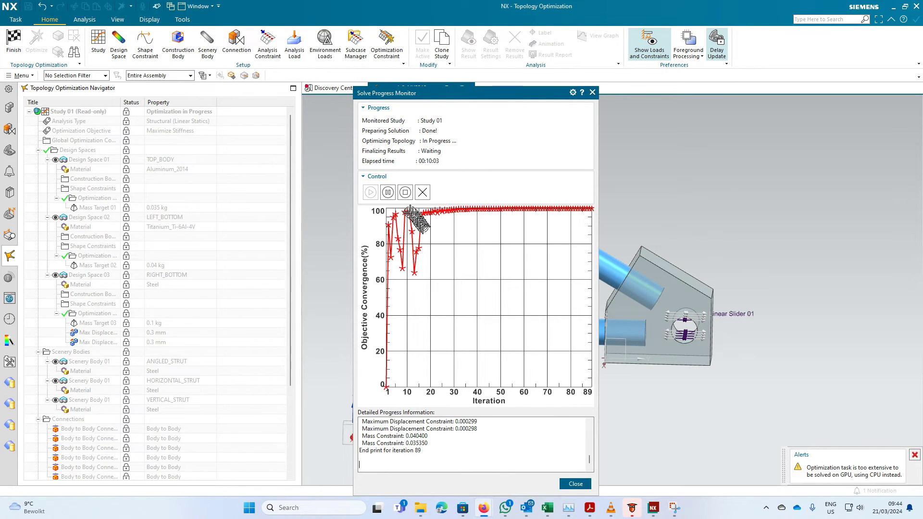
pyautogui.click(404, 193)
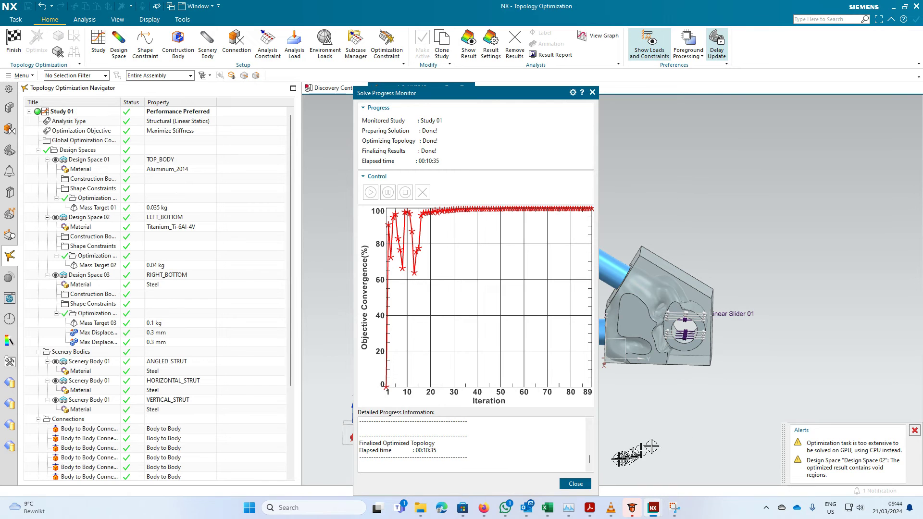
# Step: Wait until all solve stages show Done, reviewing the progress details, then close the monitor
pyautogui.scroll(2, 569, 459)
pyautogui.scroll(-1, 569, 459)
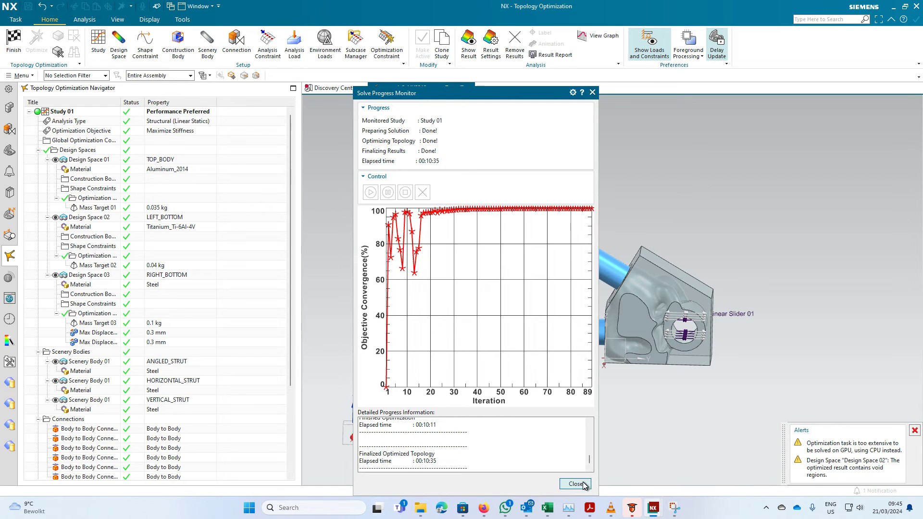
pyautogui.click(575, 484)
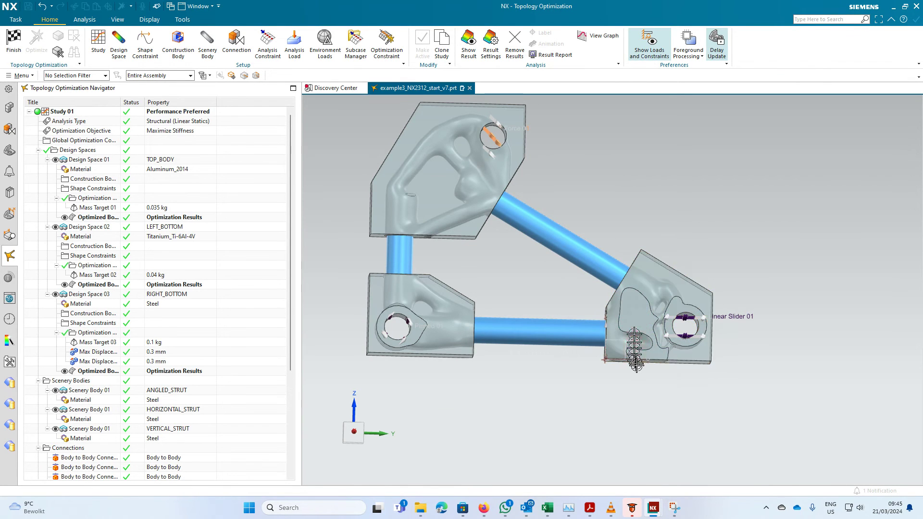
# Step: Orbit and zoom around the optimized bodies, focusing on the lower-right plate's shape
pyautogui.moveTo(649, 393); pyautogui.dragTo(662, 320, button='middle')
pyautogui.scroll(5, 662, 320)
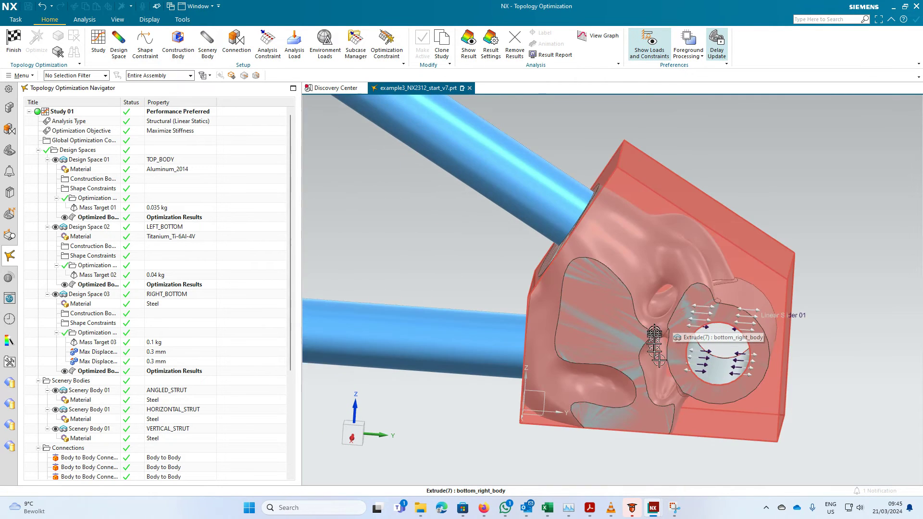
pyautogui.moveTo(662, 320); pyautogui.dragTo(636, 382, button='middle')
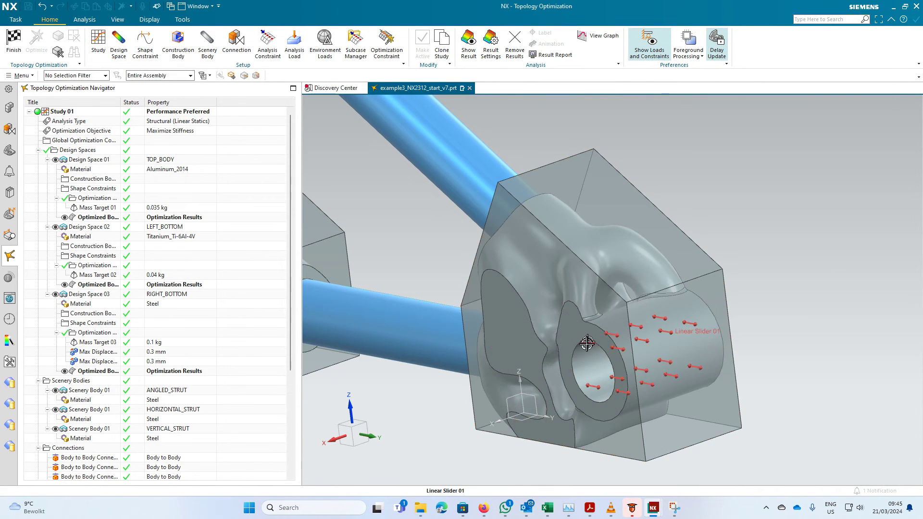
pyautogui.press('F8')
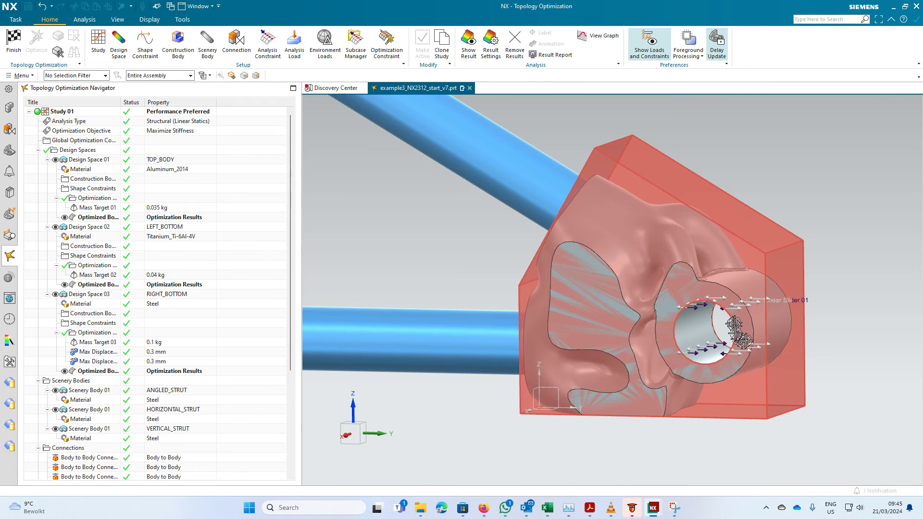
pyautogui.moveTo(734, 325); pyautogui.dragTo(758, 330, button='middle')
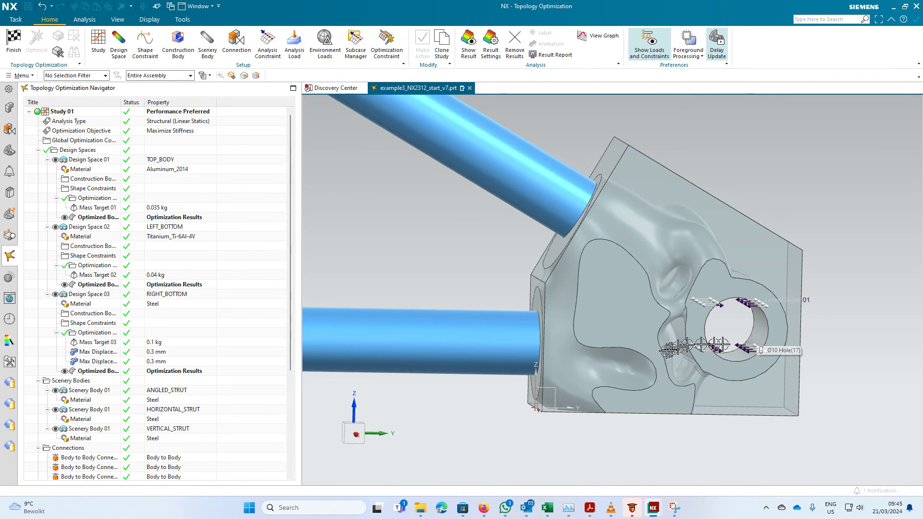
pyautogui.scroll(3, 604, 352)
pyautogui.scroll(2, 604, 352)
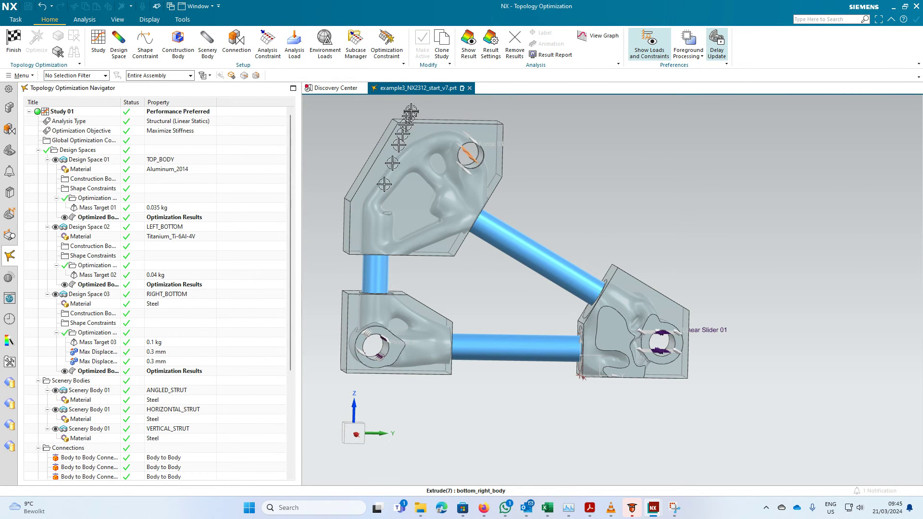
# Step: Display the displacement magnitude contour (0.08–13.03 mm) and zoom in on the right-hand joint
pyautogui.click(465, 47)
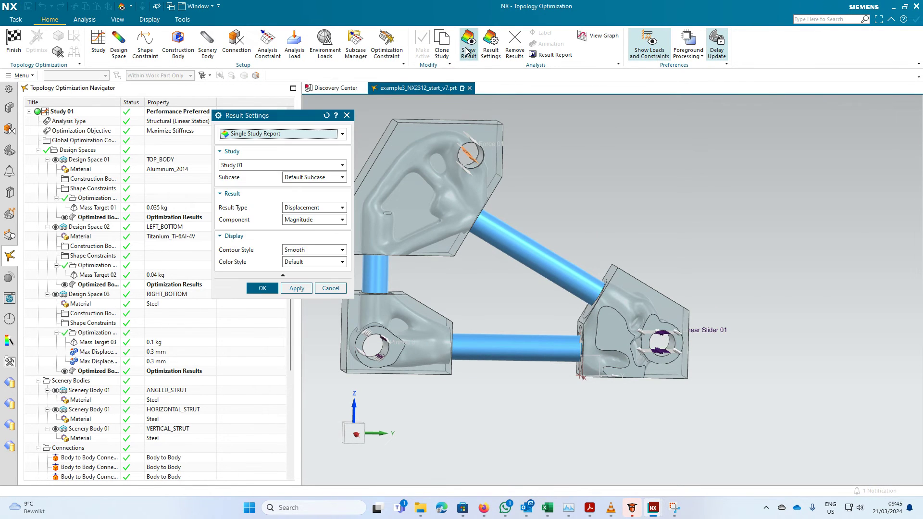
pyautogui.click(342, 208)
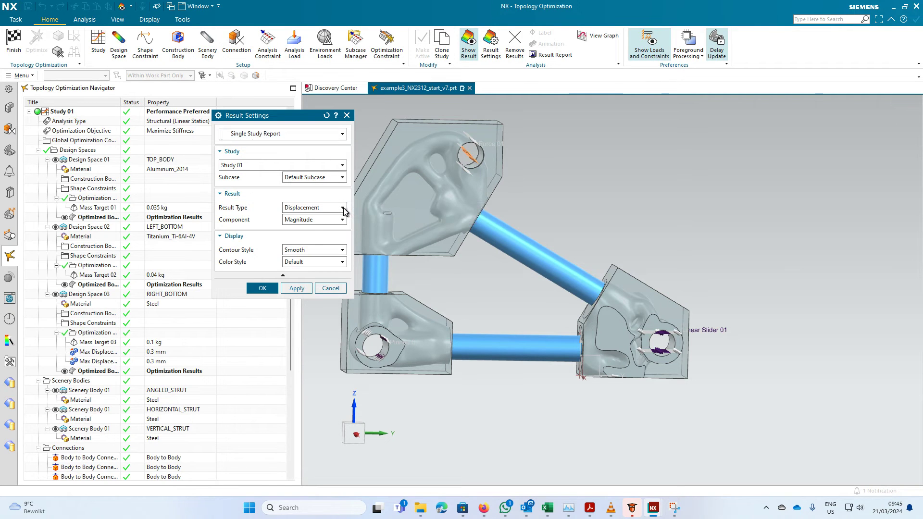
pyautogui.click(263, 289)
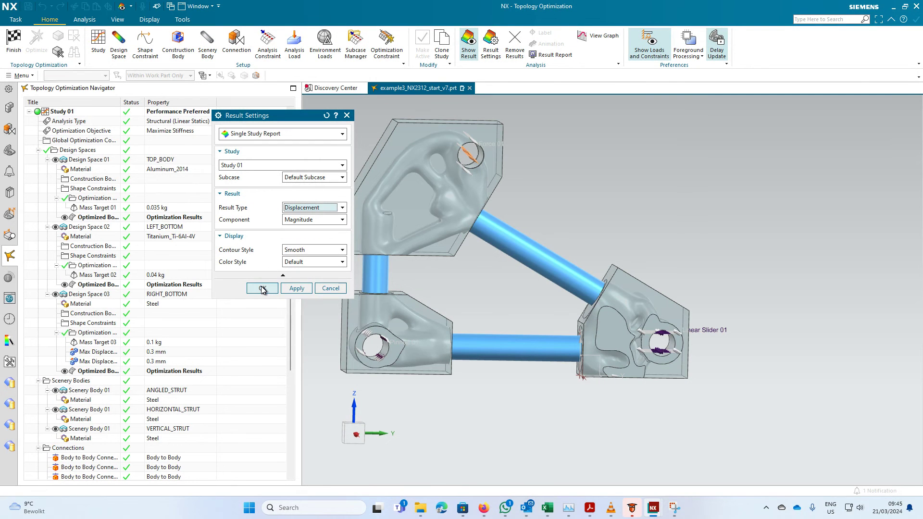
pyautogui.click(263, 289)
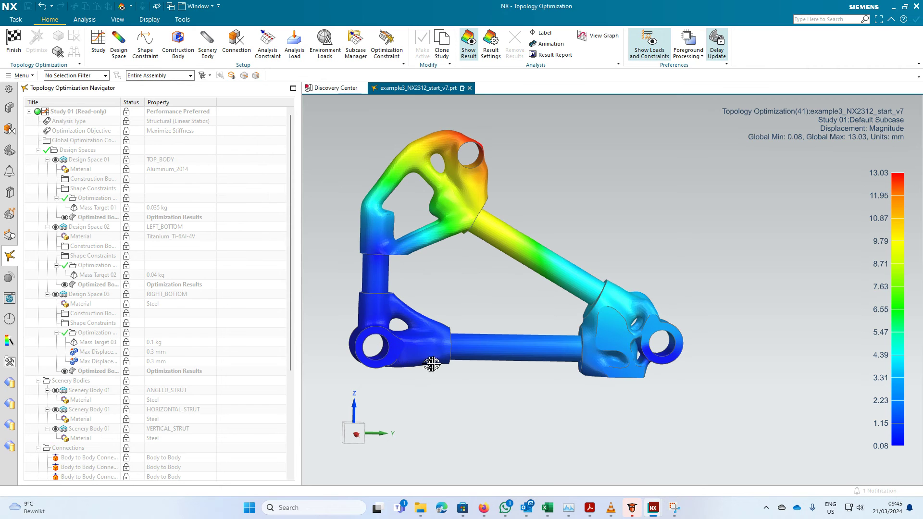
pyautogui.moveTo(471, 366)
pyautogui.mouseDown(button='middle')
pyautogui.moveTo(473, 340)
pyautogui.moveTo(478, 371)
pyautogui.moveTo(458, 374)
pyautogui.moveTo(469, 365)
pyautogui.moveTo(457, 367)
pyautogui.moveTo(456, 355)
pyautogui.mouseUp(button='middle')
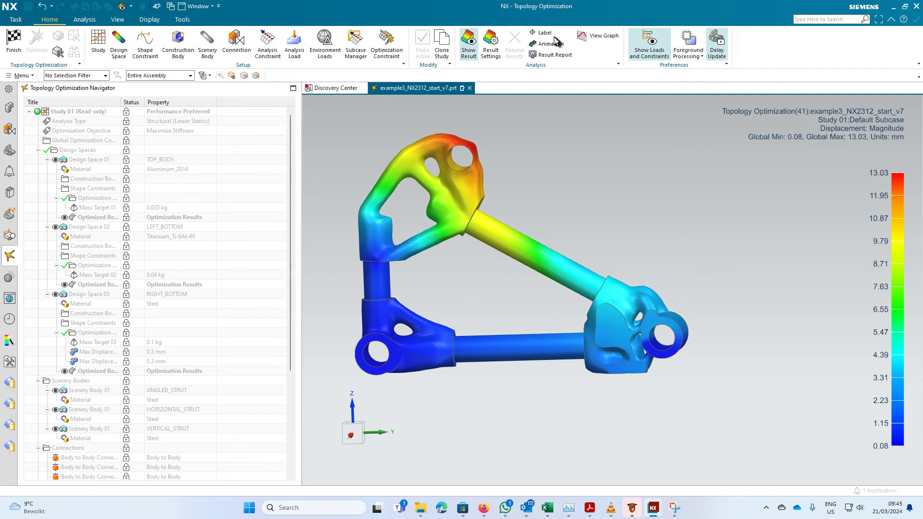
pyautogui.moveTo(625, 398); pyautogui.dragTo(641, 322, button='middle')
pyautogui.scroll(5, 642, 322)
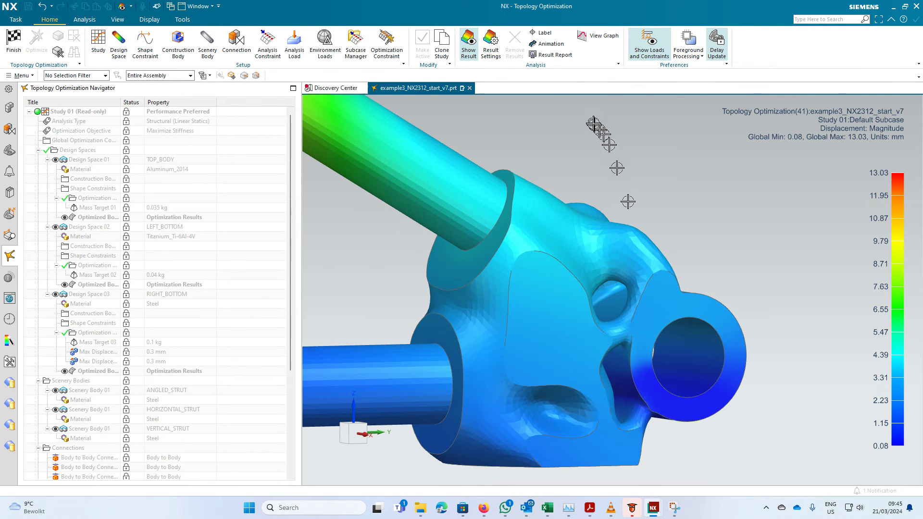
pyautogui.click(545, 33)
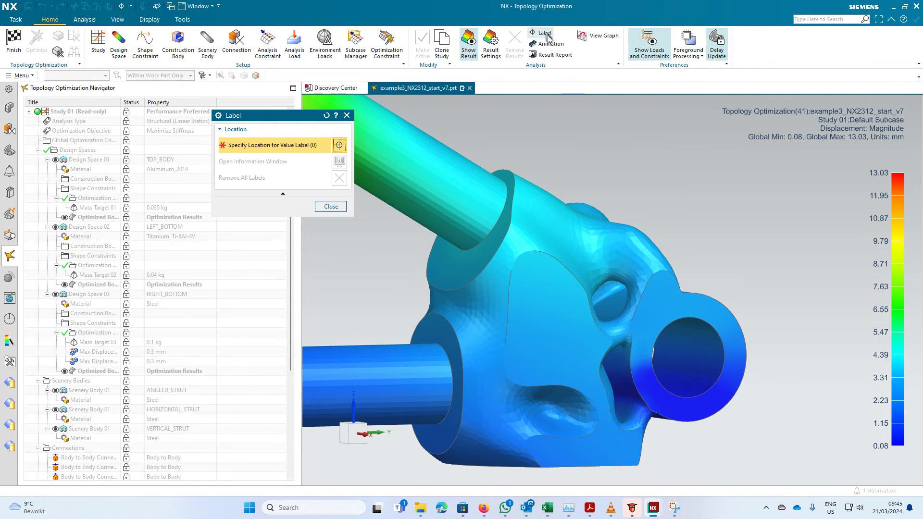
pyautogui.click(705, 365)
pyautogui.moveTo(684, 424); pyautogui.dragTo(682, 426, button='middle')
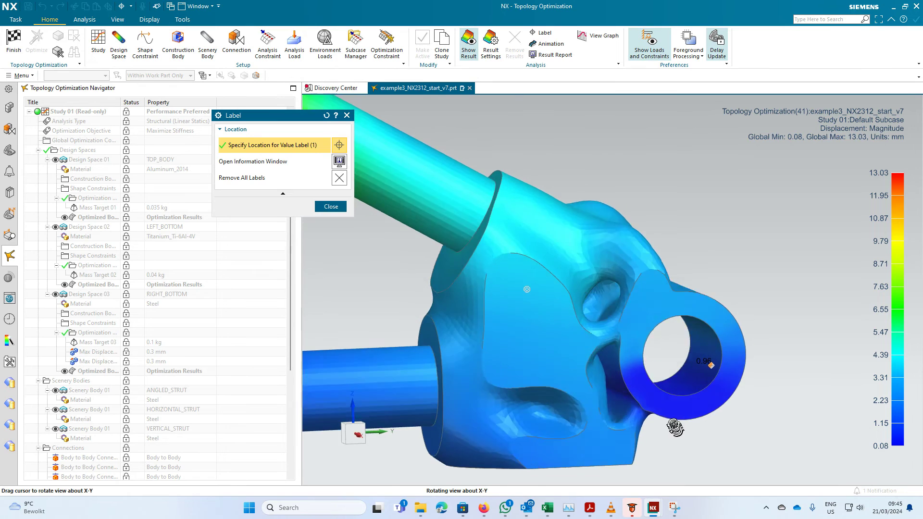
pyautogui.moveTo(675, 427)
pyautogui.mouseDown(button='middle')
pyautogui.moveTo(680, 411)
pyautogui.moveTo(676, 428)
pyautogui.moveTo(609, 428)
pyautogui.moveTo(684, 428)
pyautogui.moveTo(670, 425)
pyautogui.mouseUp(button='middle')
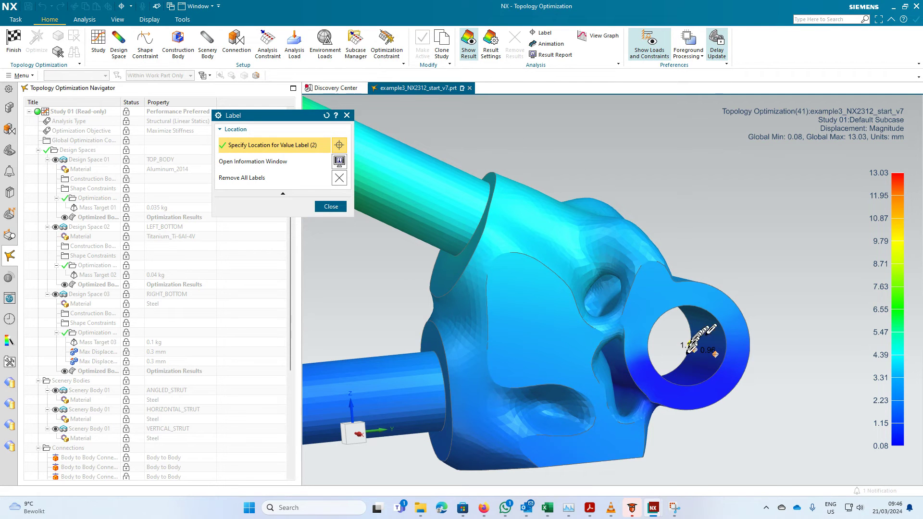
pyautogui.scroll(-5, 639, 362)
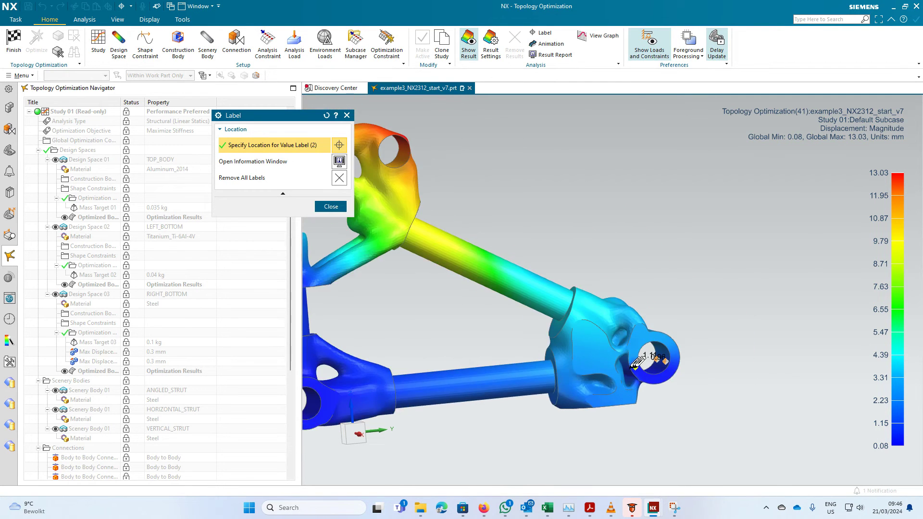
pyautogui.scroll(5, 601, 373)
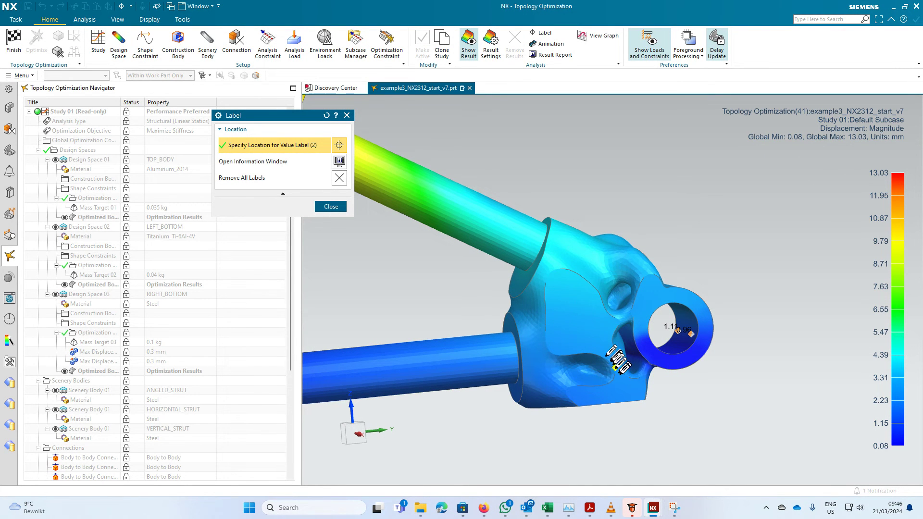
pyautogui.scroll(-5, 643, 377)
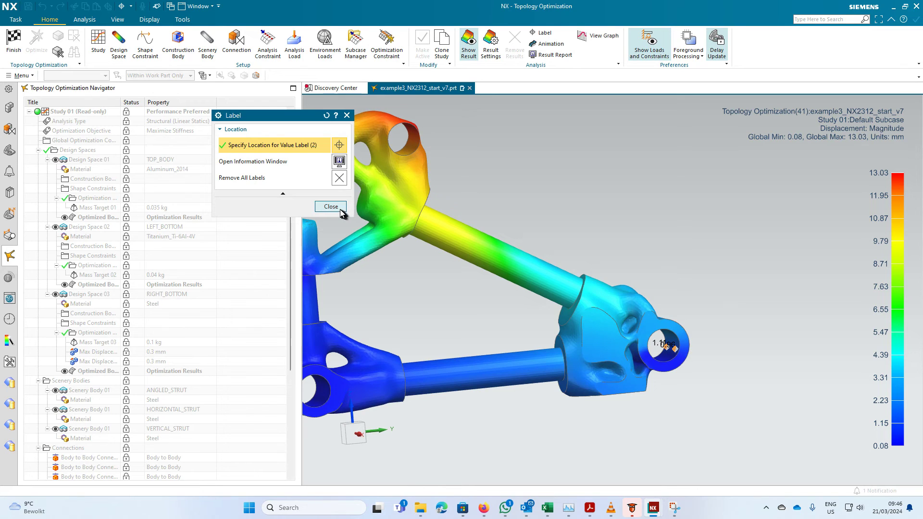
pyautogui.click(330, 207)
pyautogui.scroll(-5, 483, 297)
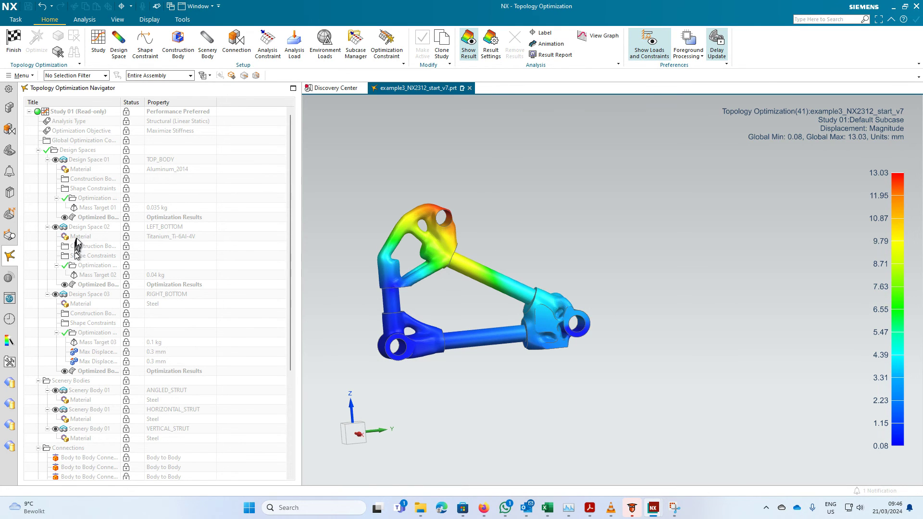
# Step: Hide the vertical, horizontal and angled struts and the Design Space 01 and 02 bodies, then start labelling
pyautogui.click(55, 428)
pyautogui.click(55, 410)
pyautogui.click(55, 390)
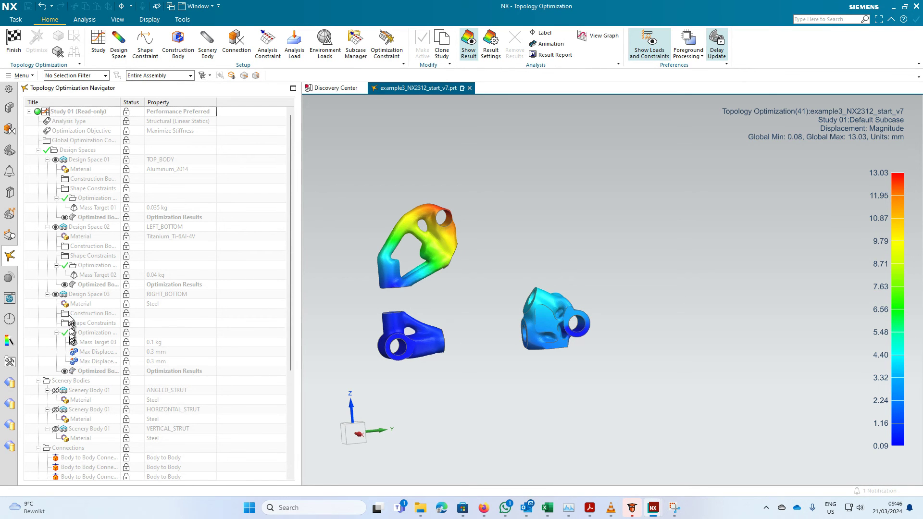
pyautogui.click(64, 284)
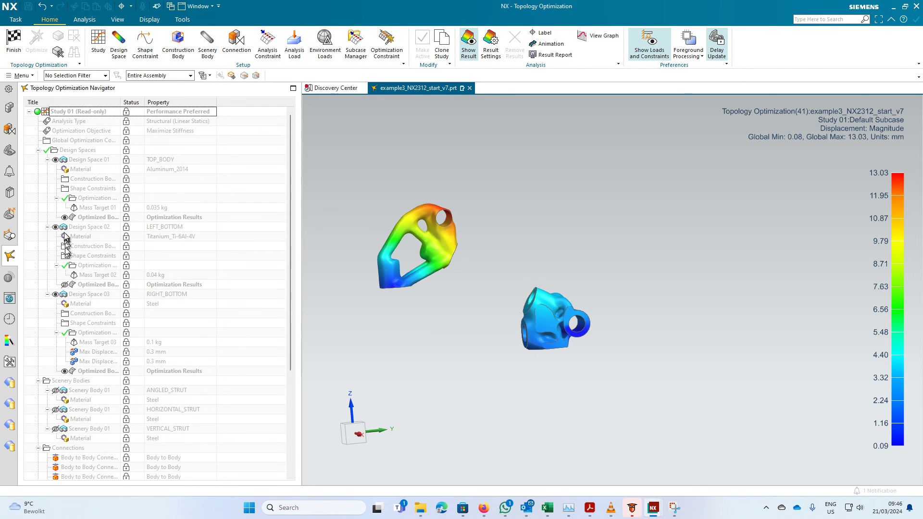
pyautogui.click(64, 217)
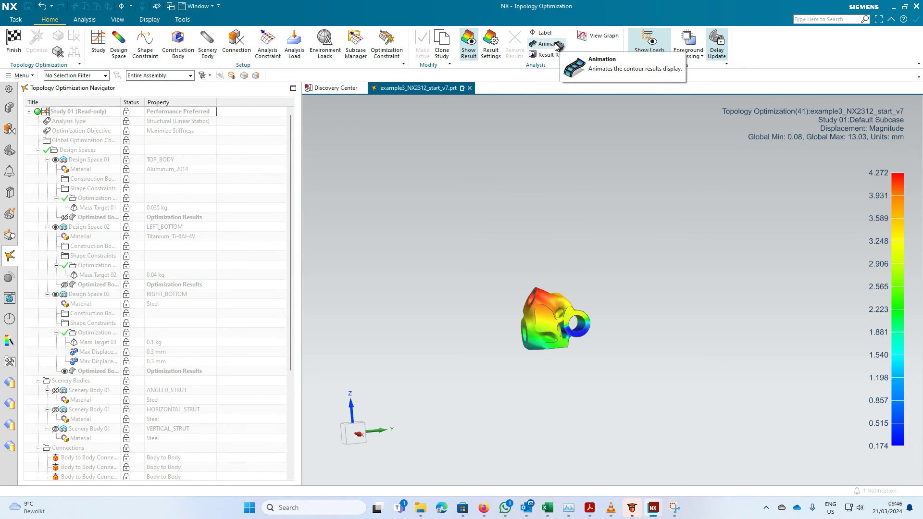
pyautogui.click(544, 32)
pyautogui.scroll(3, 566, 271)
# Step: Place a 0.290 displacement label on the joint, rotating to inspect it, then close labelling
pyautogui.scroll(3, 613, 421)
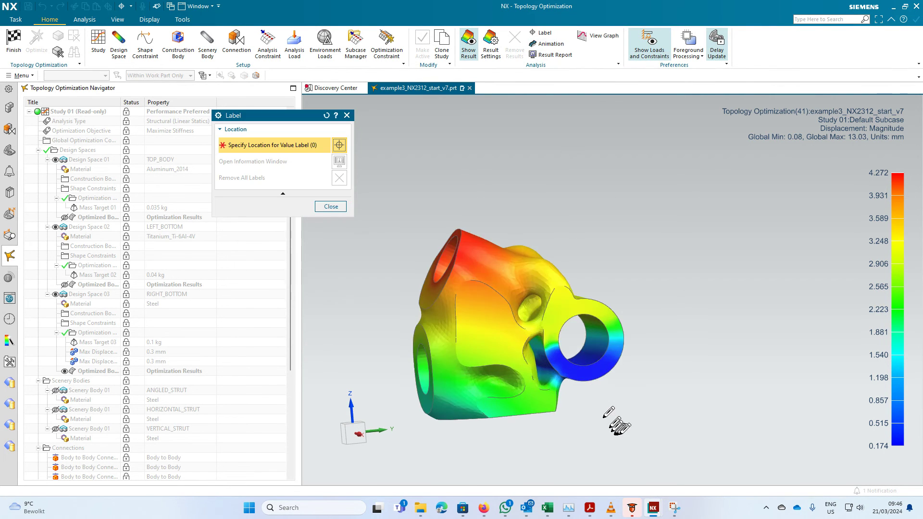
pyautogui.moveTo(614, 422); pyautogui.dragTo(638, 420, button='middle')
pyautogui.click(598, 351)
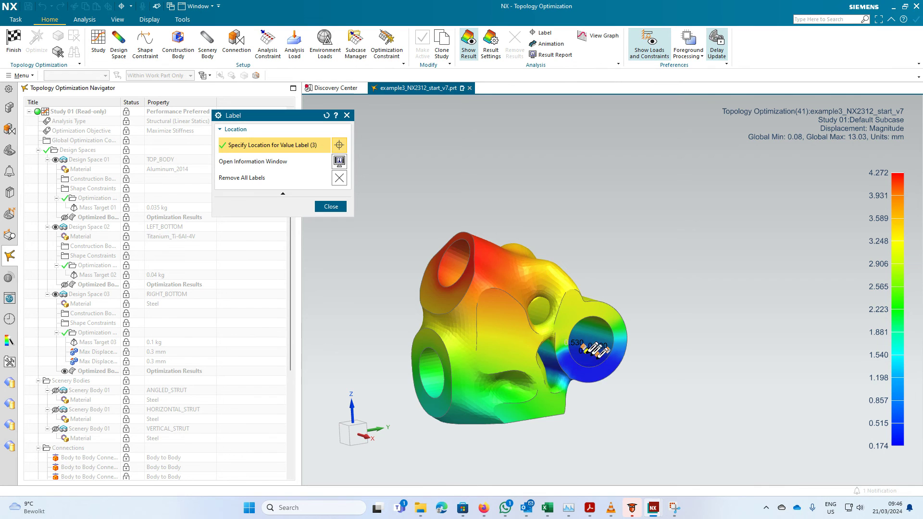
pyautogui.moveTo(604, 360); pyautogui.dragTo(597, 447, button='middle')
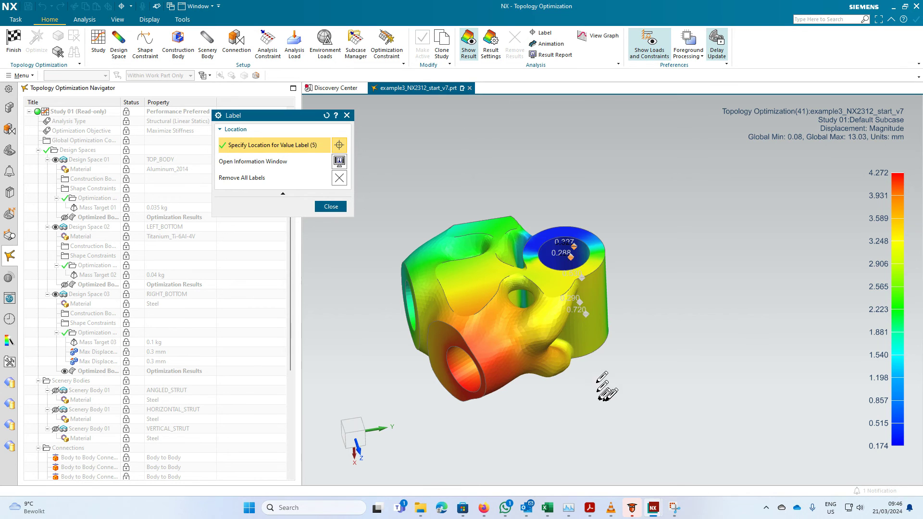
pyautogui.moveTo(597, 381); pyautogui.dragTo(529, 274, button='middle')
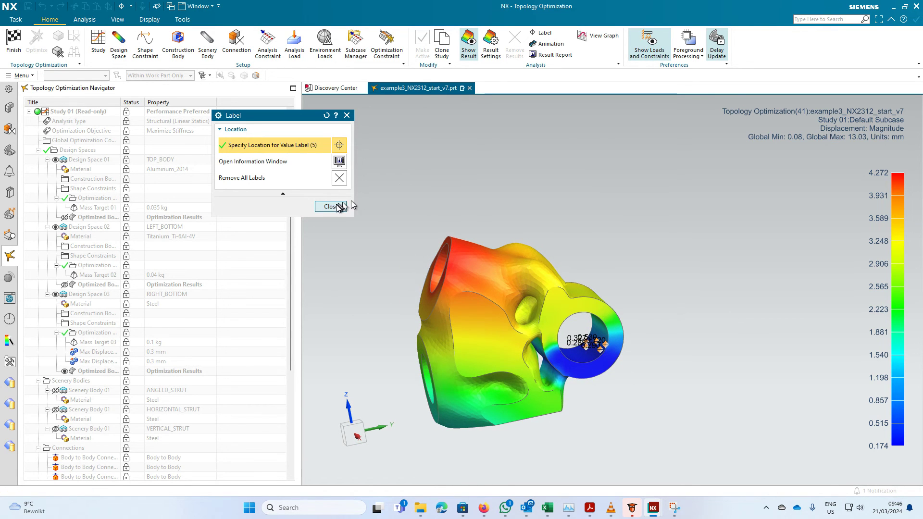
pyautogui.click(333, 206)
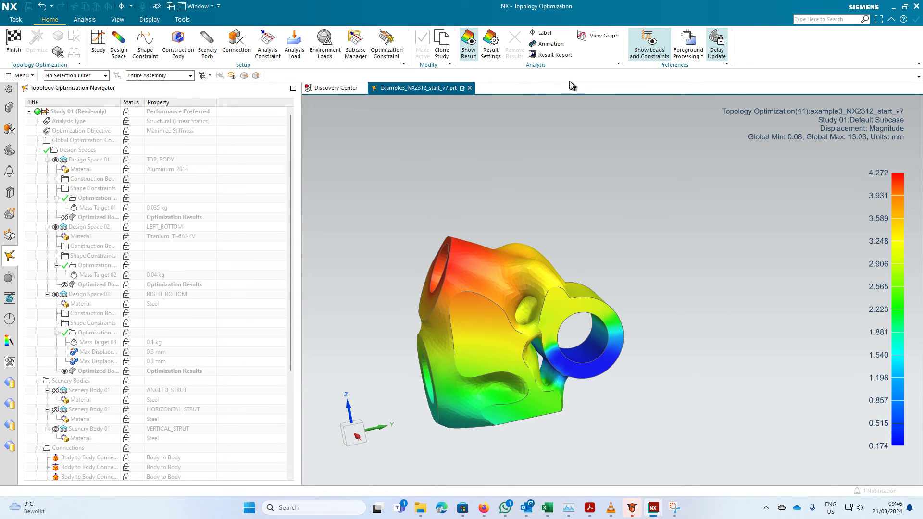
pyautogui.click(555, 55)
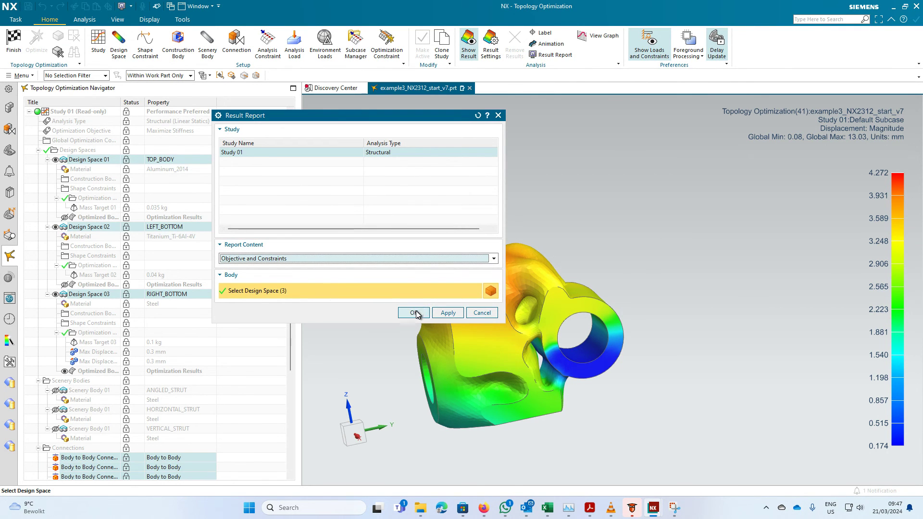
pyautogui.click(414, 313)
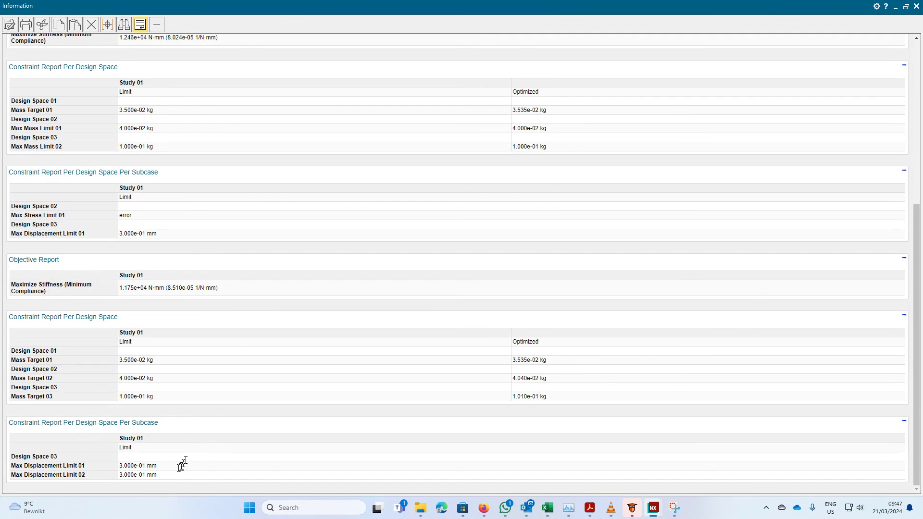
pyautogui.scroll(3, 157, 476)
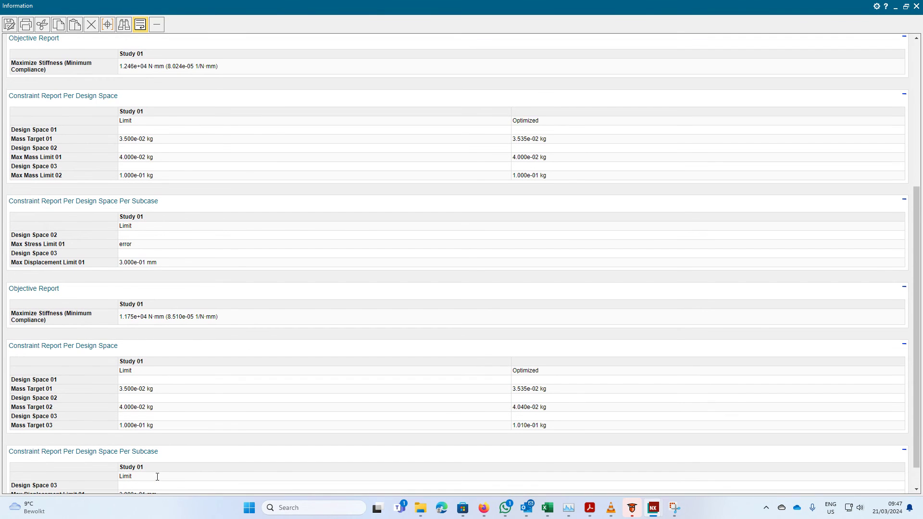
pyautogui.scroll(-3, 157, 476)
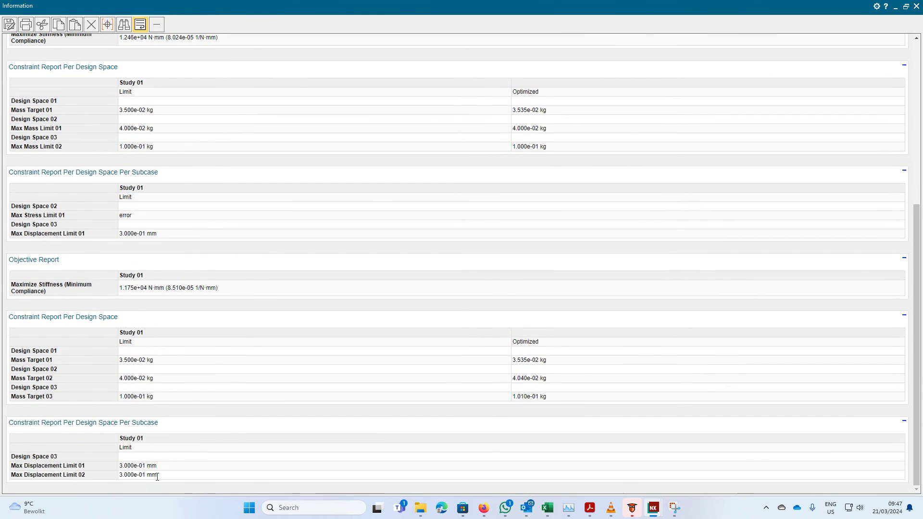
pyautogui.click(914, 7)
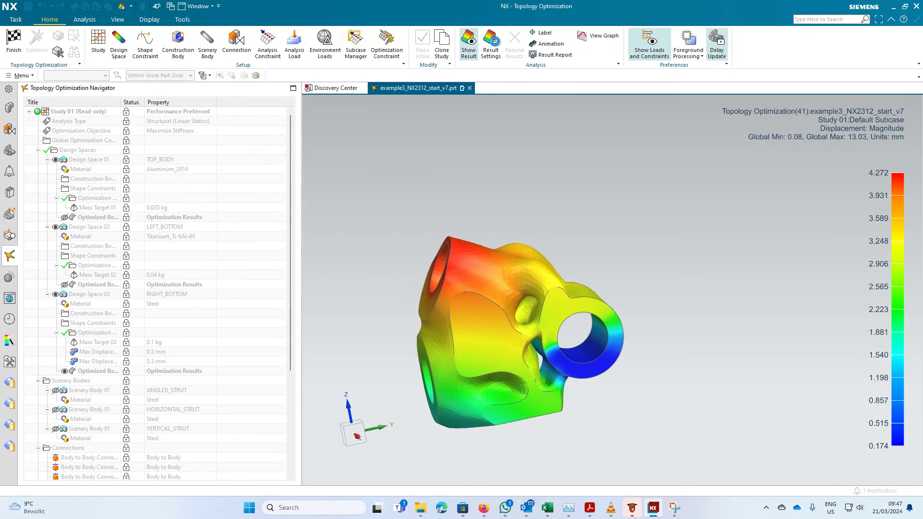
pyautogui.click(491, 43)
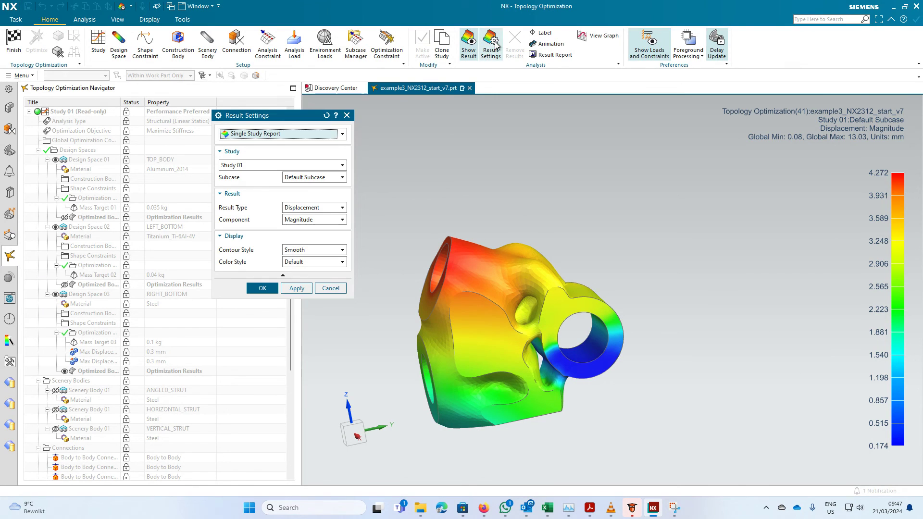
# Step: Switch the result type to Von Mises stress and apply it, showing 0.10–48.60 MPa
pyautogui.click(342, 207)
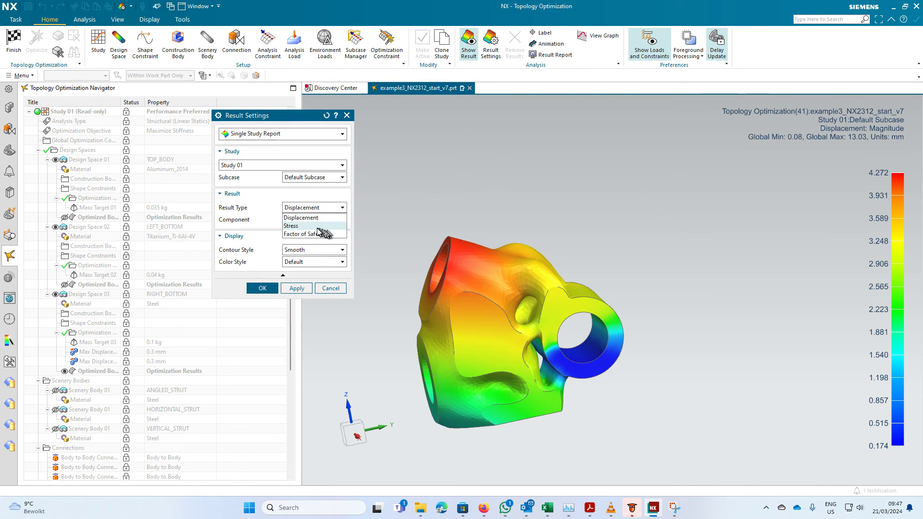
pyautogui.click(295, 226)
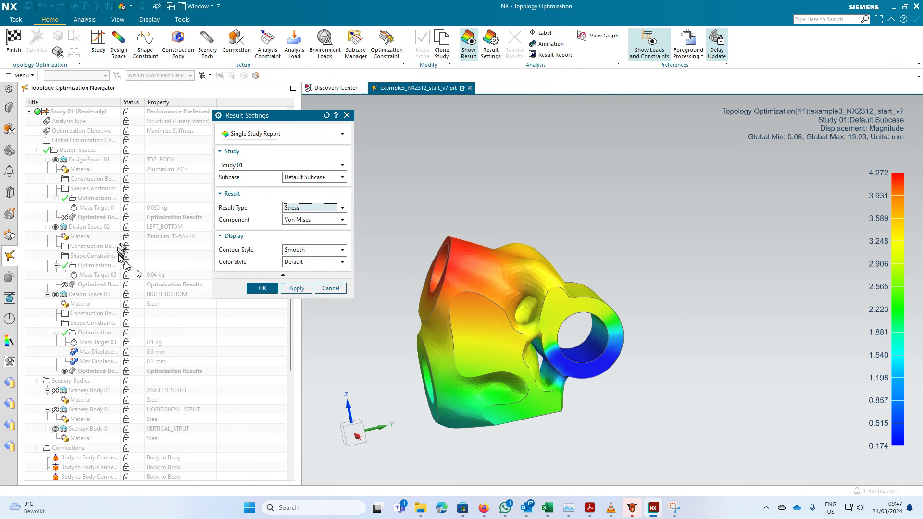
pyautogui.click(296, 289)
pyautogui.scroll(-3, 446, 344)
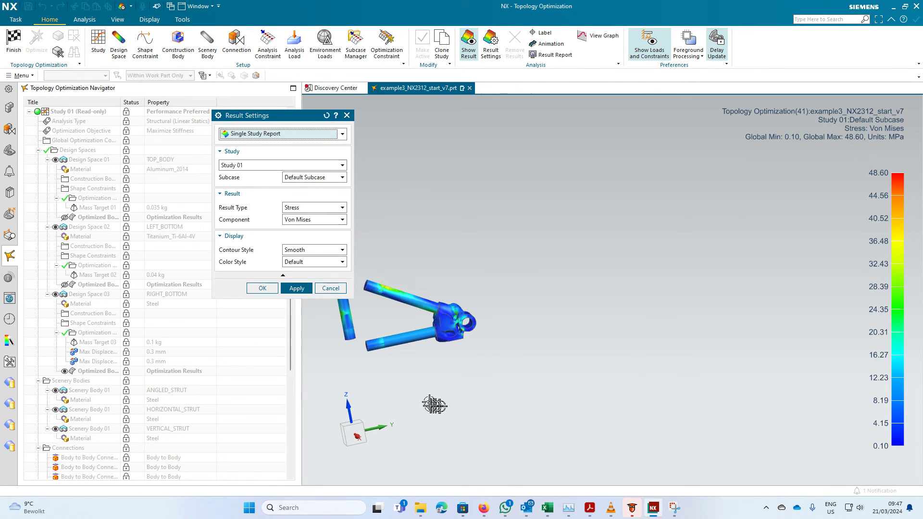
pyautogui.keyDown('shift'); pyautogui.moveTo(423, 399); pyautogui.dragTo(495, 408, button='middle'); pyautogui.keyUp('shift')
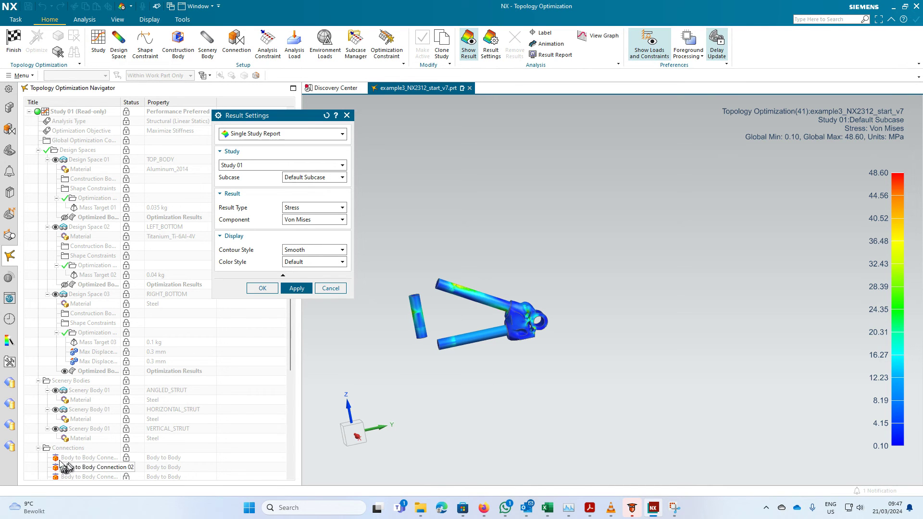
# Step: Show the optimized bodies of Design Space 01 and 02 again and orbit the bracket
pyautogui.click(62, 217)
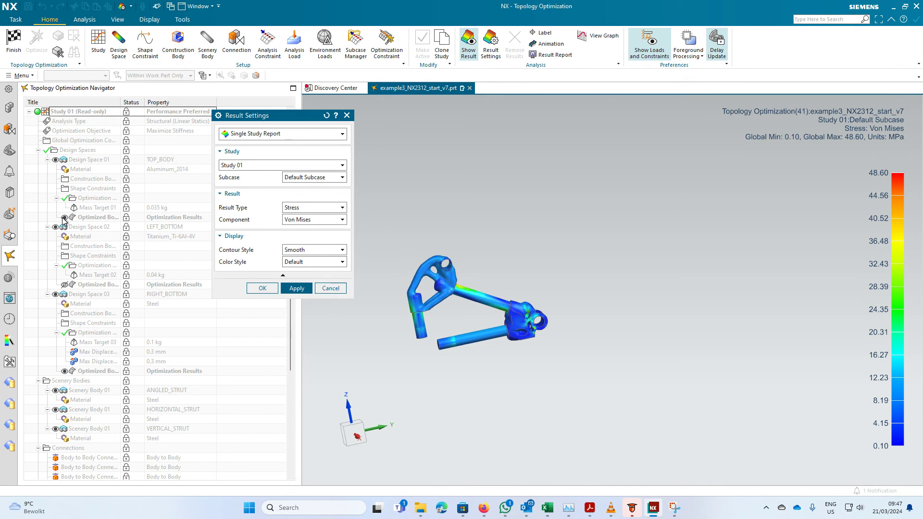
pyautogui.click(65, 286)
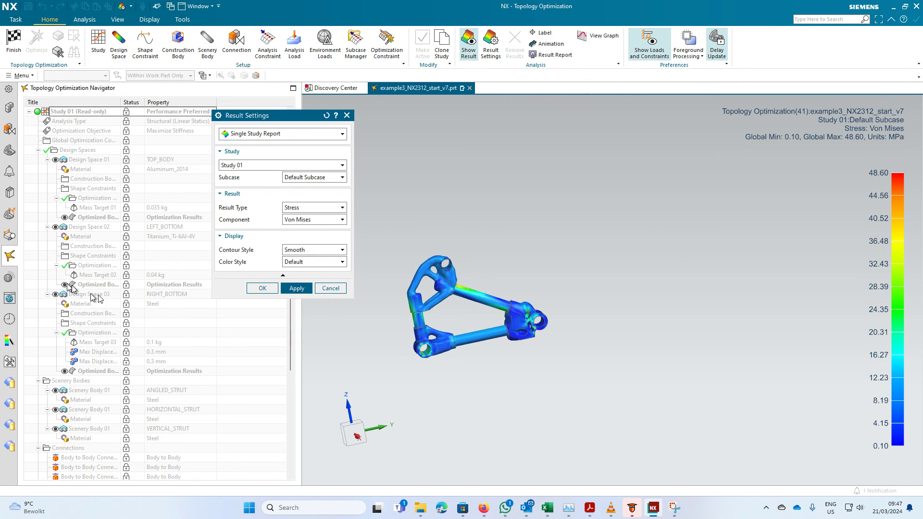
pyautogui.moveTo(447, 281); pyautogui.dragTo(441, 303, button='middle')
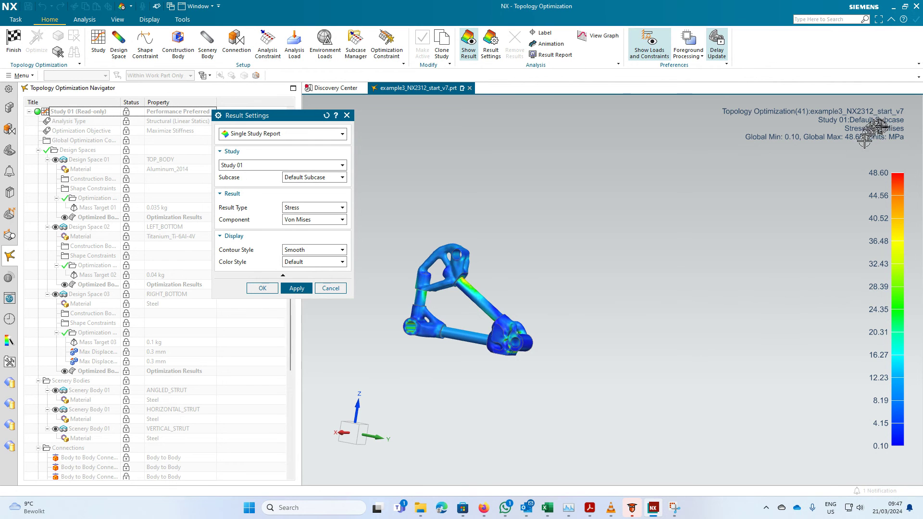
pyautogui.scroll(-3, 495, 289)
pyautogui.scroll(5, 492, 287)
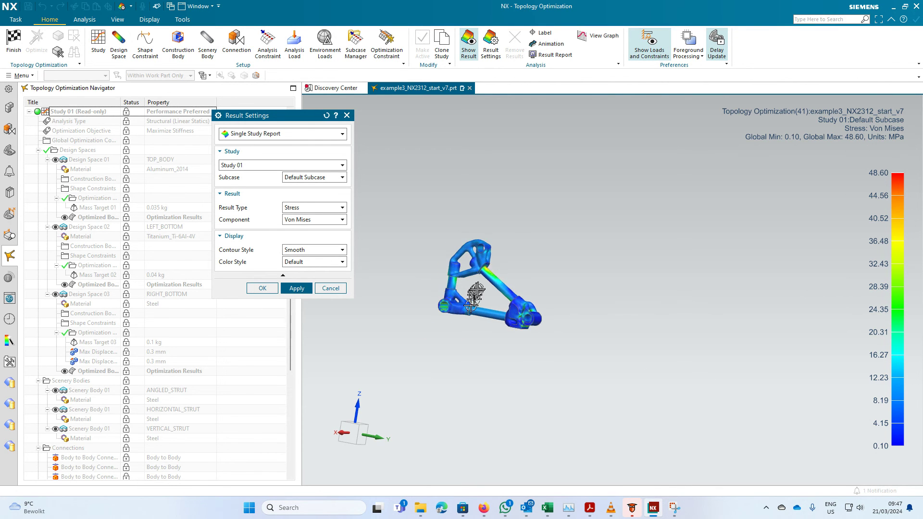
pyautogui.moveTo(490, 288); pyautogui.dragTo(461, 365, button='middle')
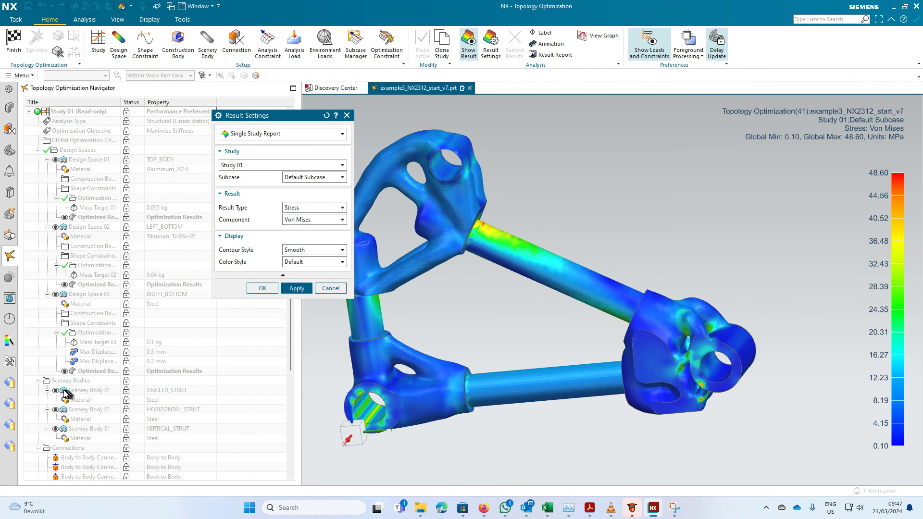
# Step: Hide the angled strut and inspect the right joint's stress hot spots close up, then recentre the bracket
pyautogui.click(55, 389)
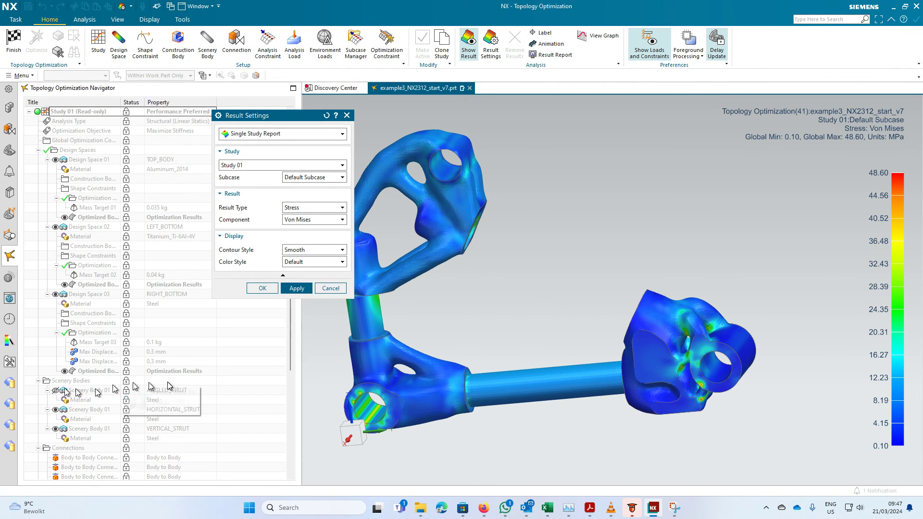
pyautogui.click(296, 288)
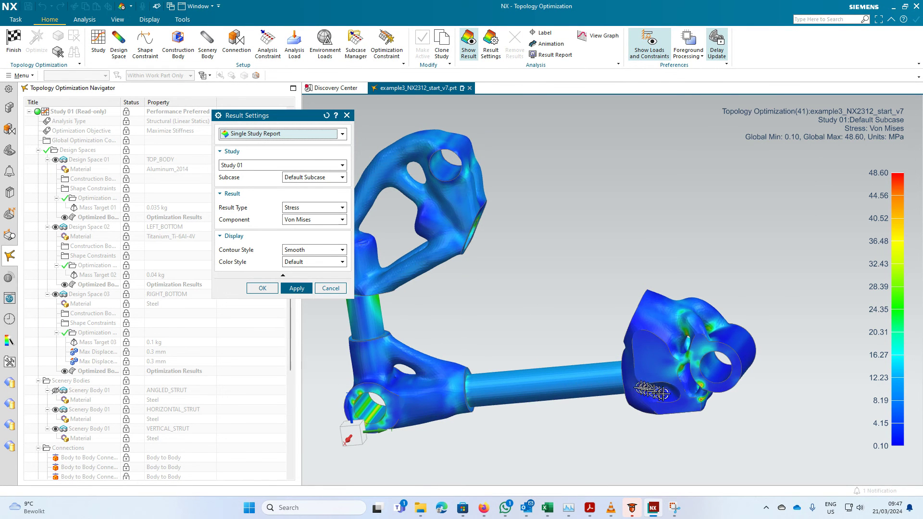
pyautogui.scroll(5, 651, 391)
pyautogui.moveTo(709, 377); pyautogui.dragTo(728, 354, button='middle')
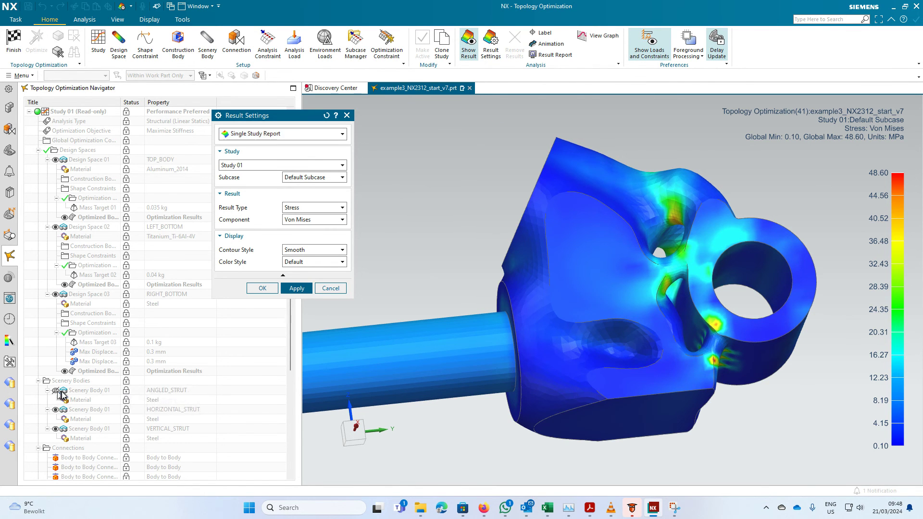
pyautogui.scroll(-5, 452, 341)
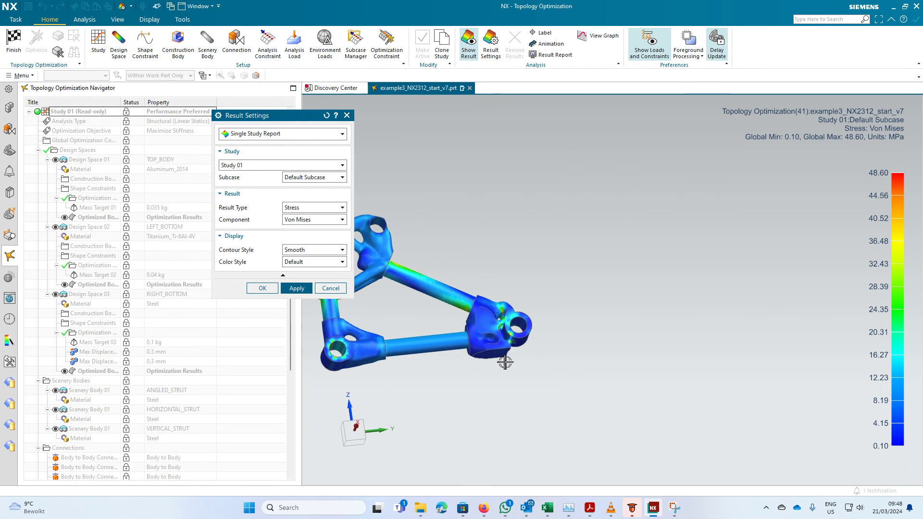
pyautogui.keyDown('shift'); pyautogui.moveTo(503, 358); pyautogui.dragTo(612, 359, button='middle'); pyautogui.keyUp('shift')
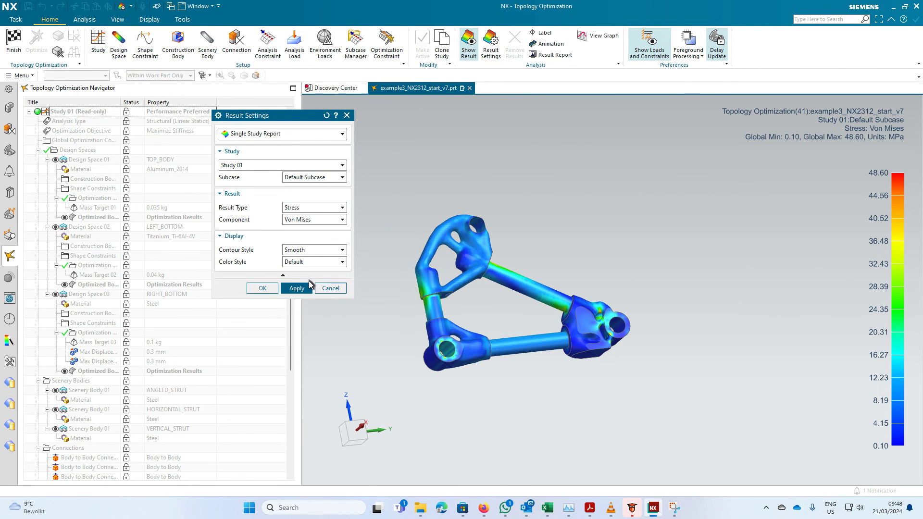
# Step: Hide the right joint, left-bottom joint, top body and angled strut to view the remaining struts
pyautogui.click(64, 371)
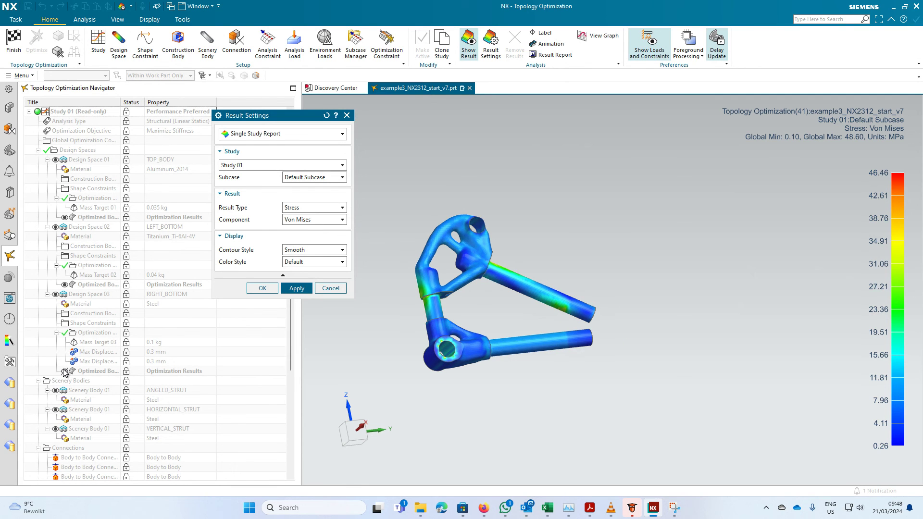
pyautogui.click(65, 285)
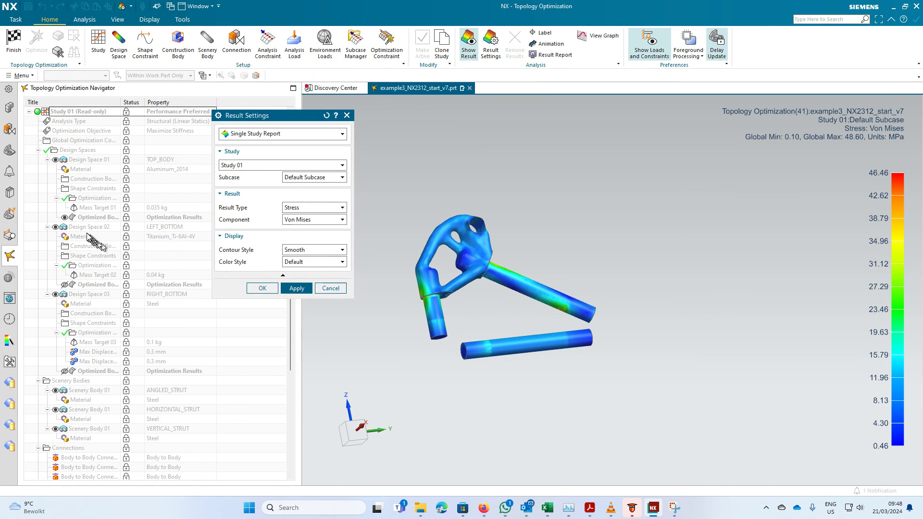
pyautogui.click(65, 217)
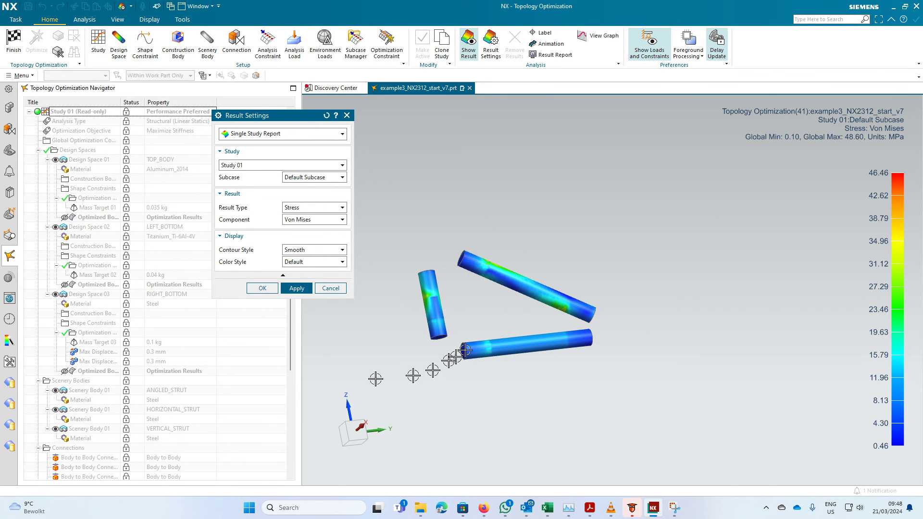
pyautogui.click(56, 390)
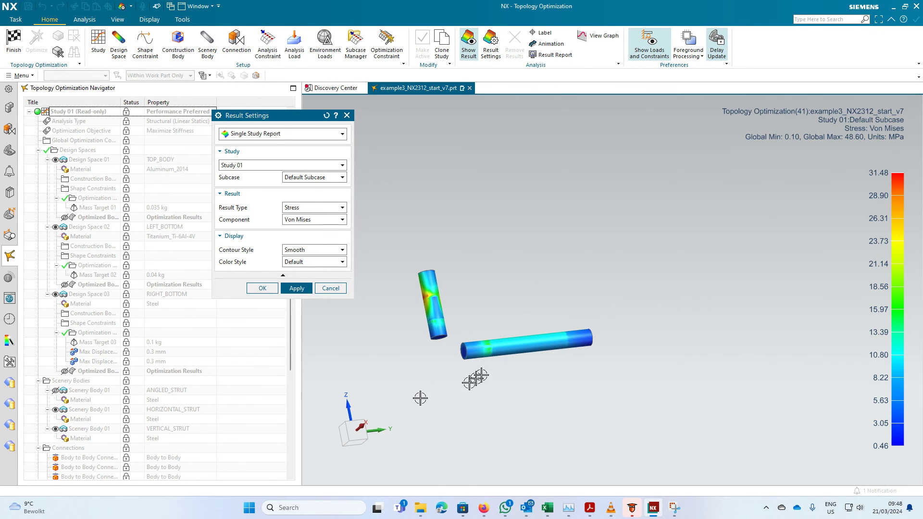
pyautogui.moveTo(498, 371)
pyautogui.mouseDown(button='middle')
pyautogui.moveTo(472, 420)
pyautogui.moveTo(495, 420)
pyautogui.moveTo(490, 383)
pyautogui.moveTo(461, 368)
pyautogui.mouseUp(button='middle')
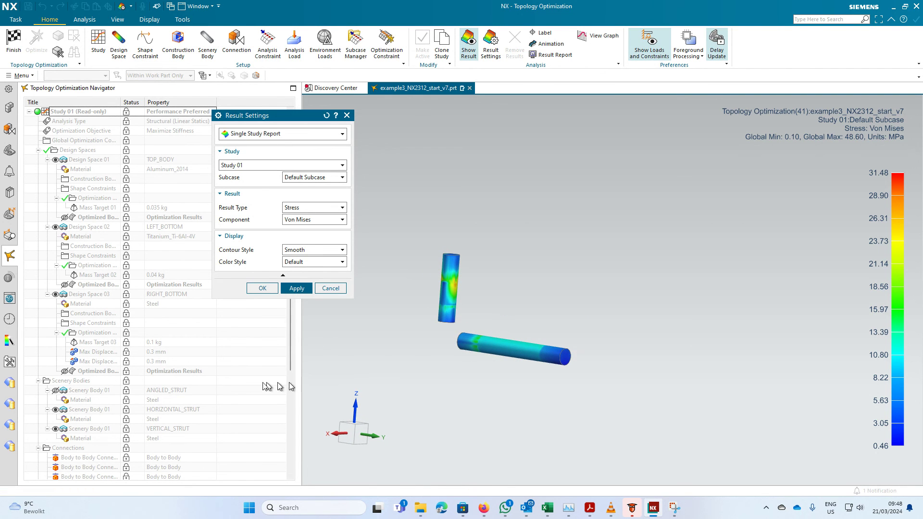
# Step: Show the angled strut and all three optimized bodies again, then close Result Settings
pyautogui.click(55, 390)
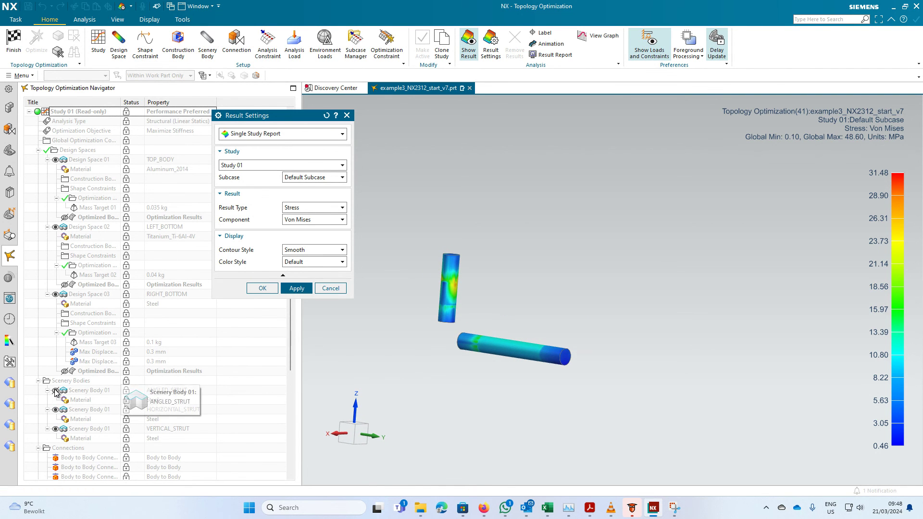
pyautogui.click(65, 283)
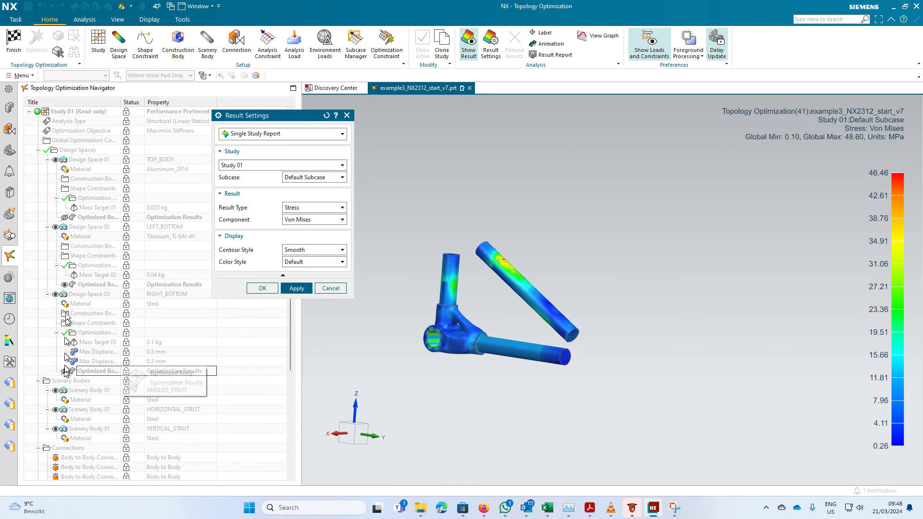
pyautogui.click(64, 371)
pyautogui.click(66, 218)
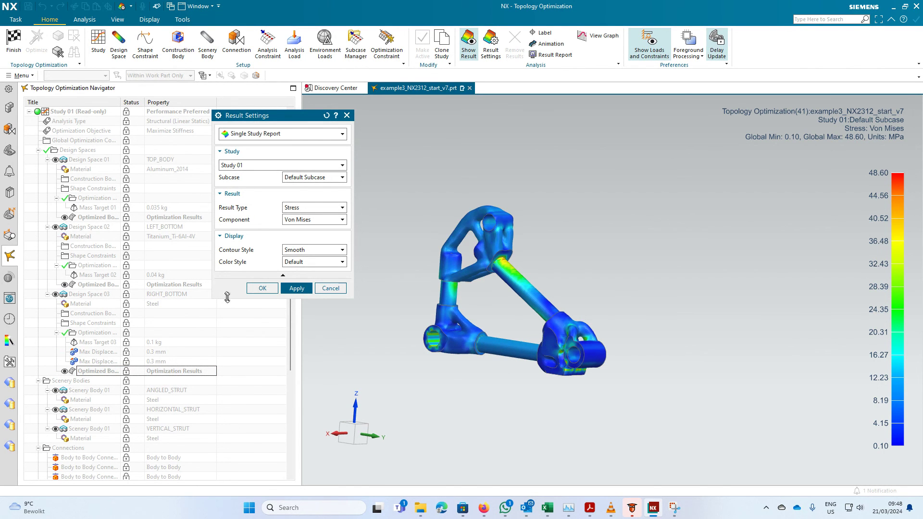
pyautogui.click(260, 288)
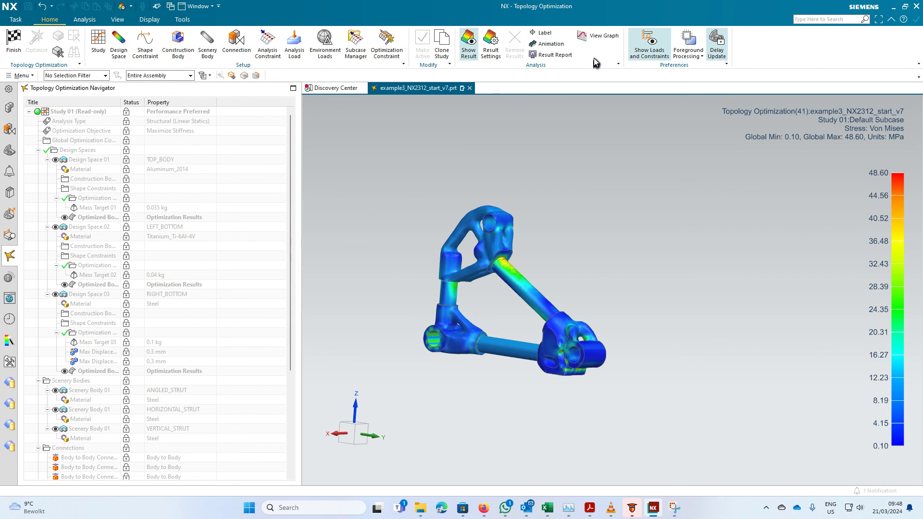
pyautogui.click(598, 36)
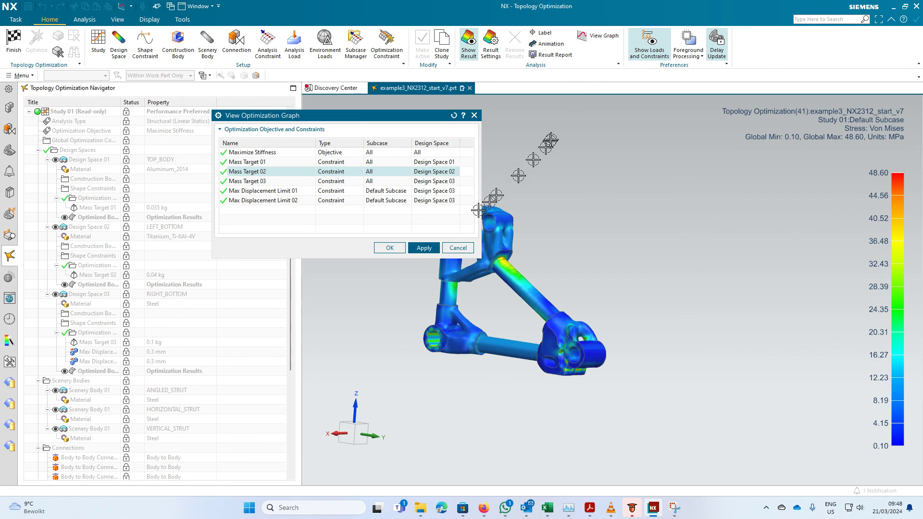
pyautogui.click(413, 249)
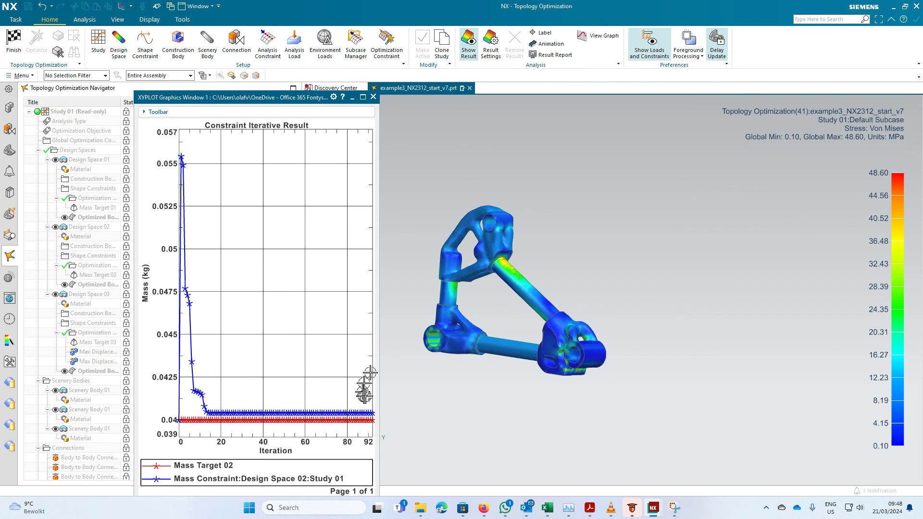
pyautogui.moveTo(377, 370); pyautogui.dragTo(433, 370)
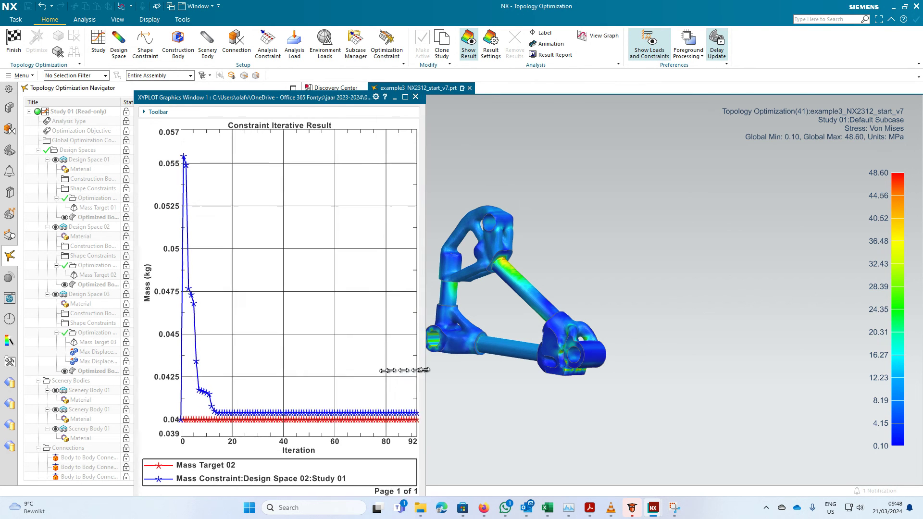
pyautogui.scroll(-2, 365, 390)
pyautogui.scroll(1, 365, 390)
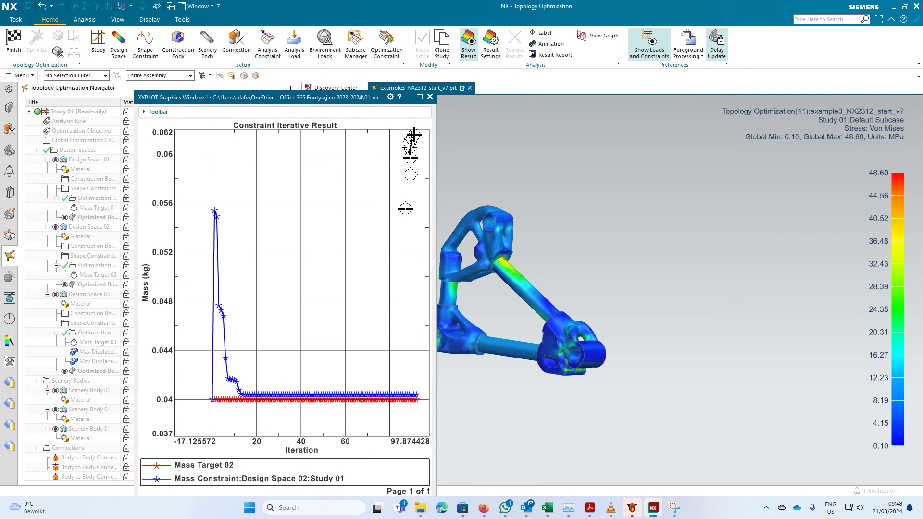
pyautogui.click(430, 97)
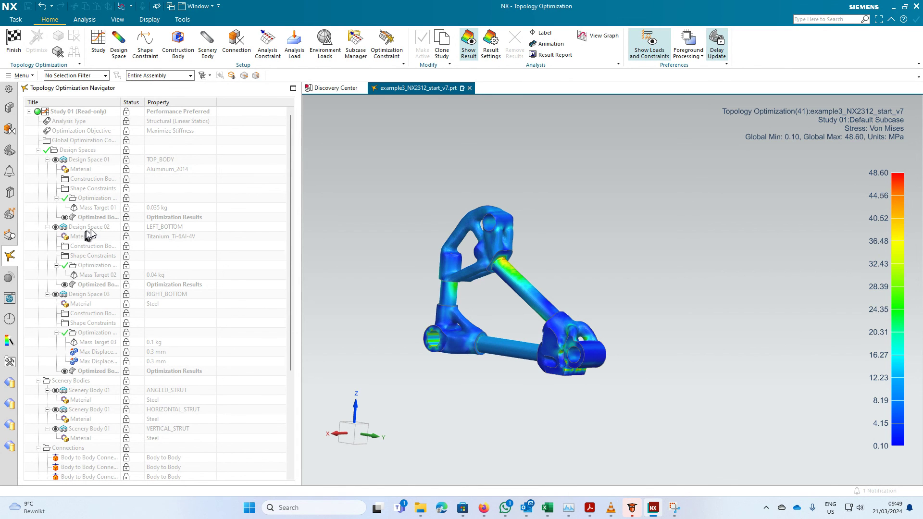
pyautogui.click(549, 46)
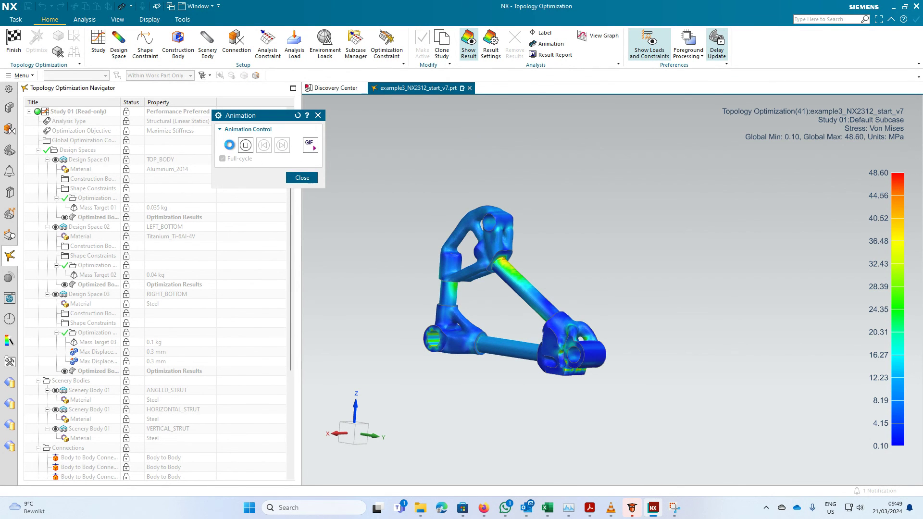
pyautogui.click(227, 145)
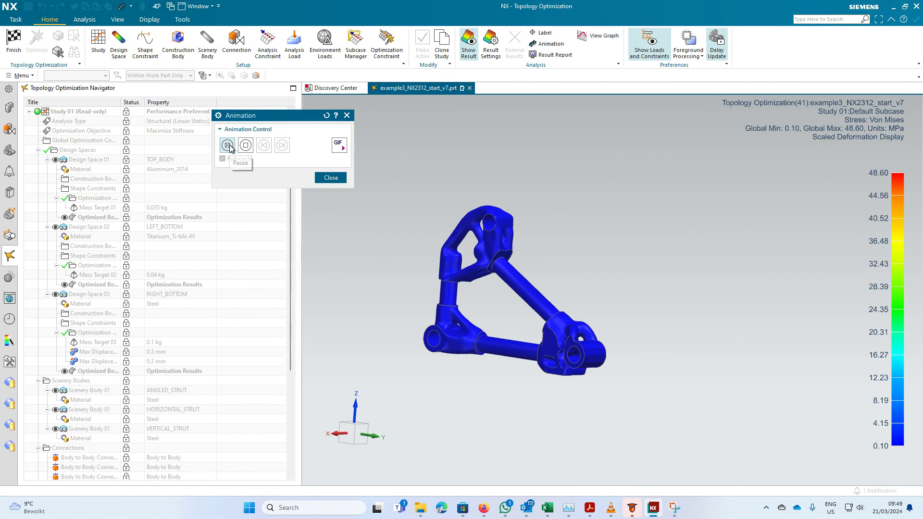
pyautogui.click(331, 178)
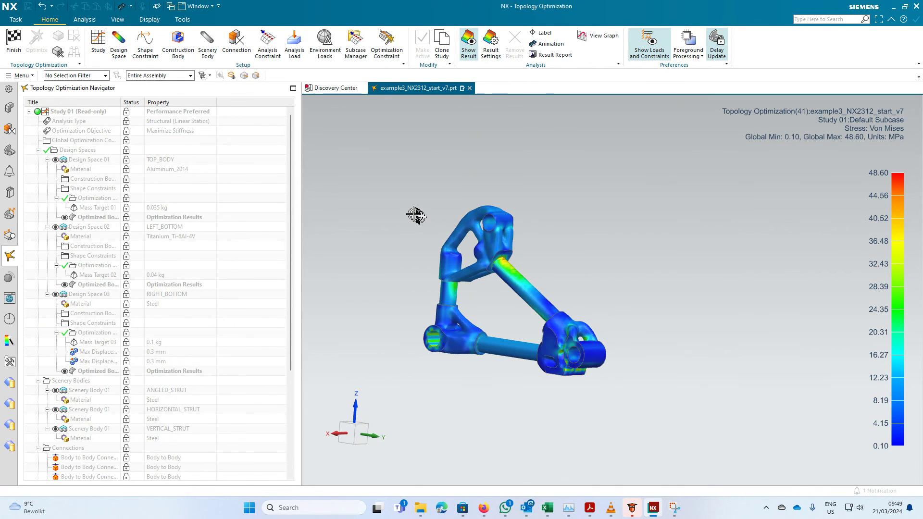
pyautogui.click(483, 507)
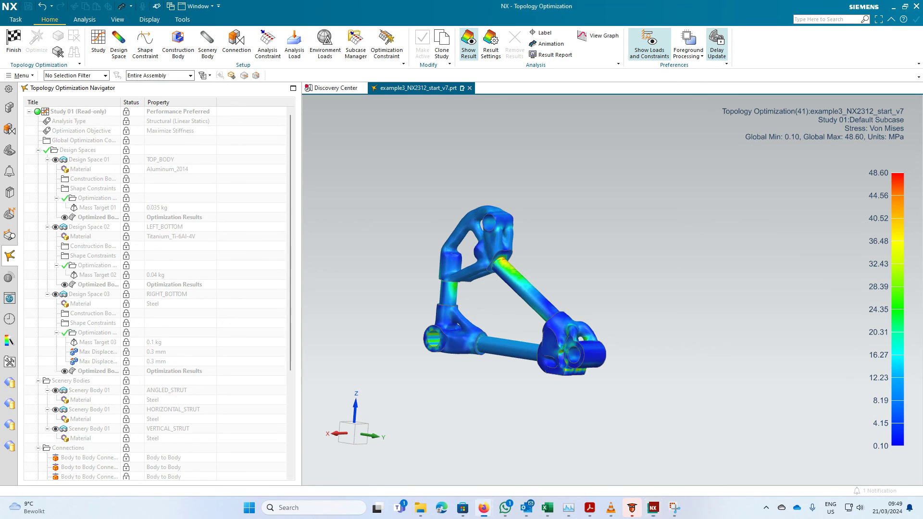